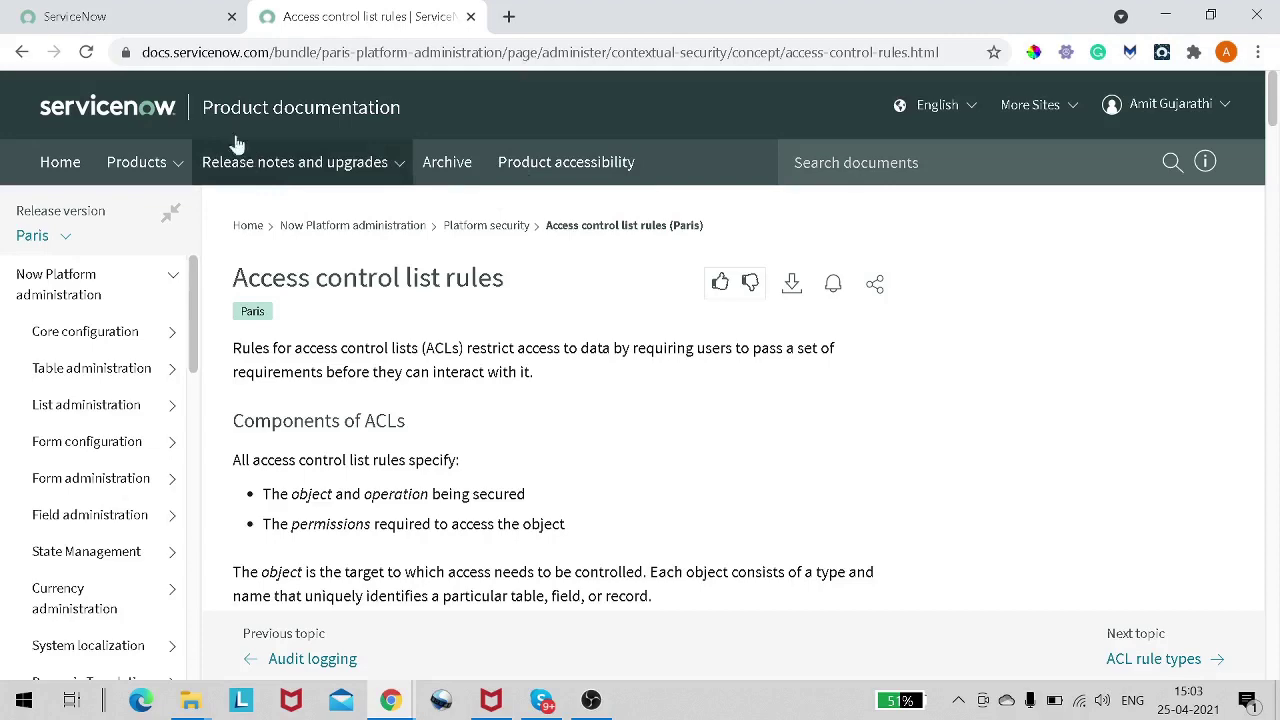
# Switch to the ServiceNow instance, filter the navigator for "acl", and open Access Control (ACL) in a new browser tab.
pyautogui.click(148, 18)
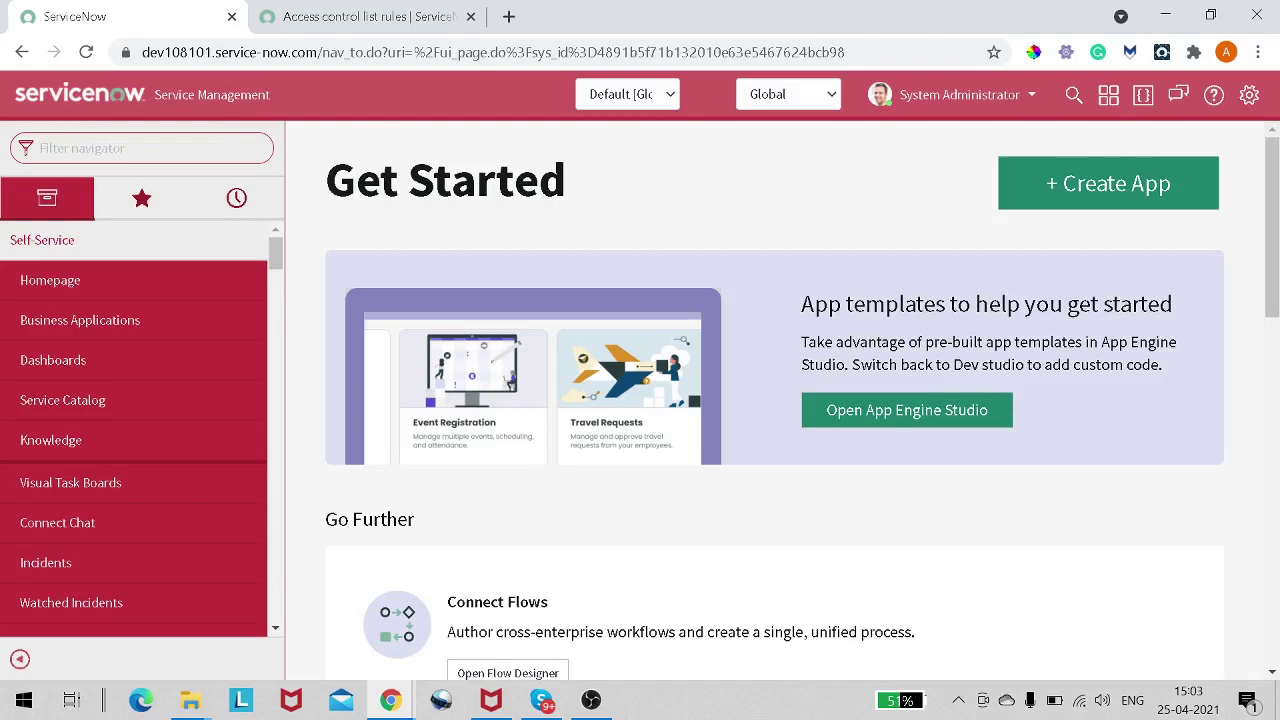
pyautogui.write('ad')
pyautogui.write('l')
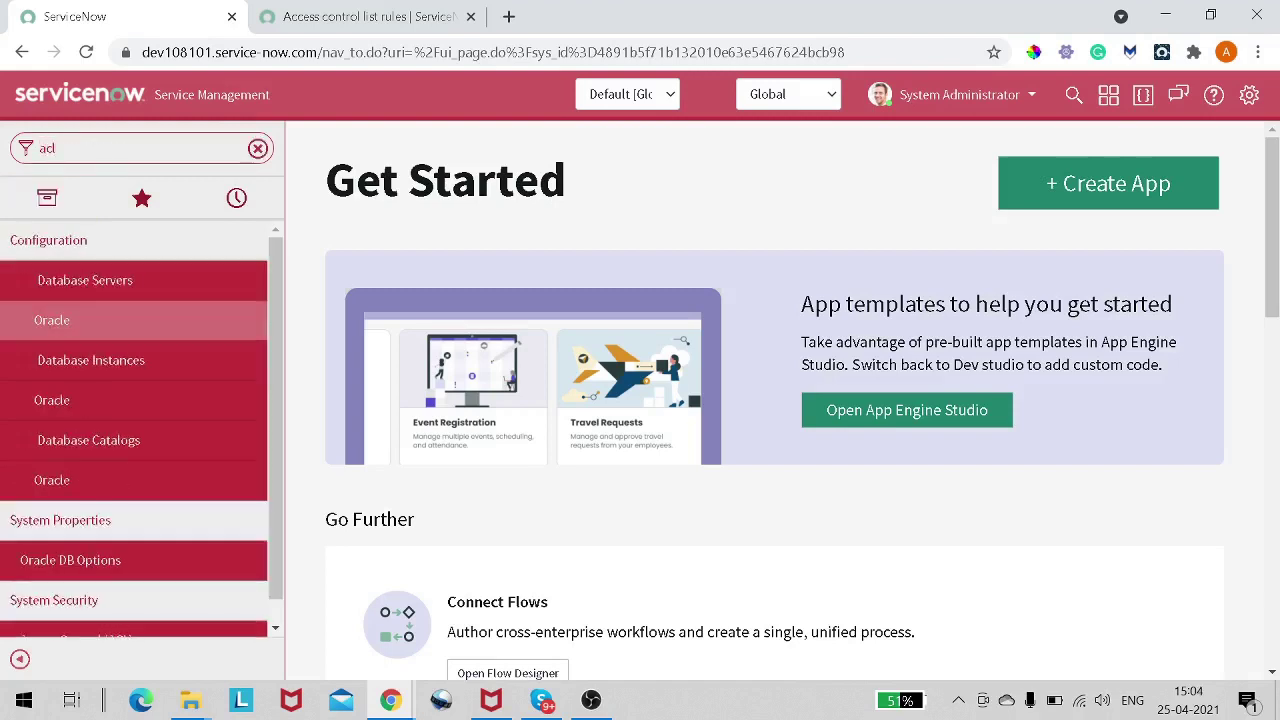
pyautogui.scroll(-1, 137, 349)
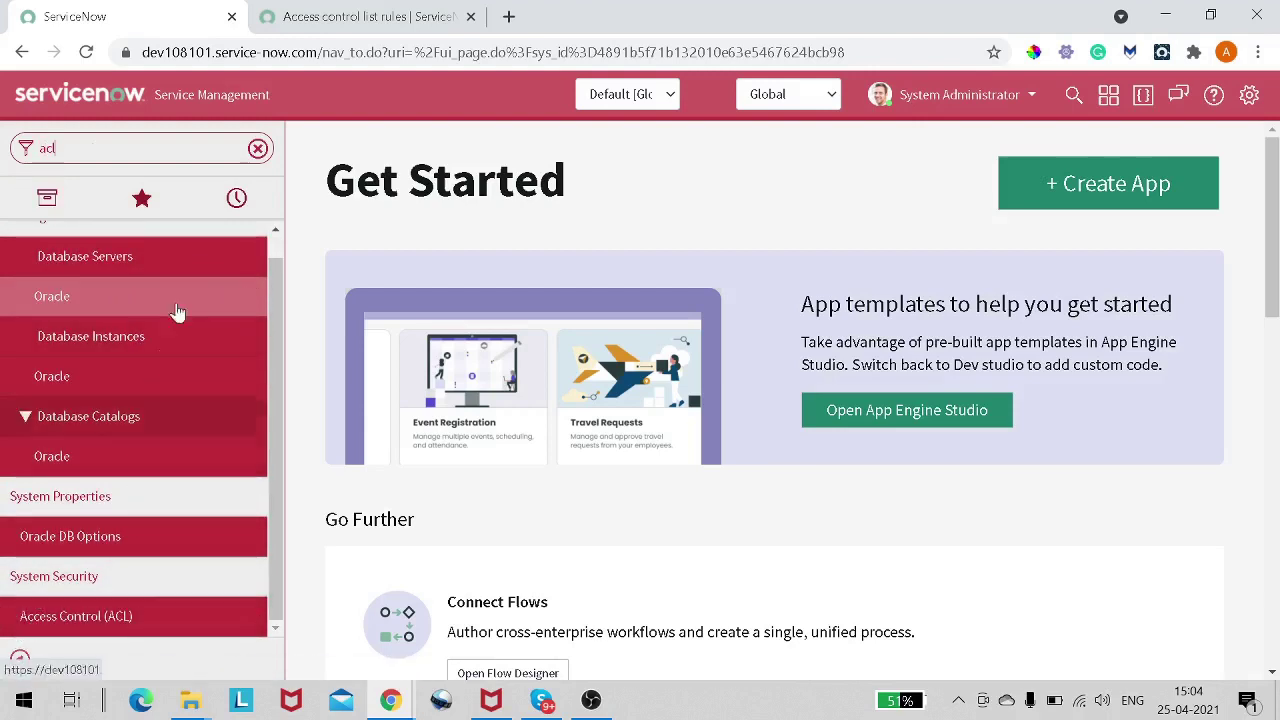
pyautogui.rightClick(97, 622)
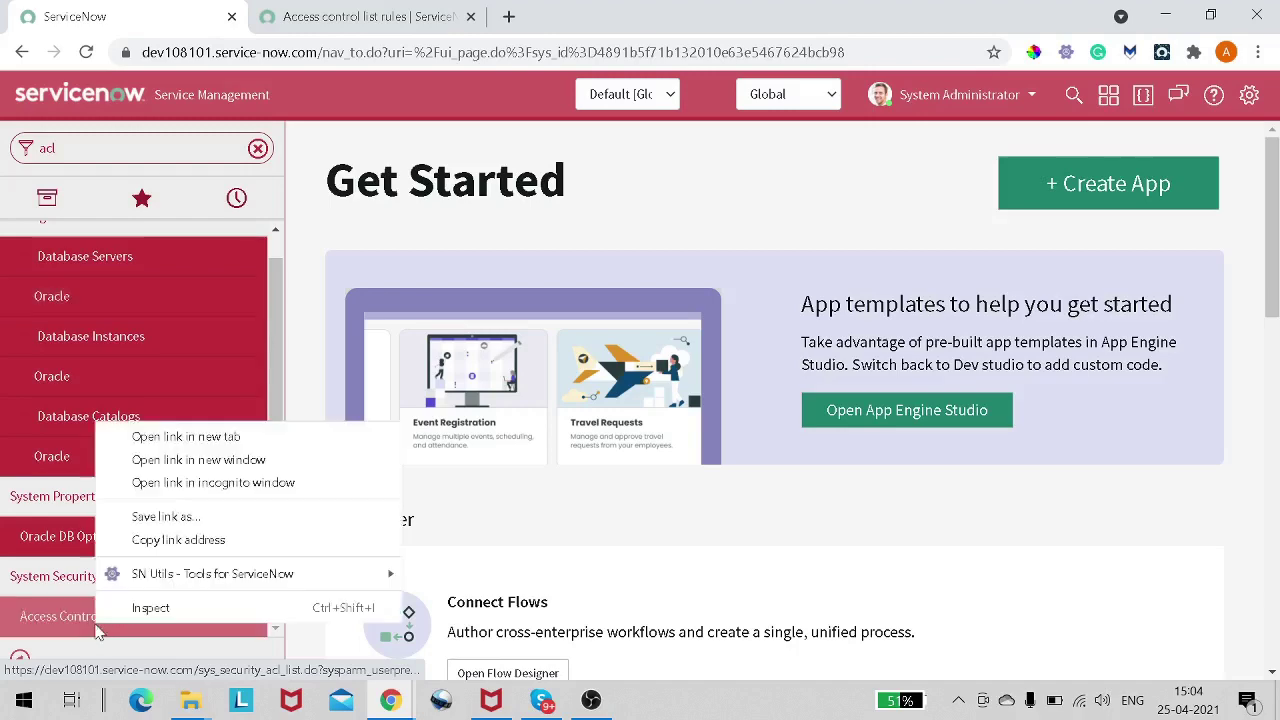
pyautogui.click(177, 440)
pyautogui.click(317, 20)
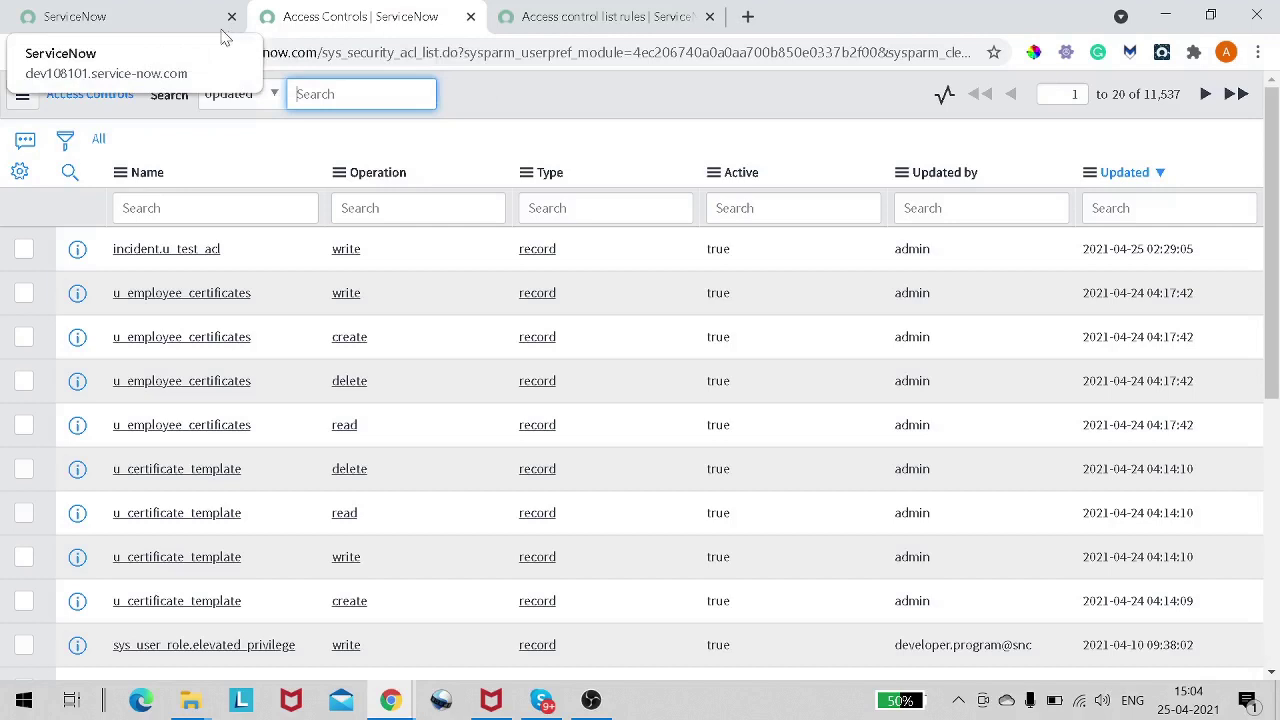
# Return to the instance's home page and elevate the current session to the security_admin role.
pyautogui.click(158, 24)
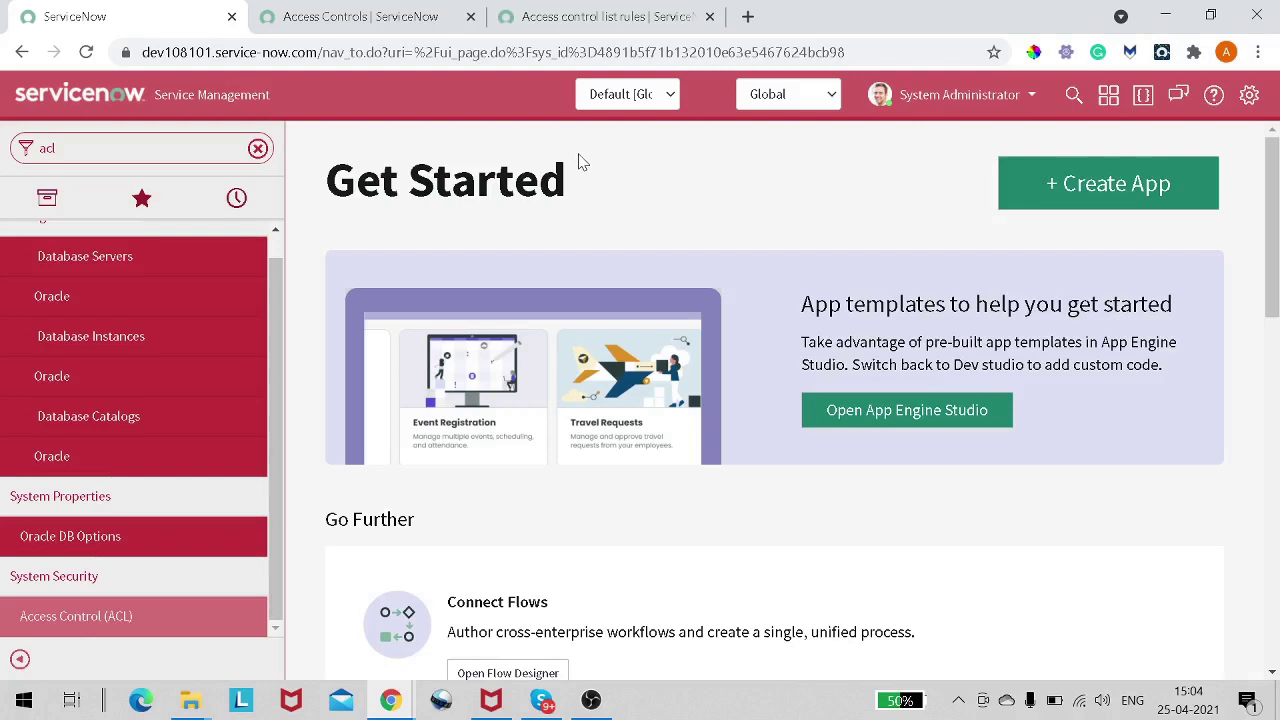
pyautogui.click(930, 100)
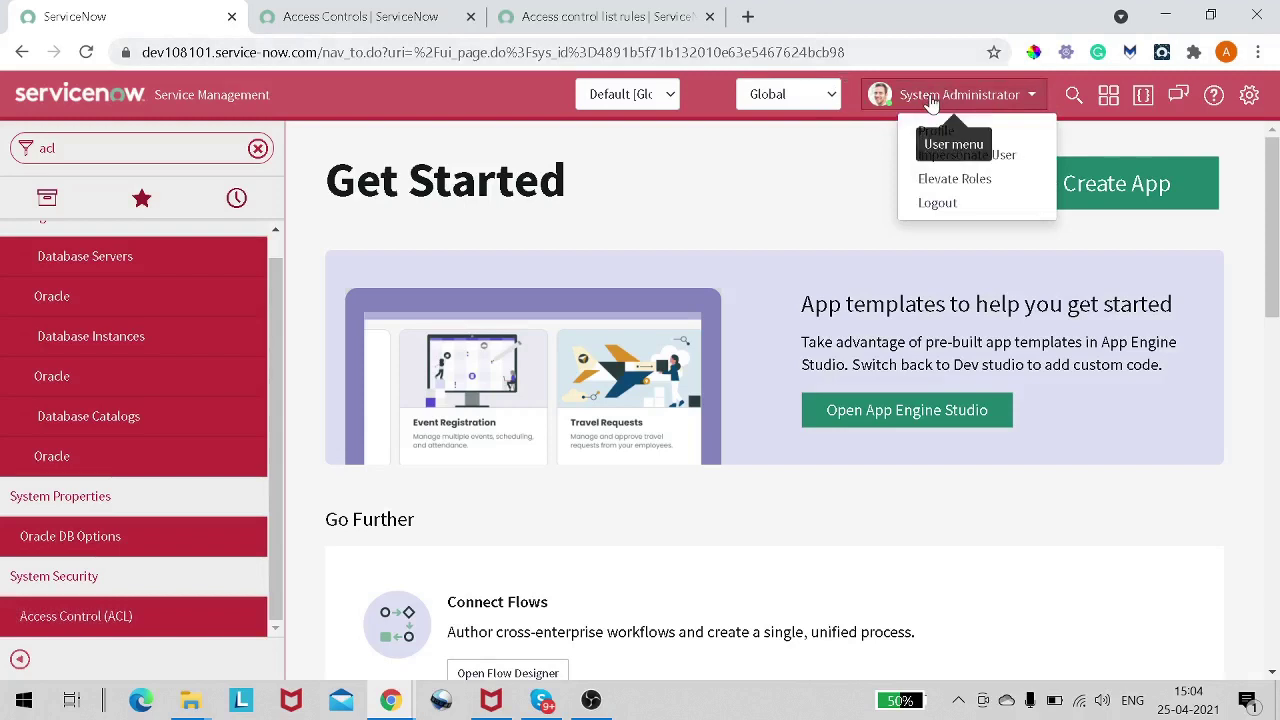
pyautogui.click(954, 179)
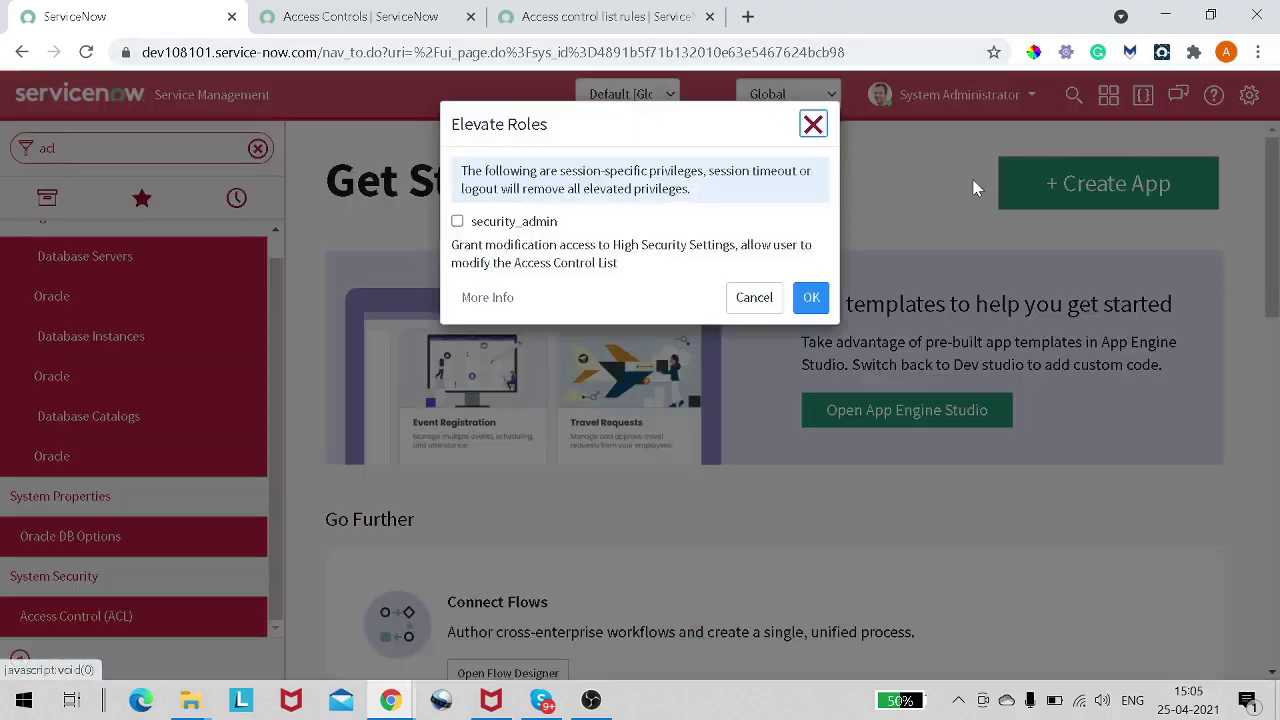
pyautogui.click(458, 222)
pyautogui.click(458, 222)
pyautogui.click(457, 222)
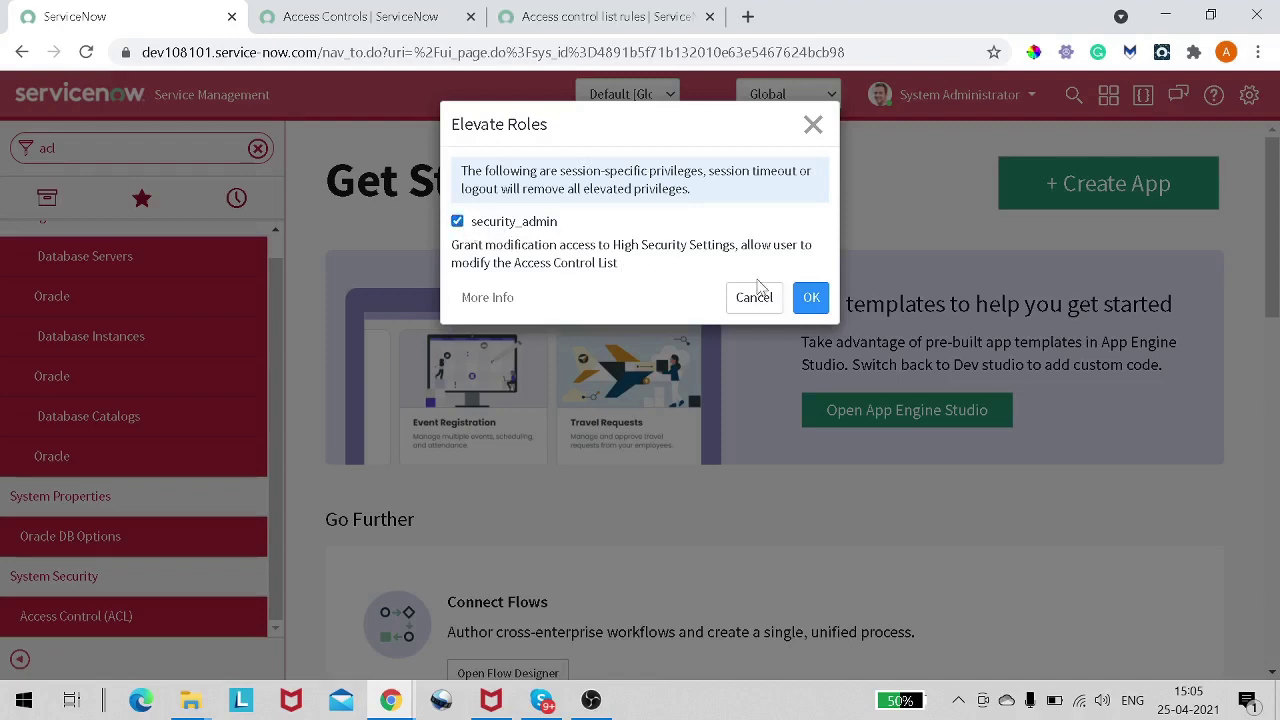
pyautogui.click(805, 300)
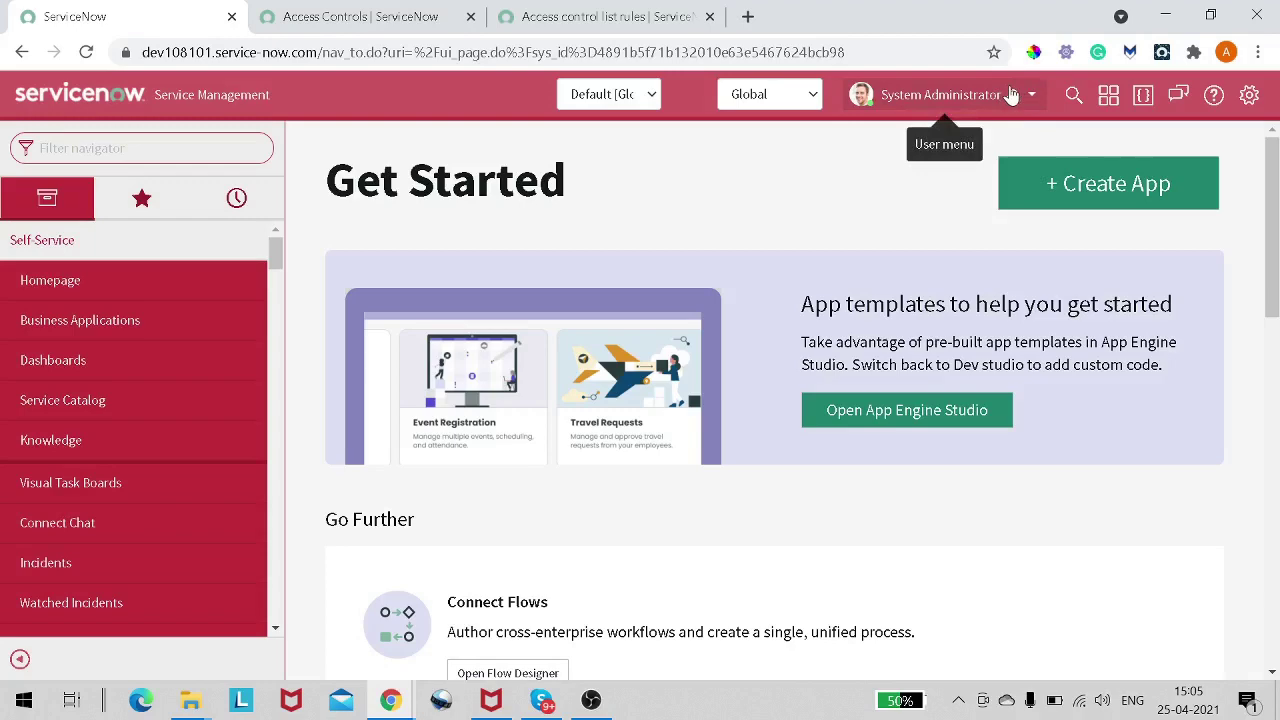
# Refresh the Access Controls list and start a new access control record.
pyautogui.click(382, 20)
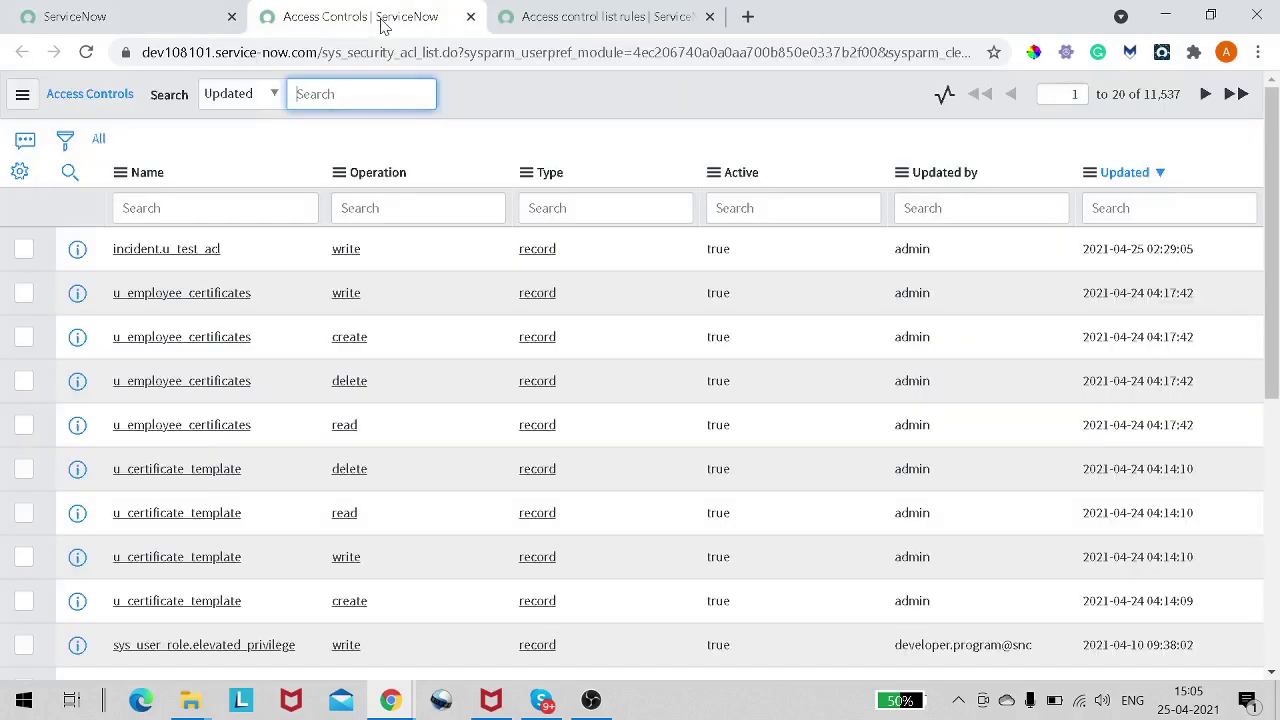
pyautogui.rightClick(521, 96)
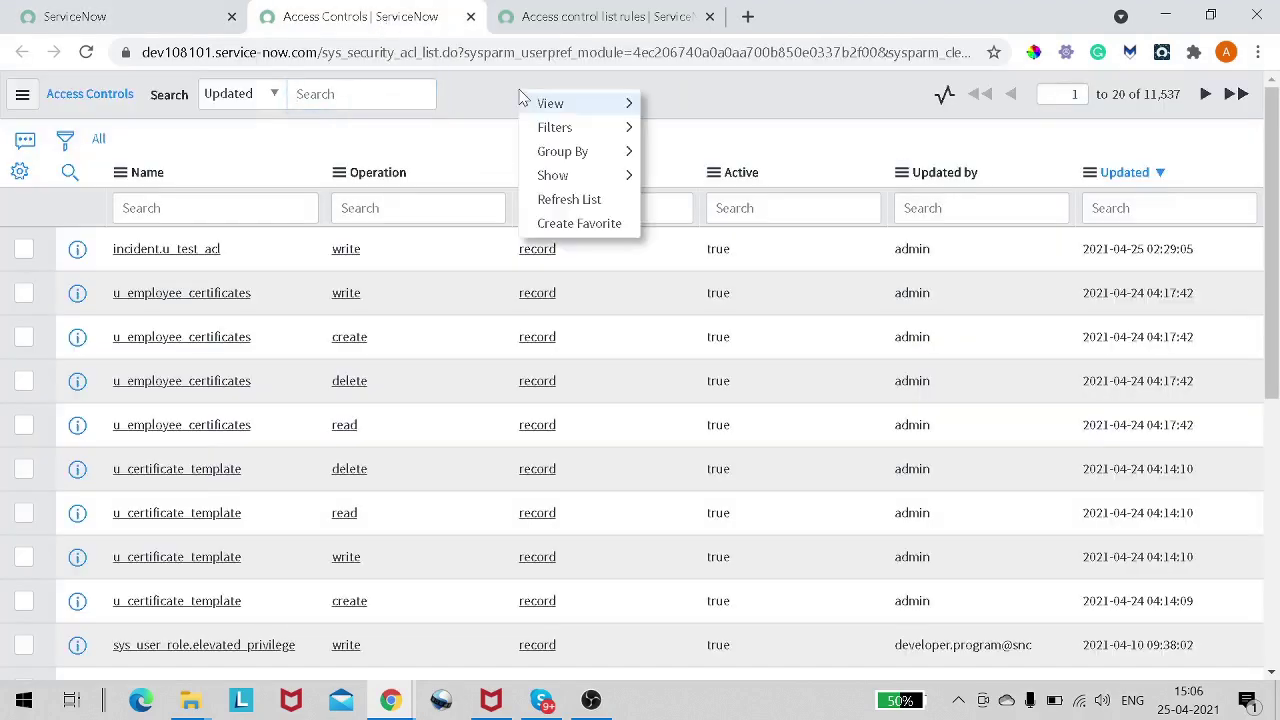
pyautogui.click(589, 201)
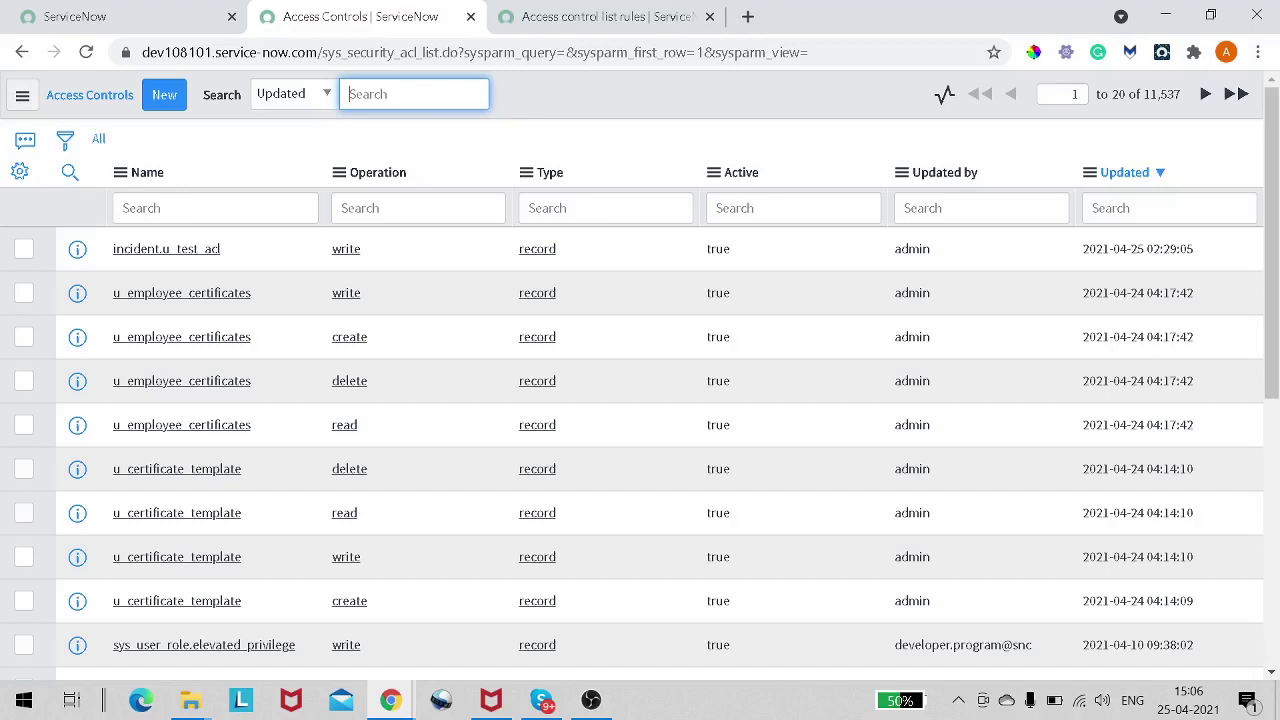
pyautogui.click(173, 106)
pyautogui.click(173, 106)
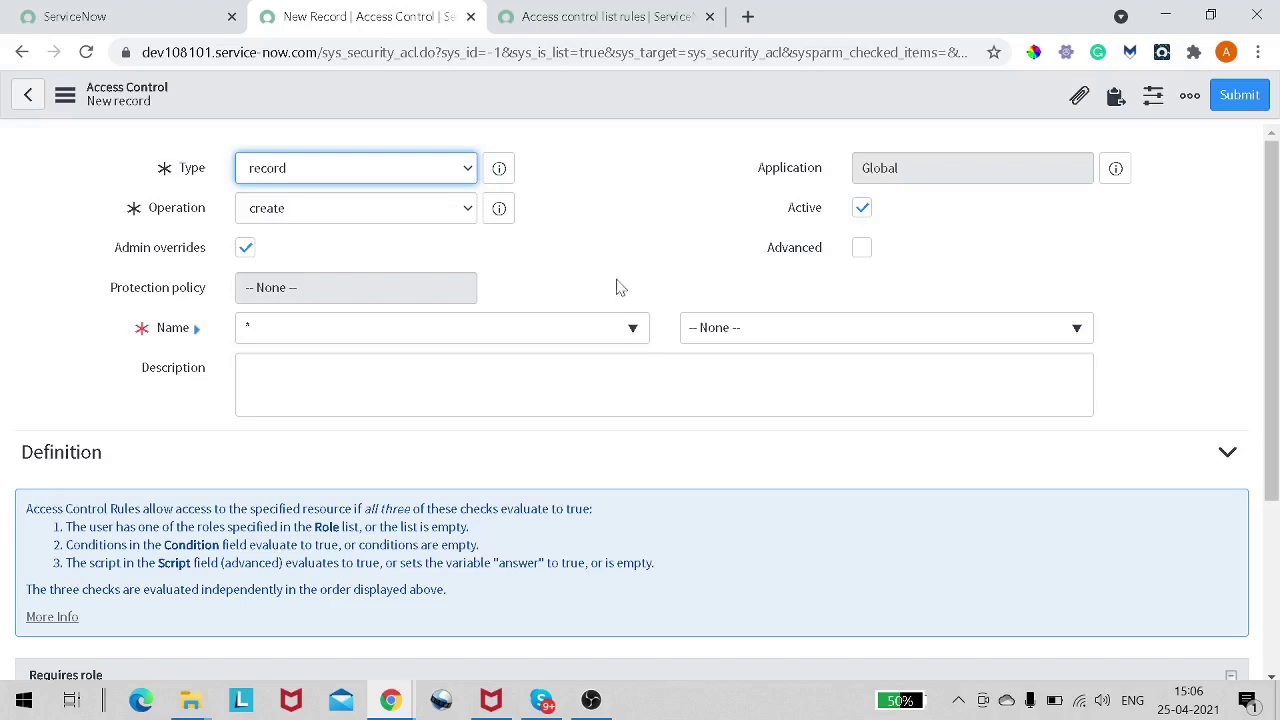
# Look over the new access control form and examine the available Type and Operation choices.
pyautogui.scroll(-1, 323, 250)
pyautogui.scroll(1, 323, 250)
pyautogui.click(334, 178)
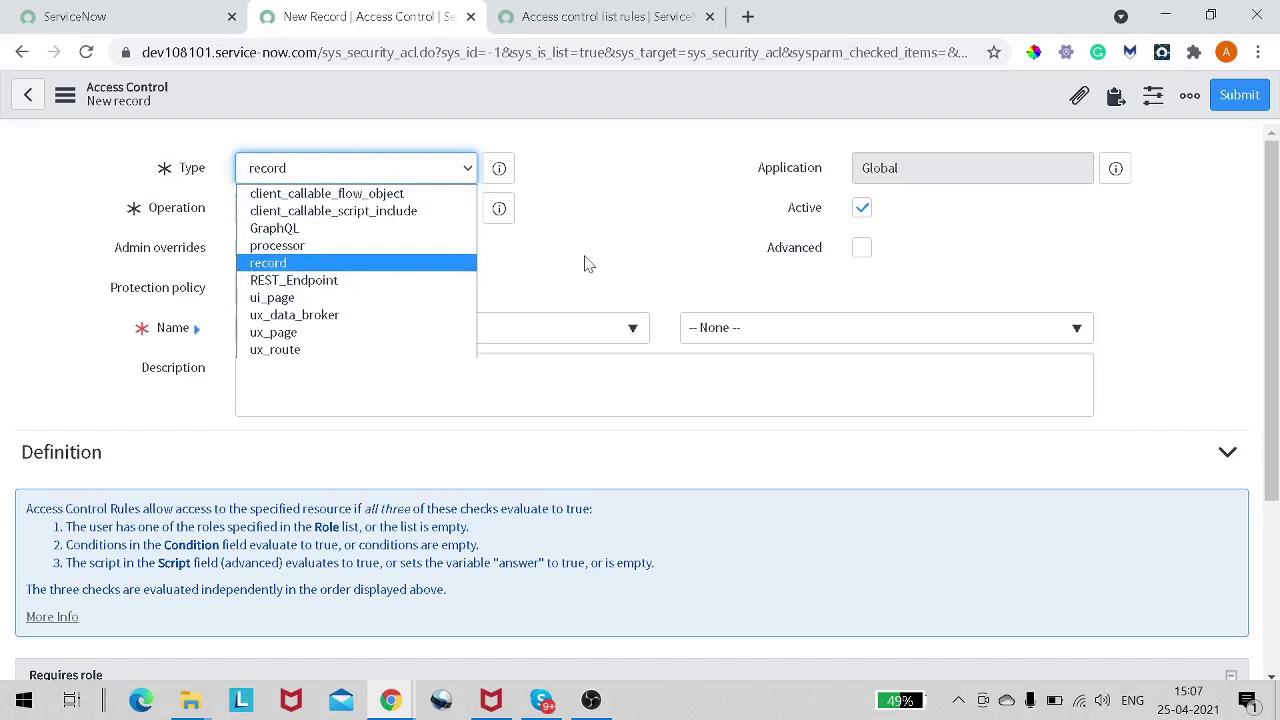
pyautogui.click(624, 260)
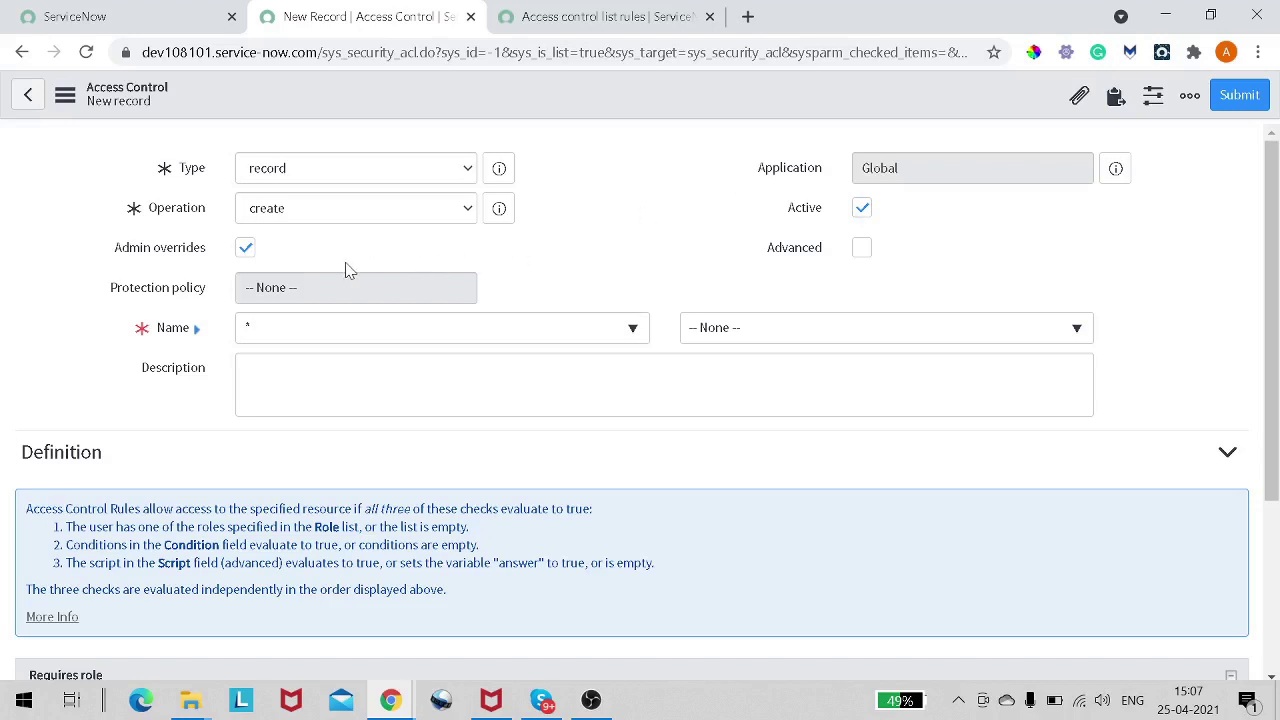
pyautogui.click(379, 213)
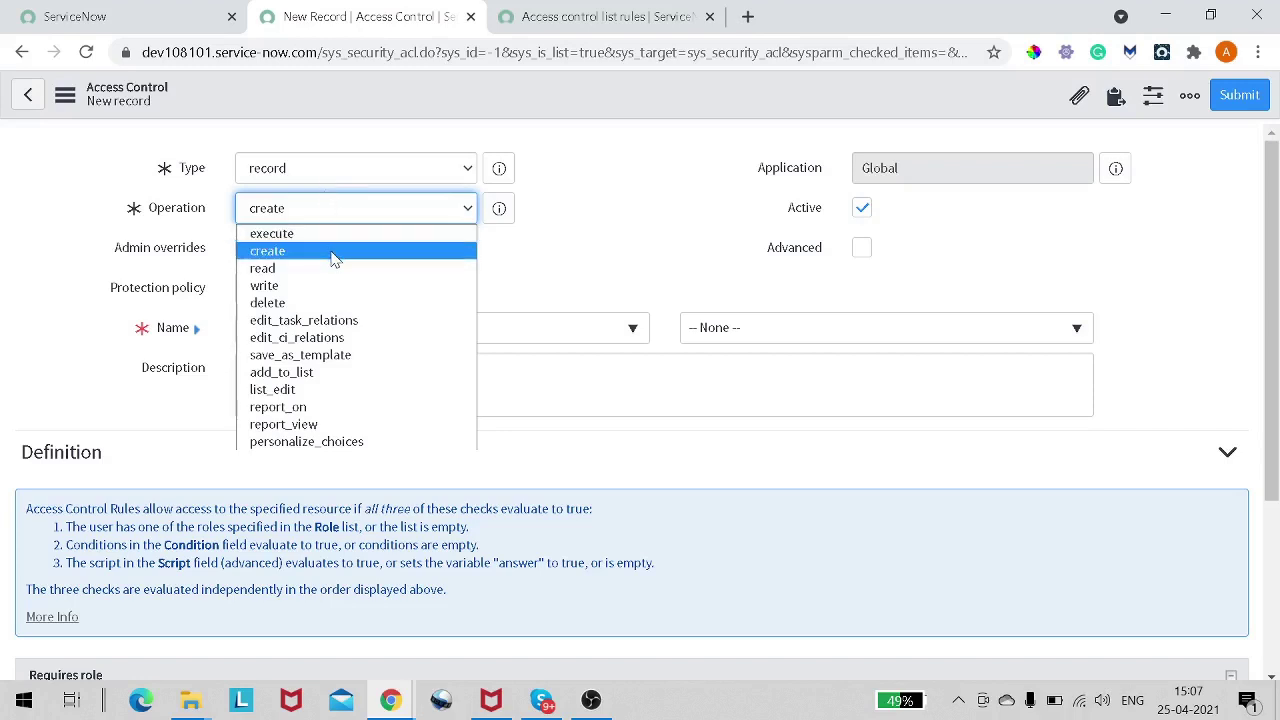
pyautogui.click(548, 262)
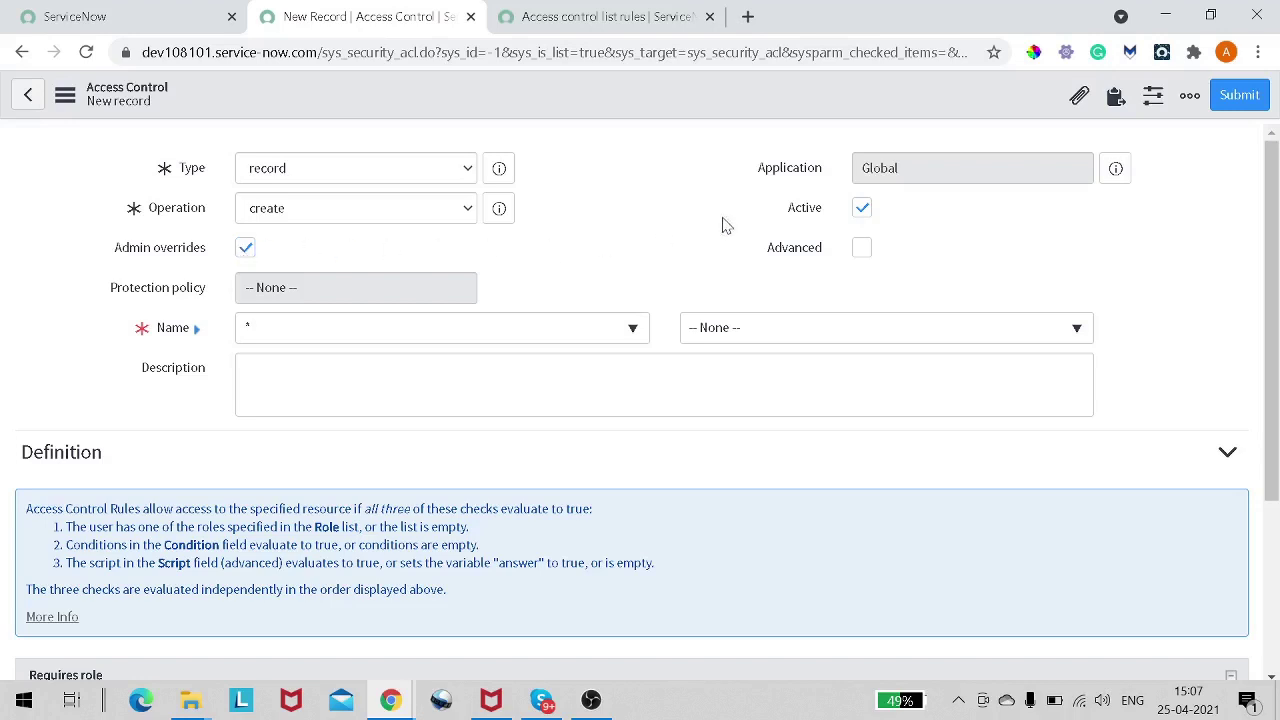
# Enable the Advanced option on the new access control and review the role, condition and script sections.
pyautogui.click(866, 250)
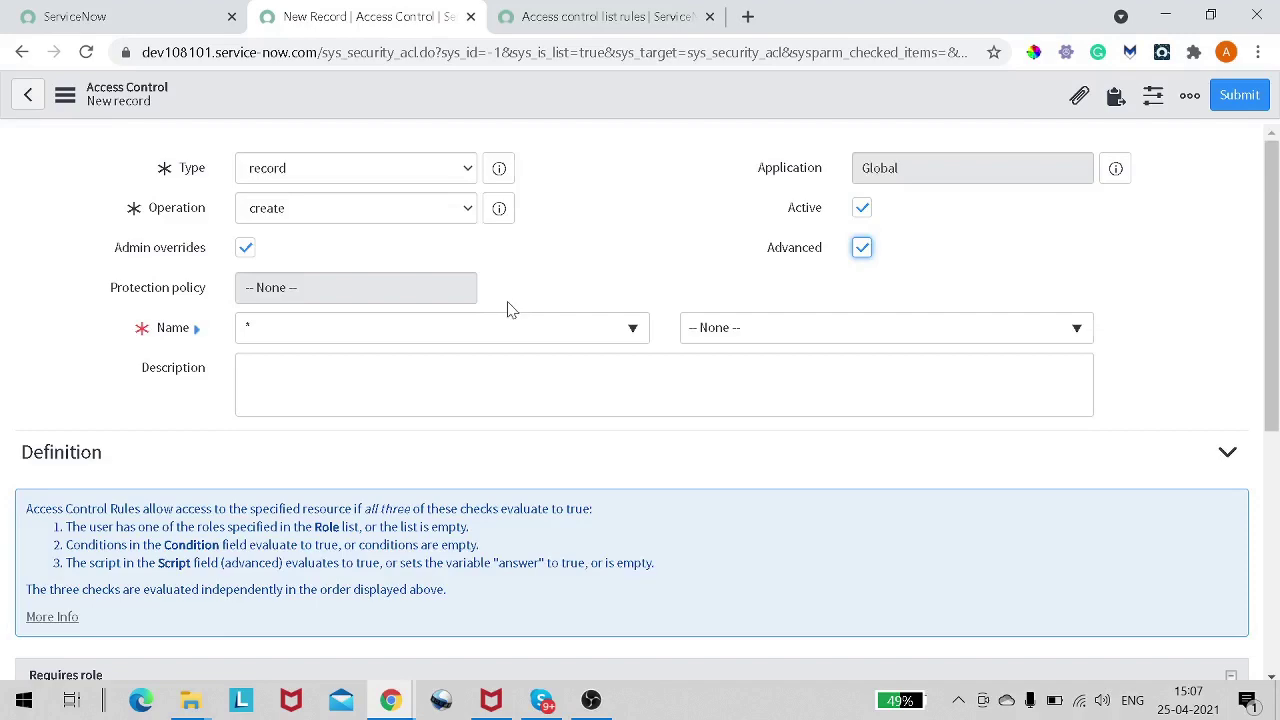
pyautogui.scroll(-4, 480, 360)
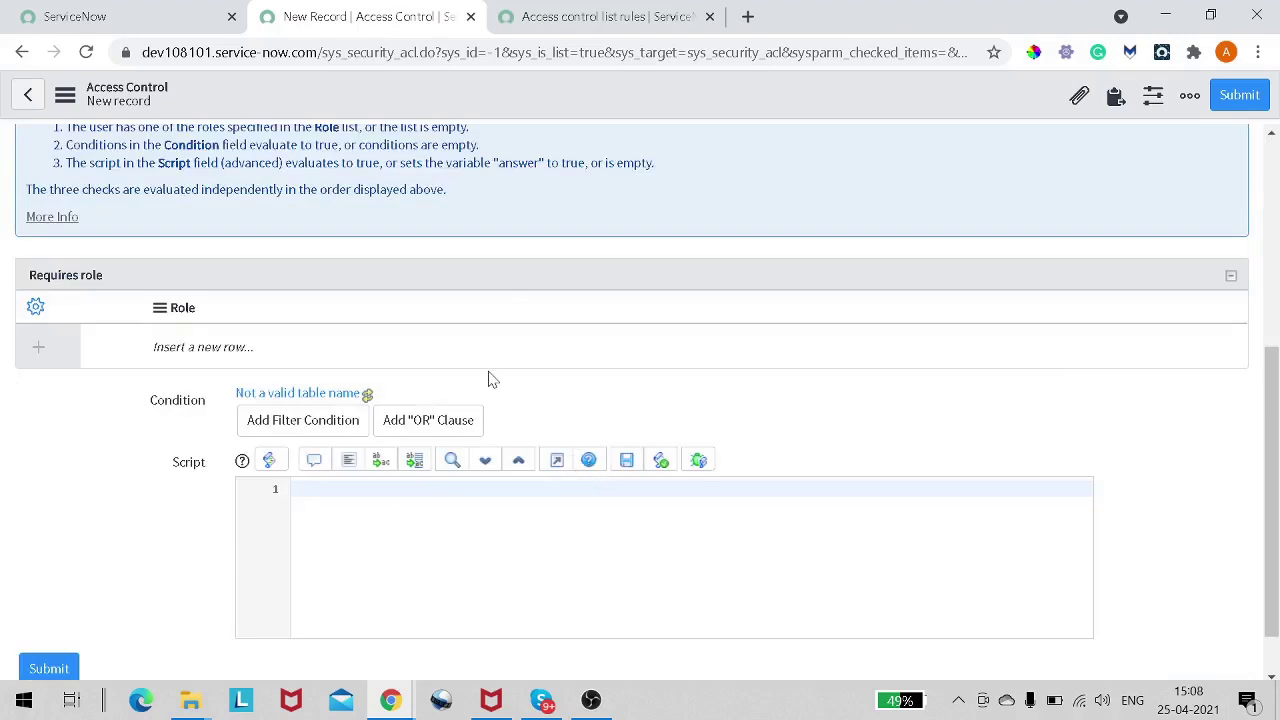
pyautogui.scroll(1, 489, 376)
pyautogui.scroll(2, 291, 323)
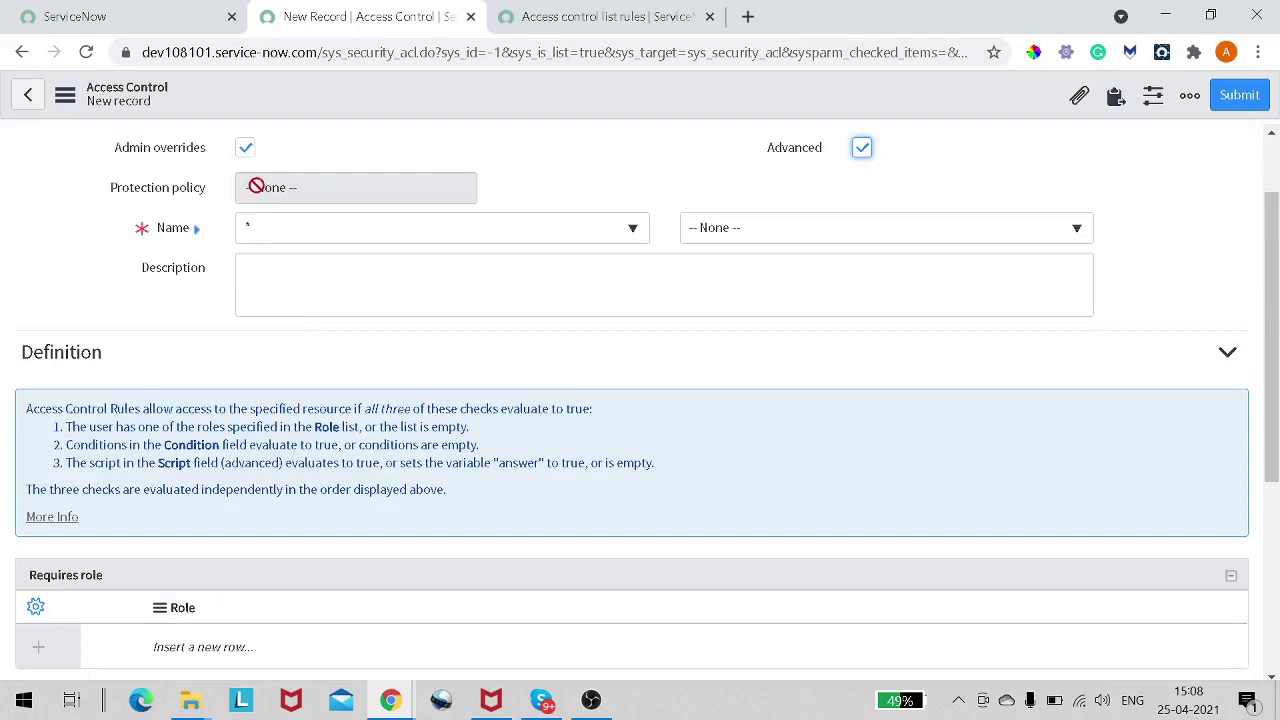
# Examine the Protection policy field and the field choices offered beside the access control's table name.
pyautogui.click(327, 183)
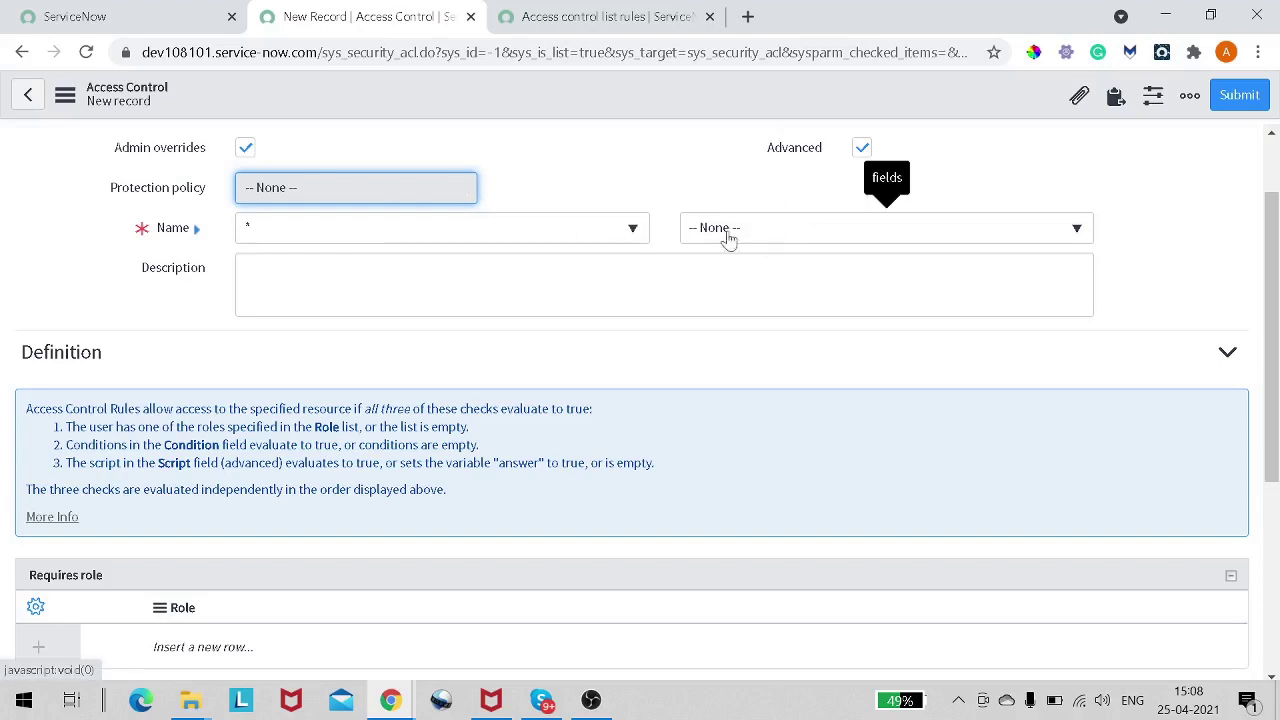
pyautogui.click(828, 238)
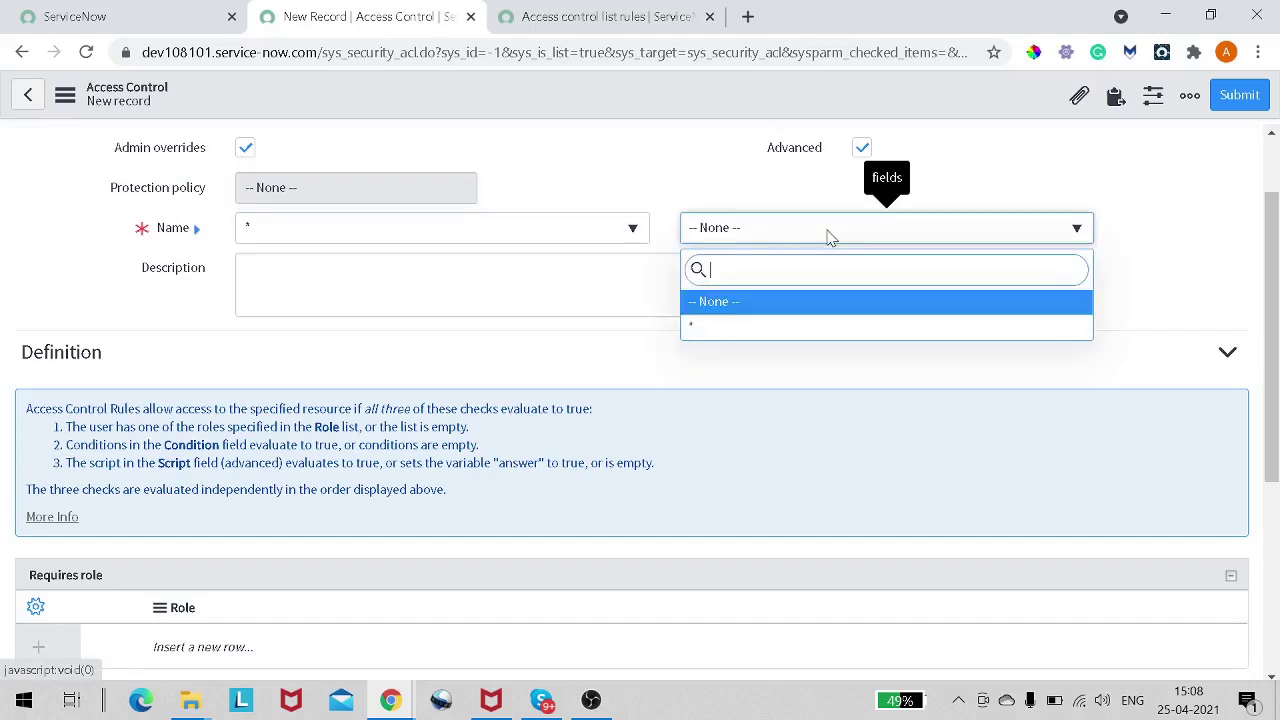
pyautogui.click(487, 240)
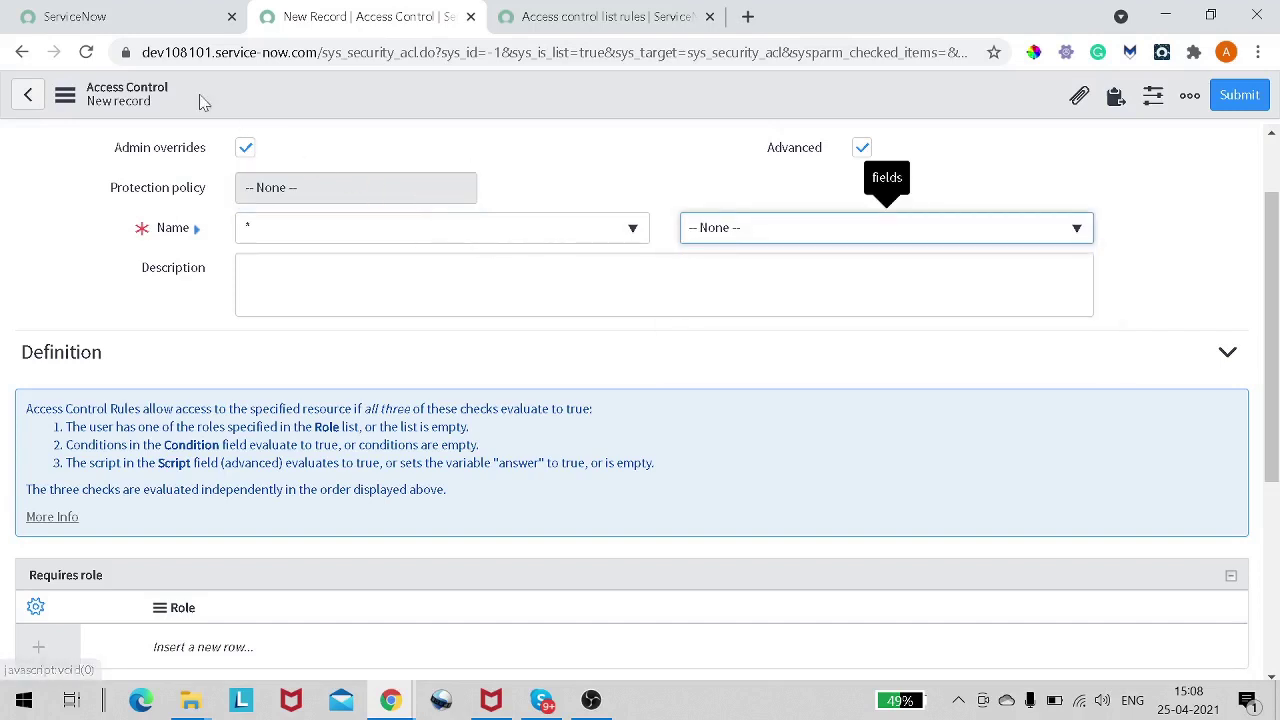
# Go back to the instance's home page and open a blank incident form with incident.do.
pyautogui.click(158, 26)
pyautogui.click(140, 148)
pyautogui.write('incident')
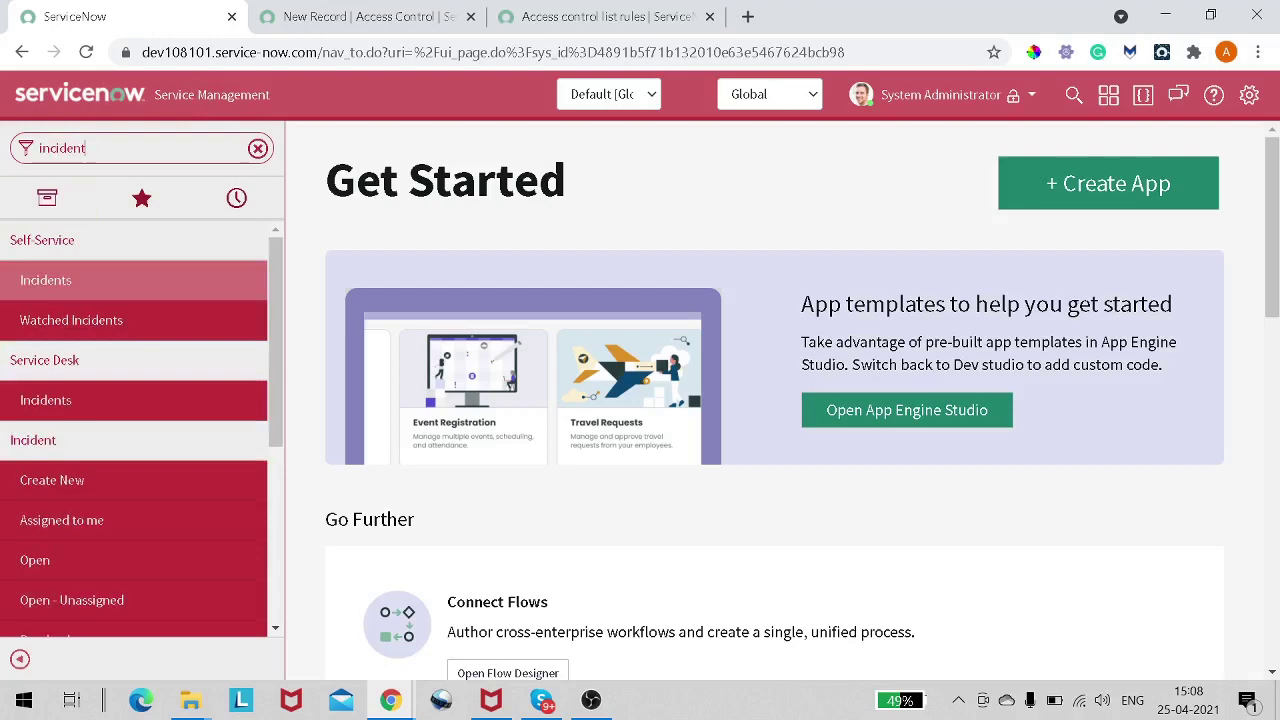
pyautogui.write('.do')
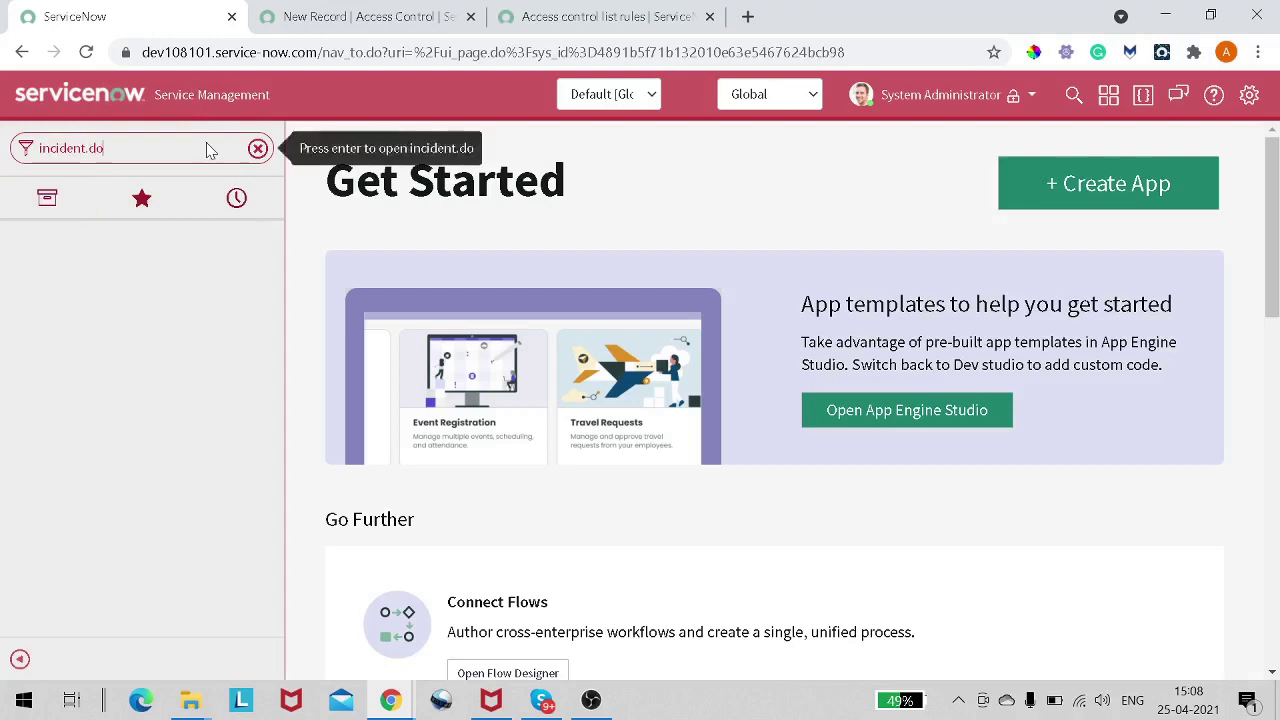
pyautogui.click(258, 148)
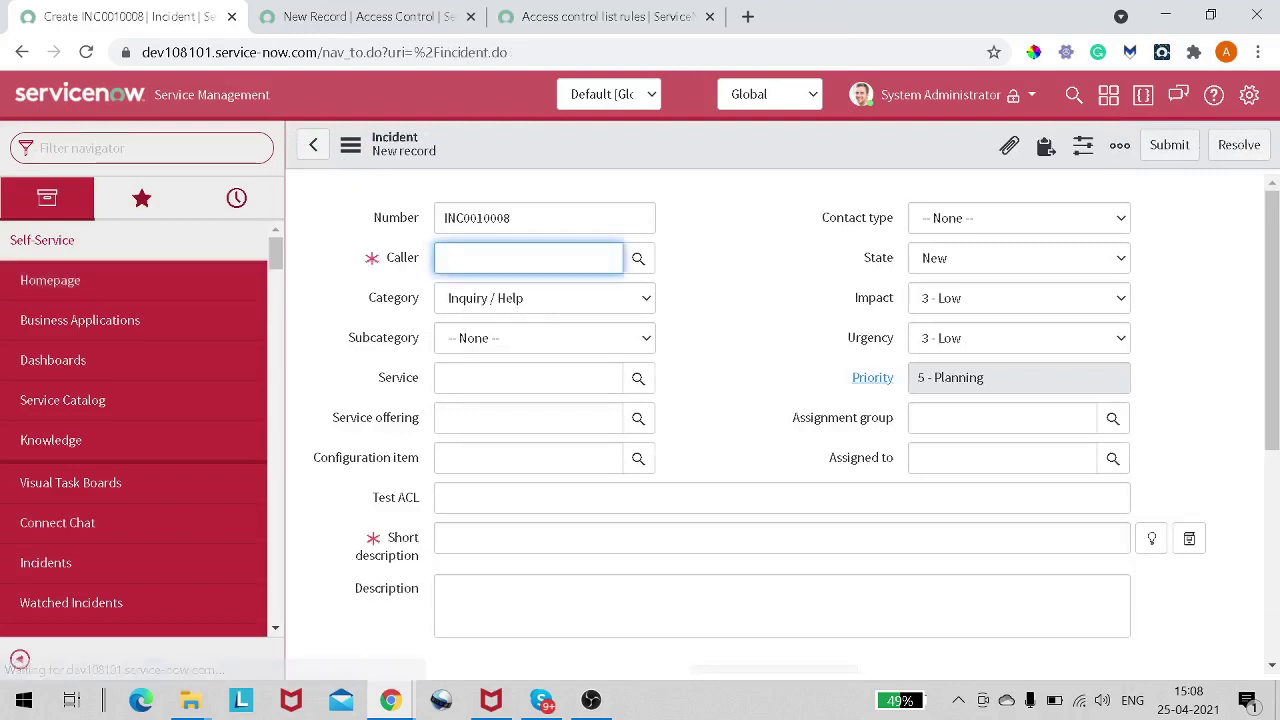
# Set the recently used person as caller, enter "Test ACL" as the short description, and save the incident without leaving the form.
pyautogui.write('**')
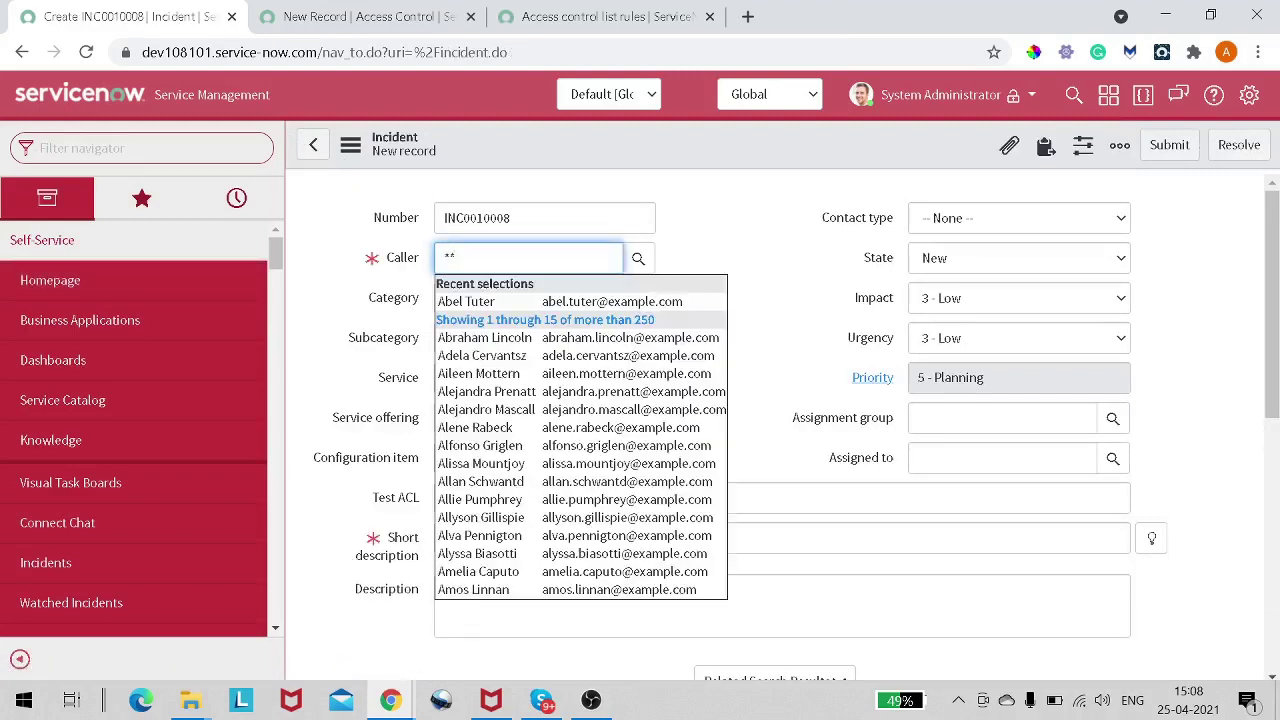
pyautogui.click(466, 302)
pyautogui.click(476, 540)
pyautogui.write('s')
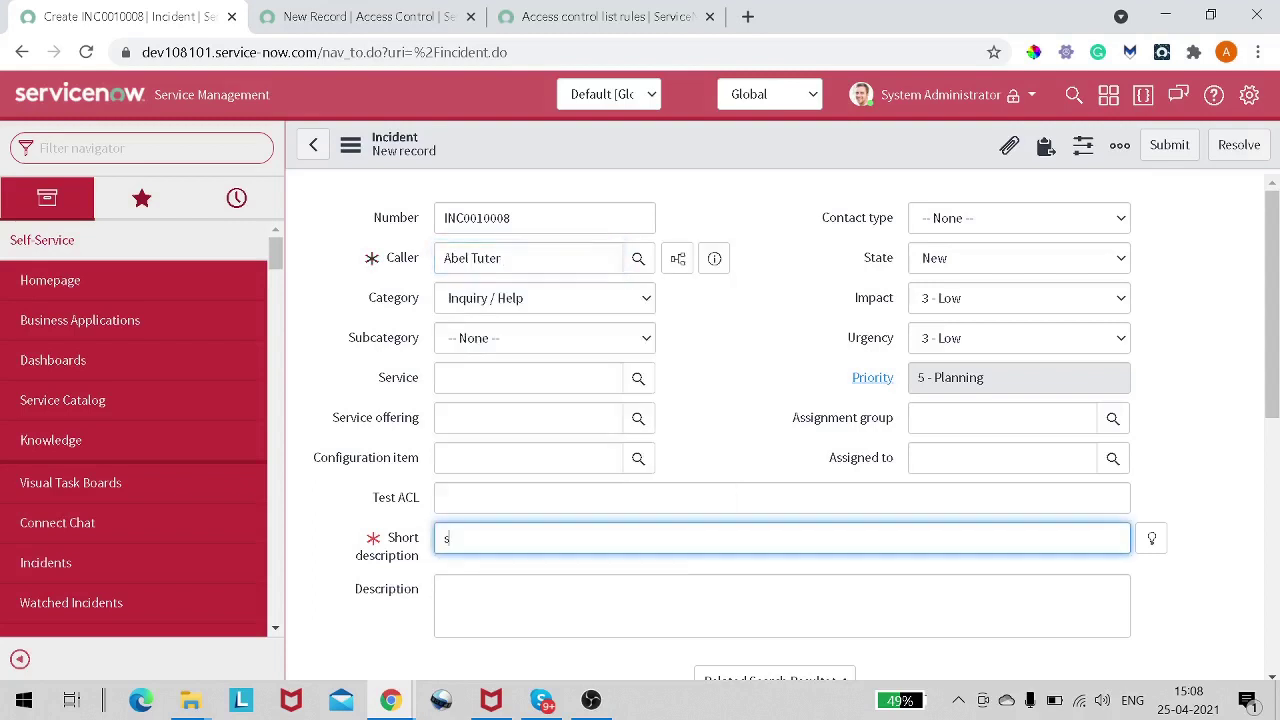
pyautogui.write('st ACL')
pyautogui.rightClick(638, 156)
pyautogui.click(664, 164)
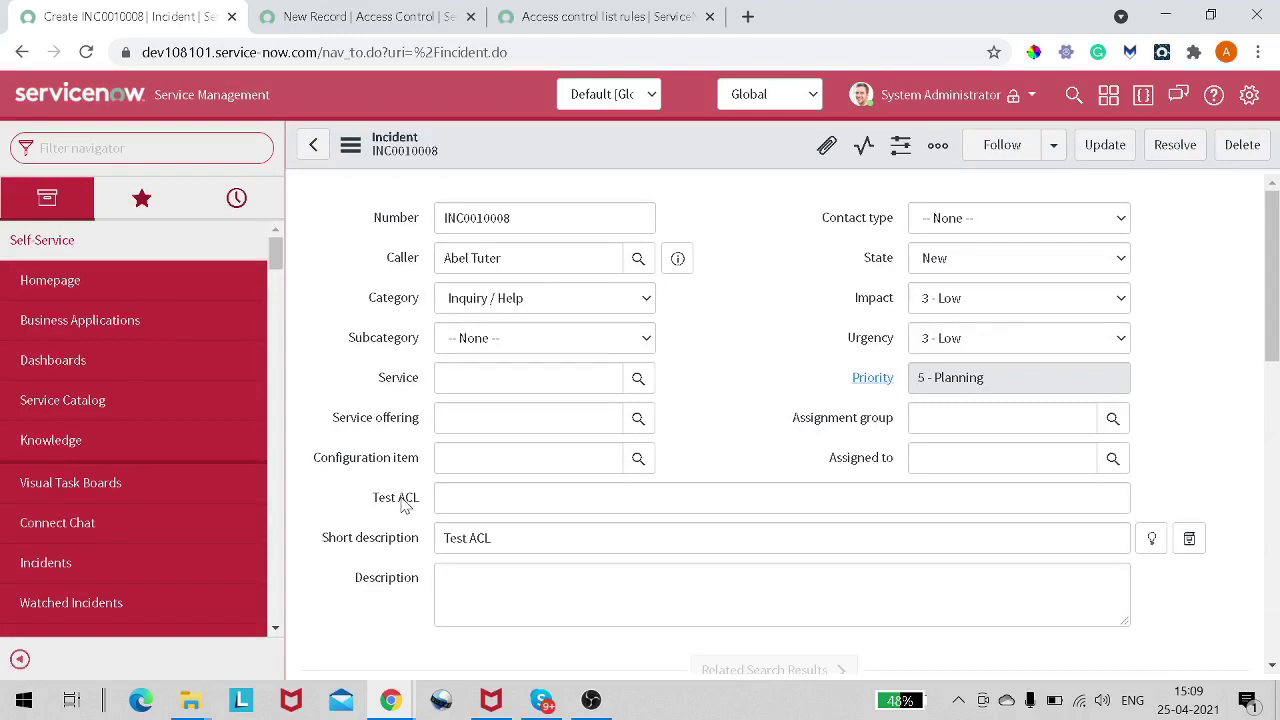
# Return to the new access control record and set its table name to Incident [incident].
pyautogui.click(395, 20)
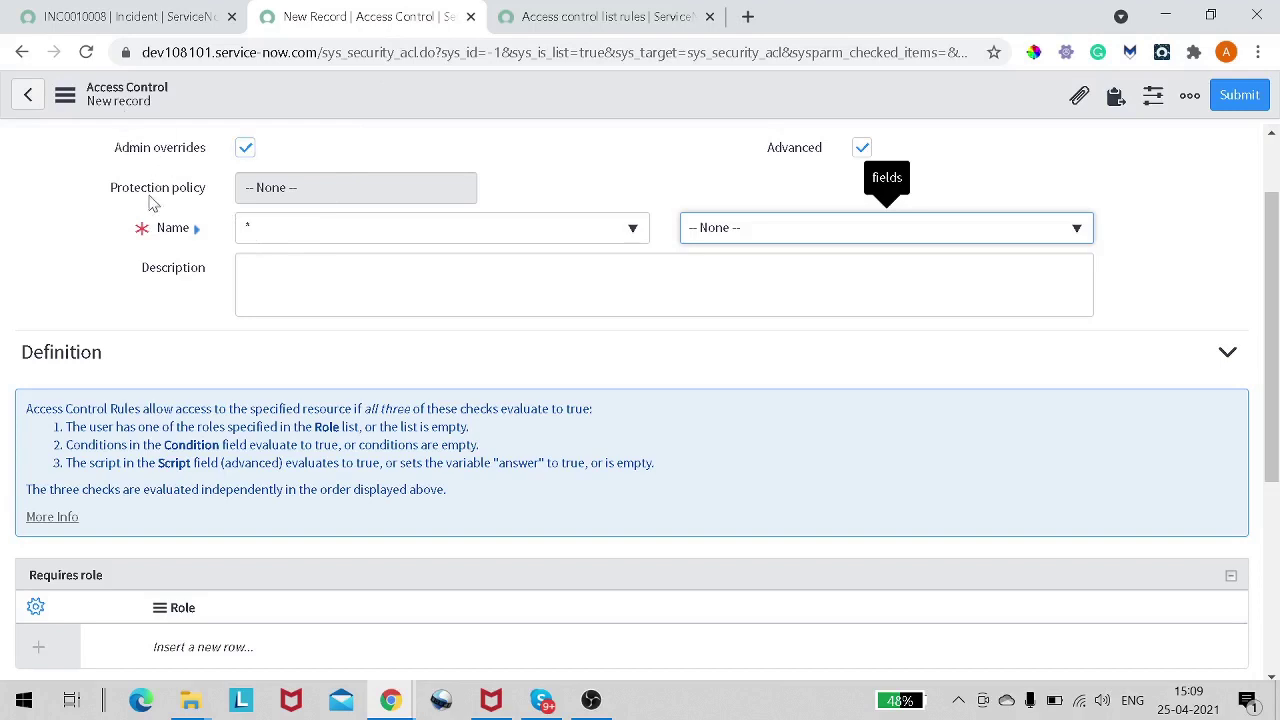
pyautogui.click(298, 248)
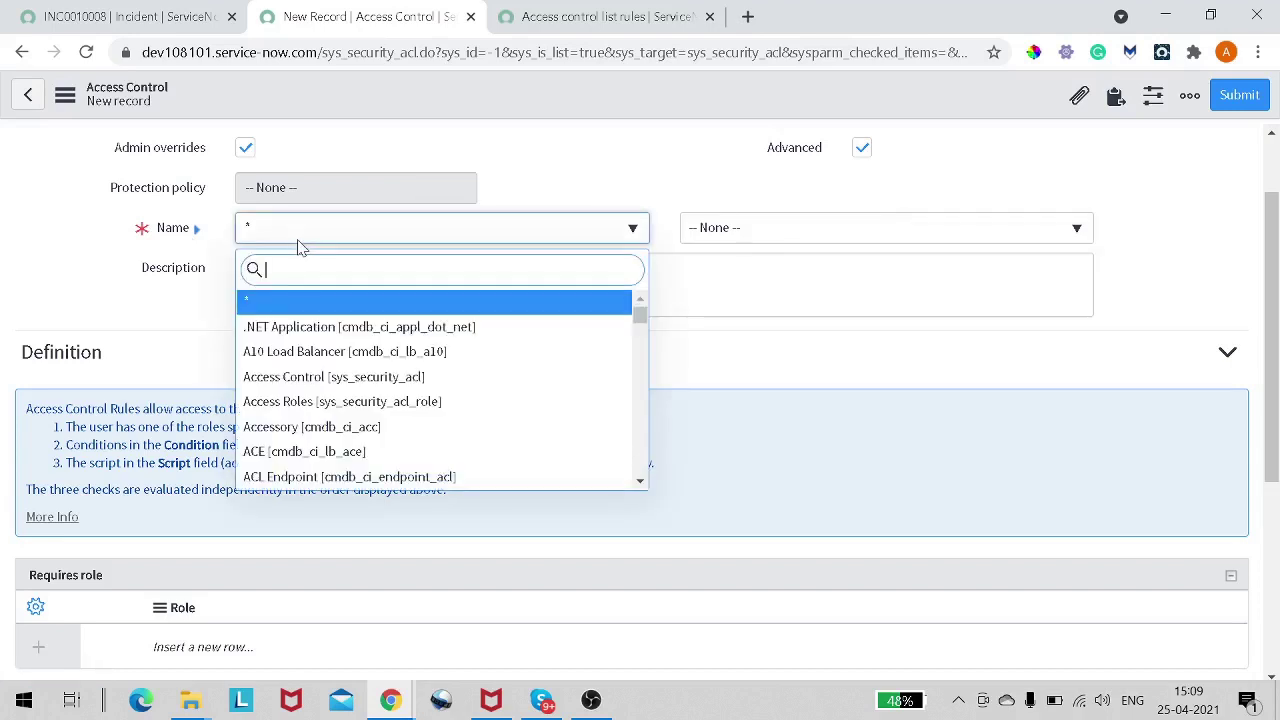
pyautogui.write('incident')
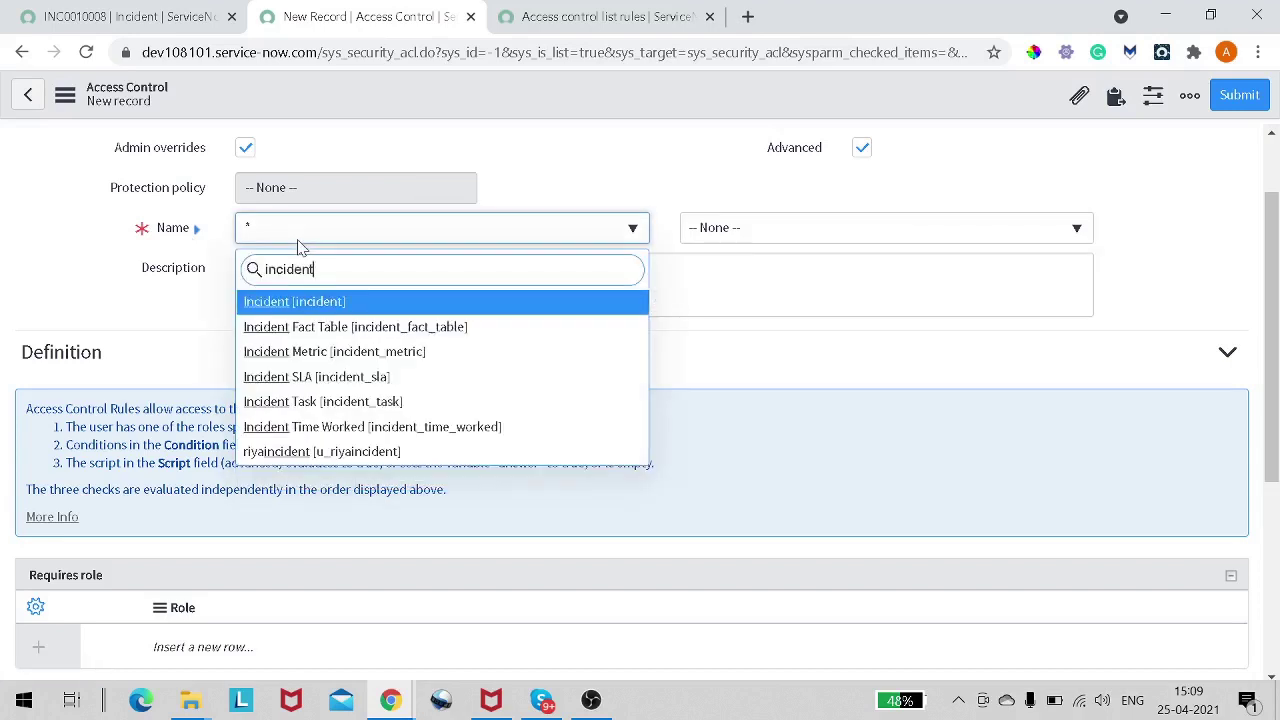
pyautogui.click(311, 310)
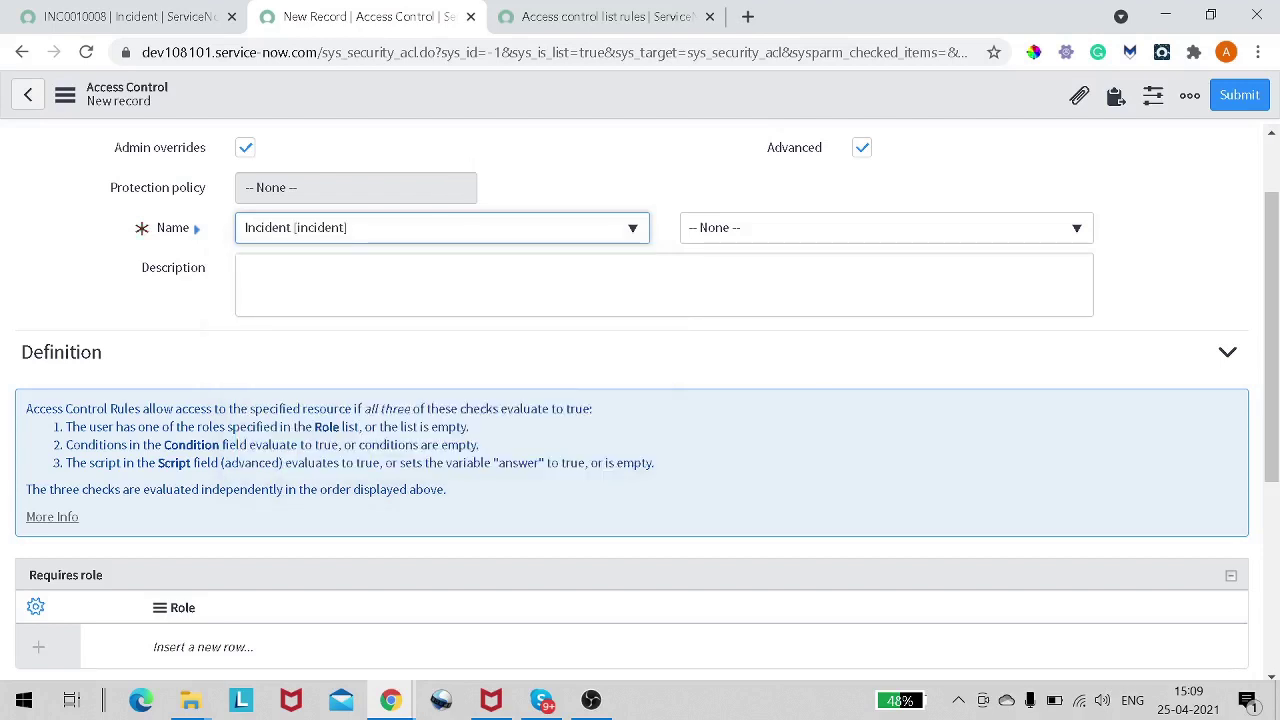
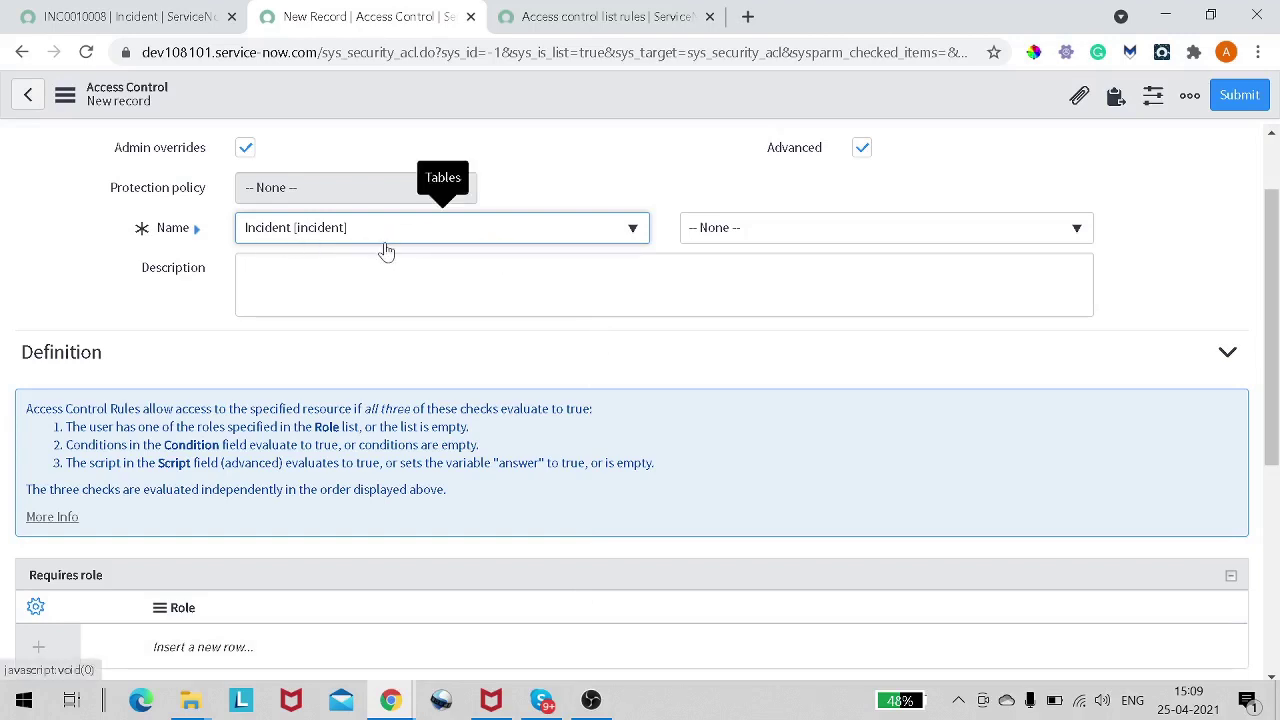
# Limit the access control to the Test ACL field of the Incident table.
pyautogui.click(756, 229)
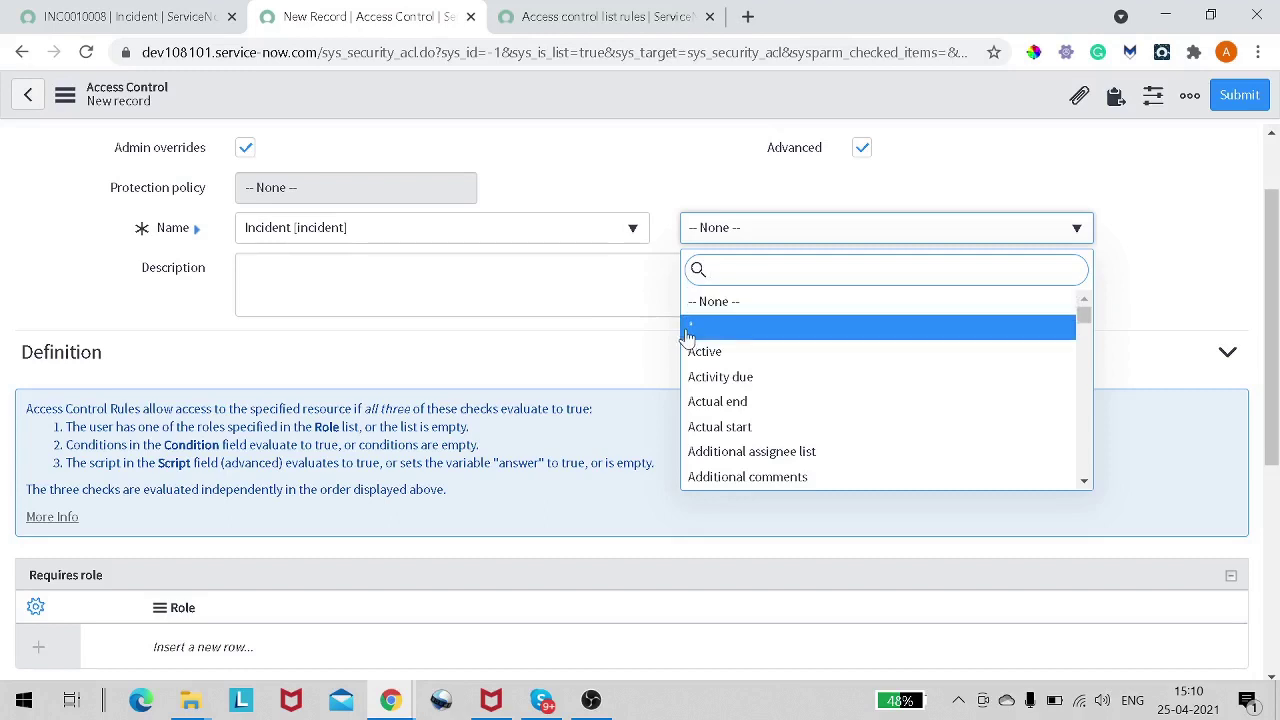
pyautogui.write('des')
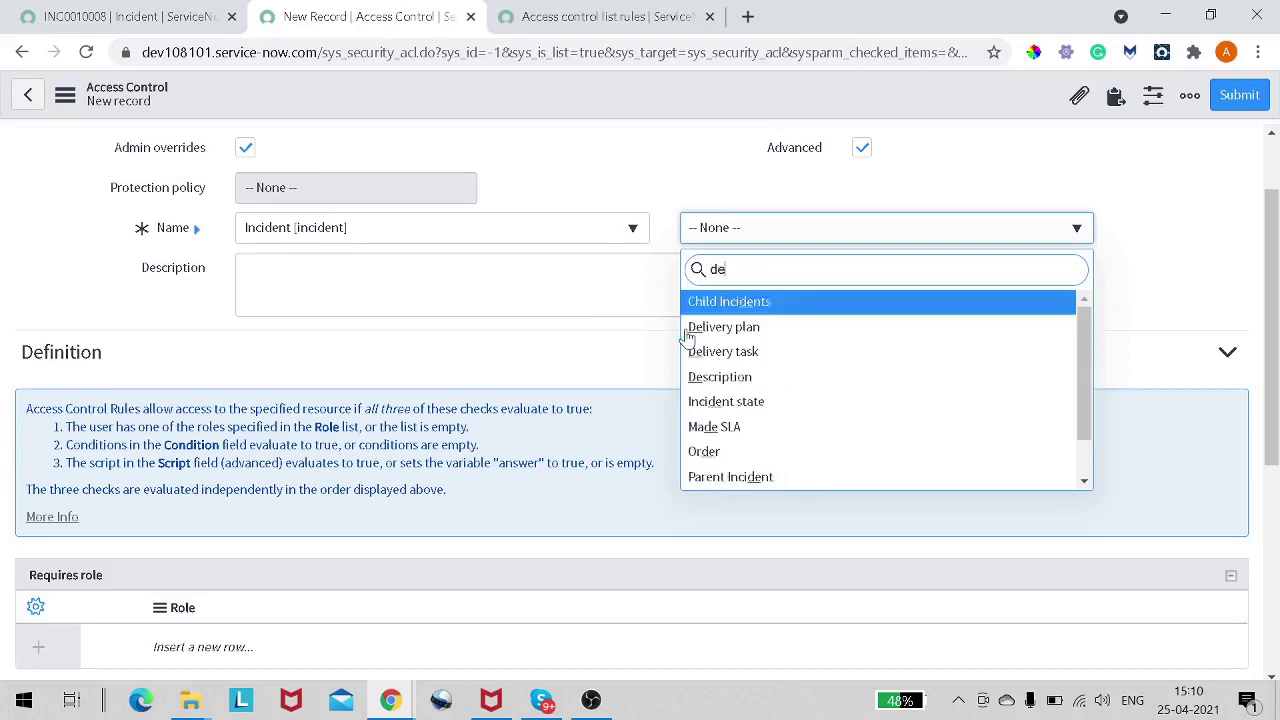
pyautogui.press('BackSpace')
pyautogui.press('BackSpace')
pyautogui.press('BackSpace')
pyautogui.write('test')
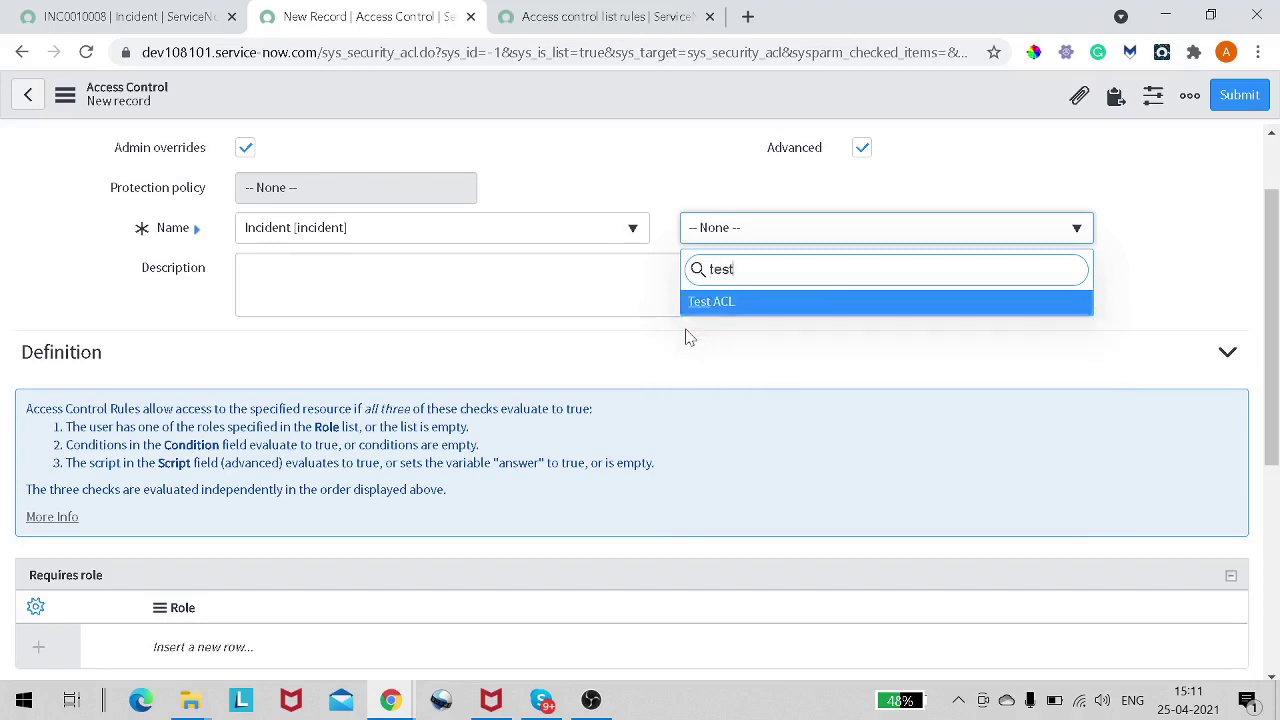
pyautogui.click(722, 303)
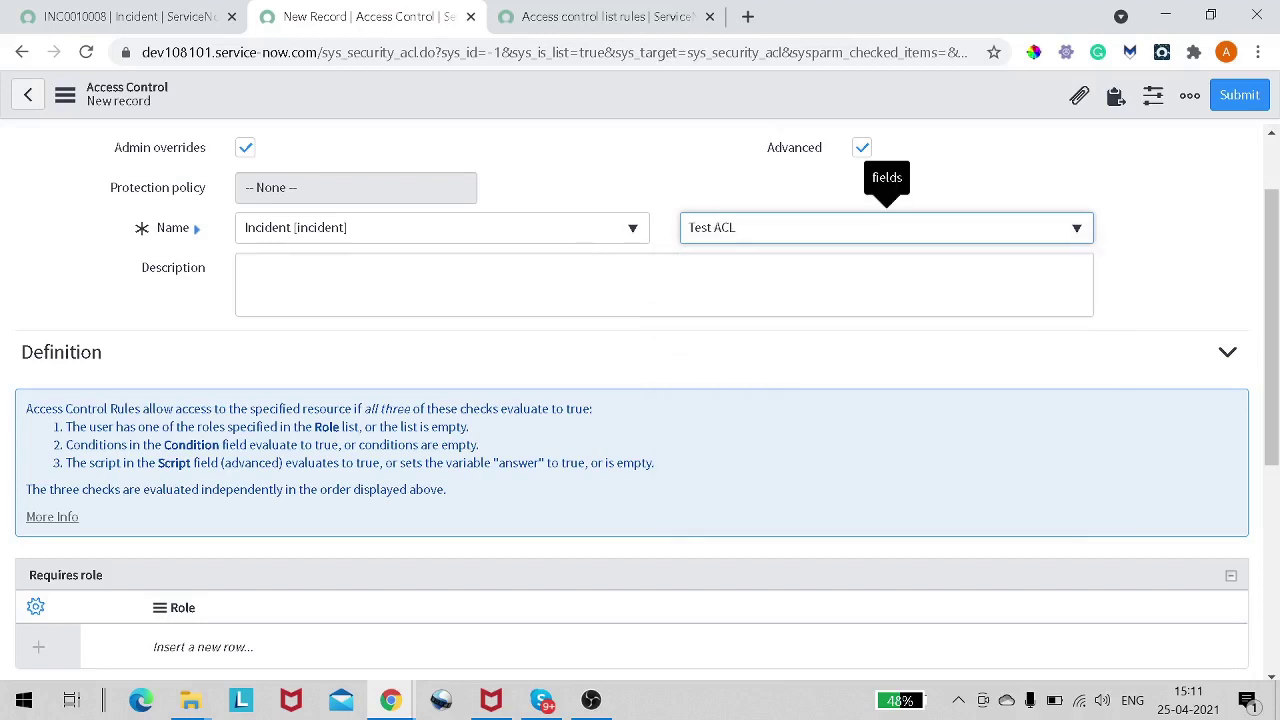
pyautogui.click(440, 262)
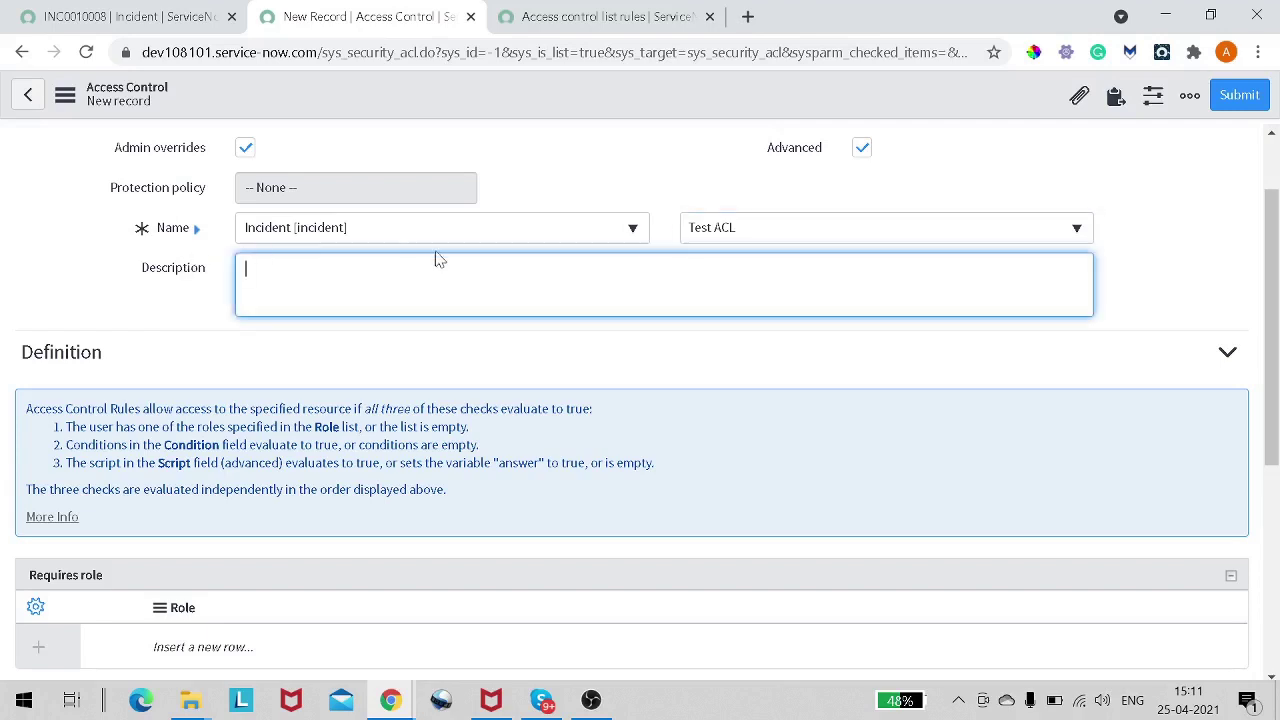
pyautogui.scroll(1, 366, 283)
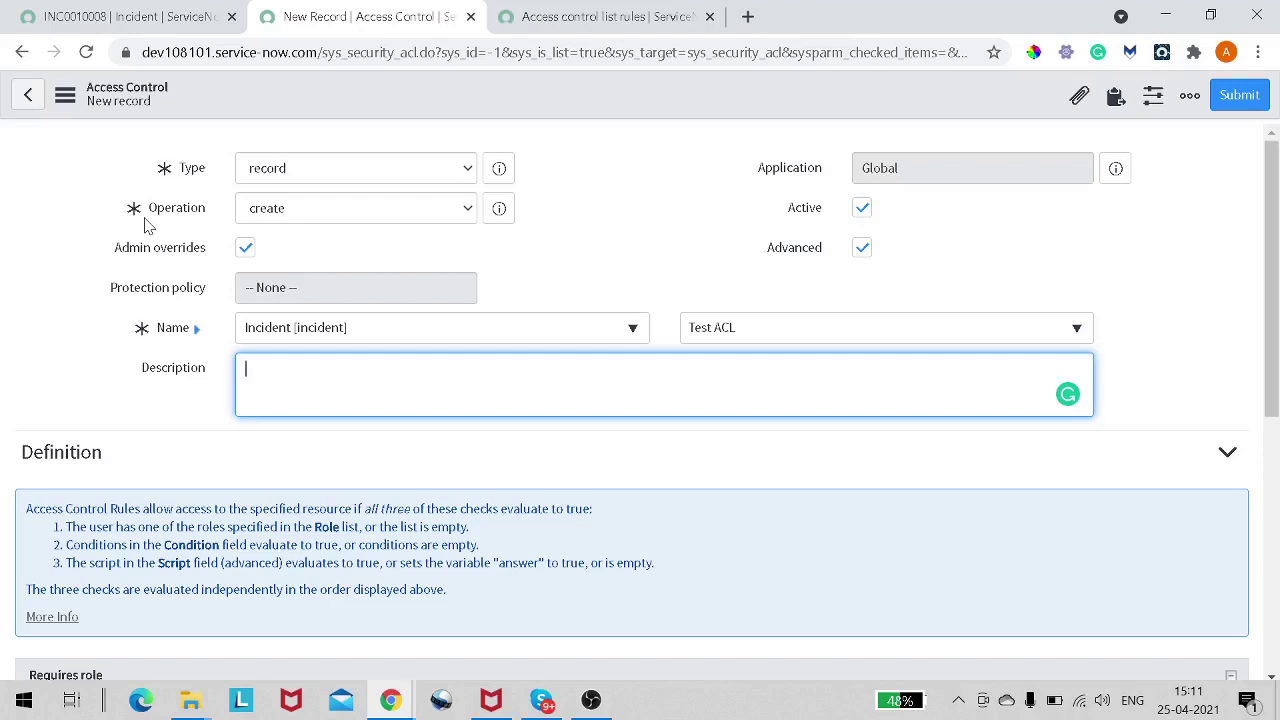
# Check the test incident's form, open the Roles list under User Administration, and search for role names starting with "demo".
pyautogui.click(40, 16)
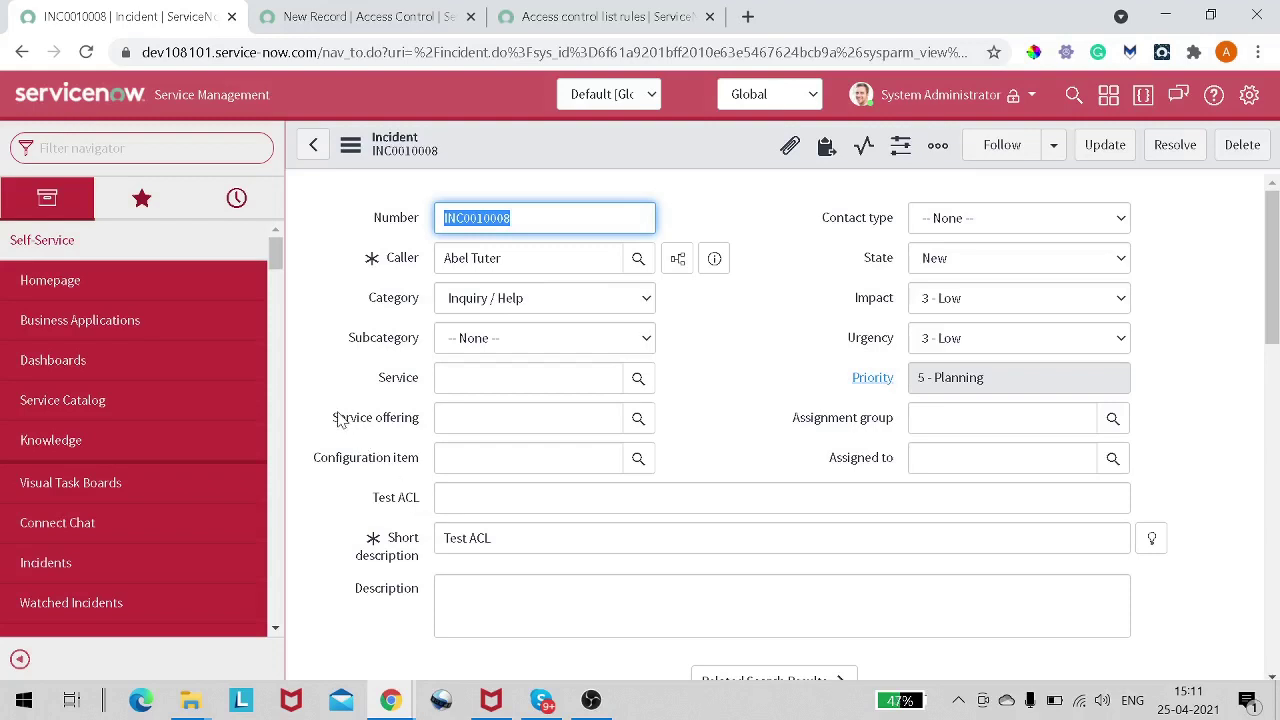
pyautogui.click(780, 538)
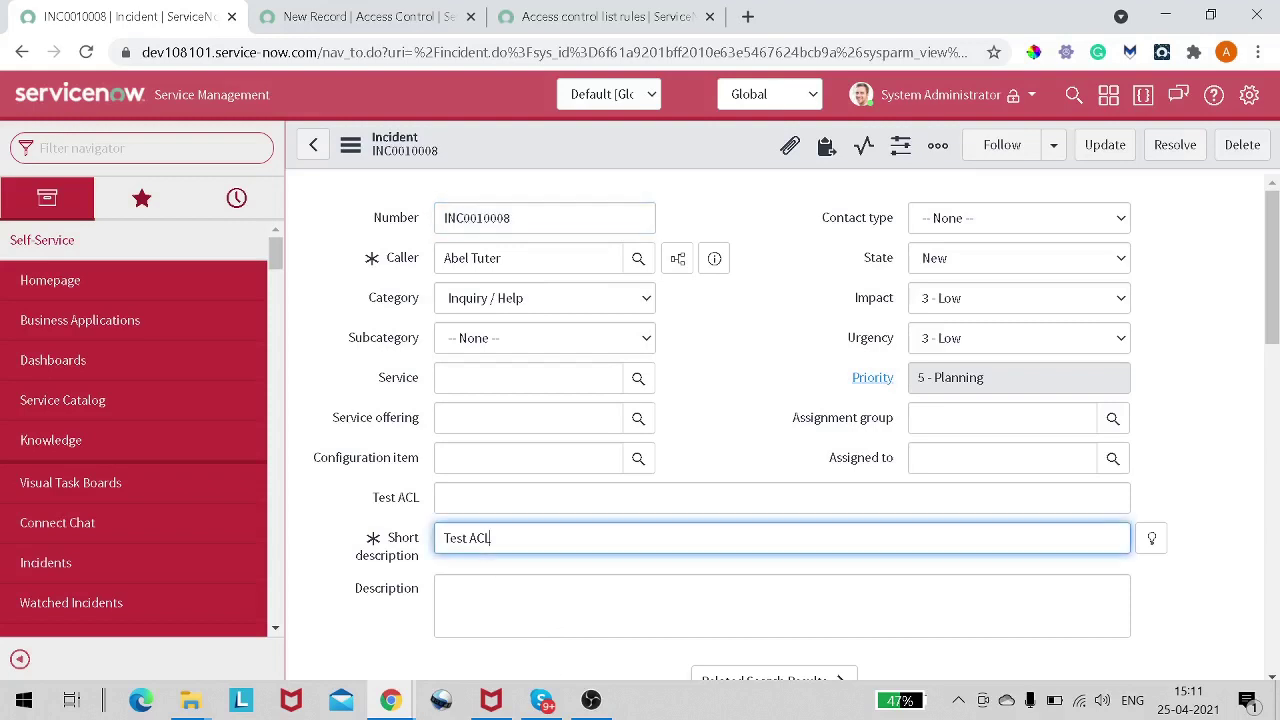
pyautogui.click(150, 148)
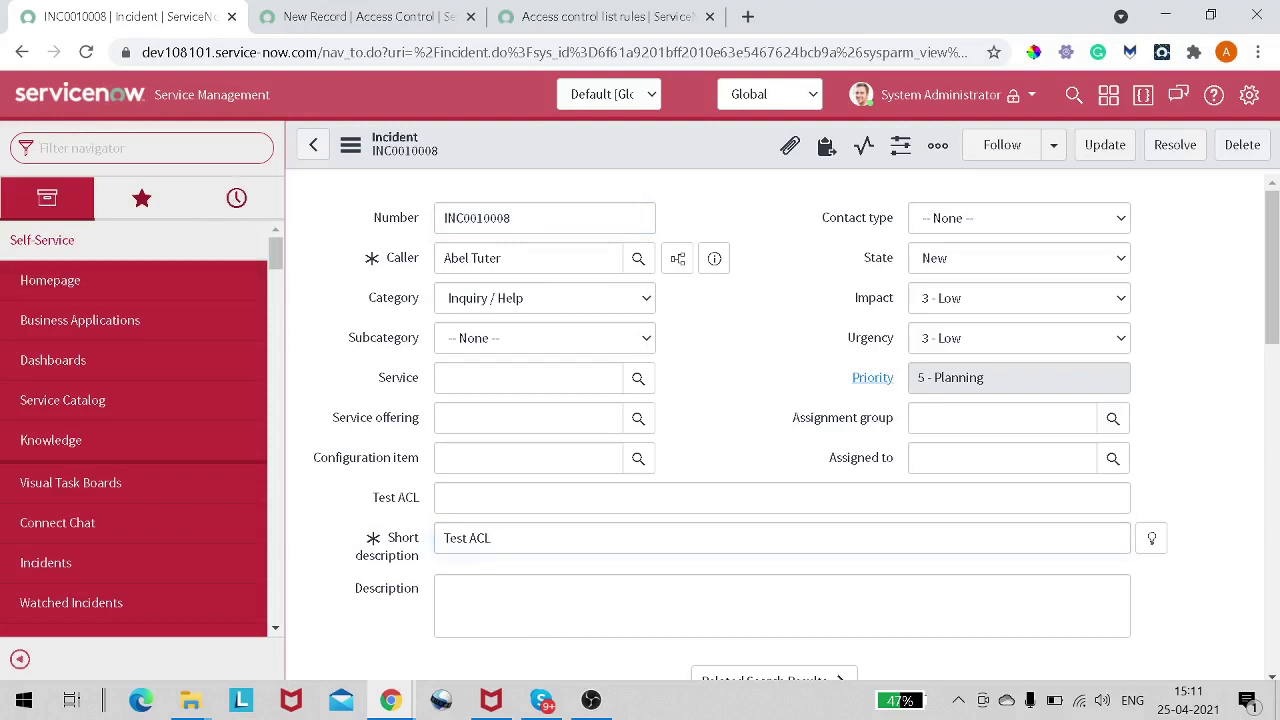
pyautogui.write('roles')
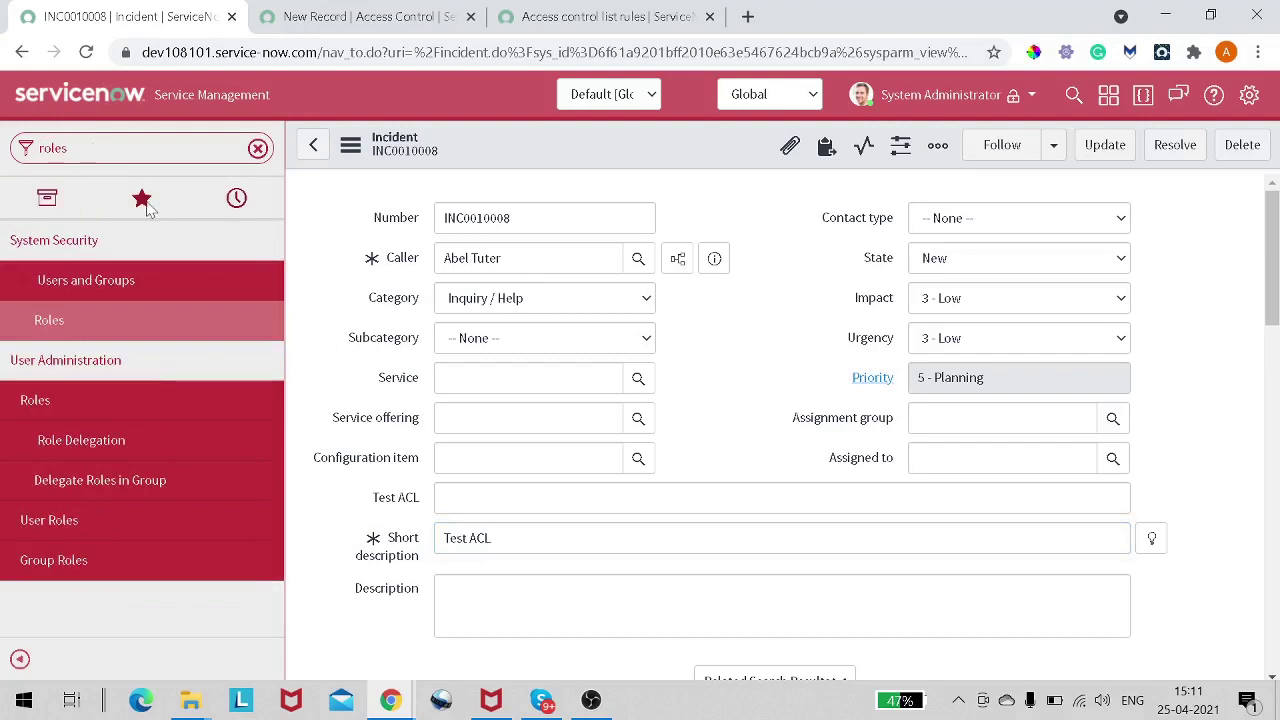
pyautogui.rightClick(89, 516)
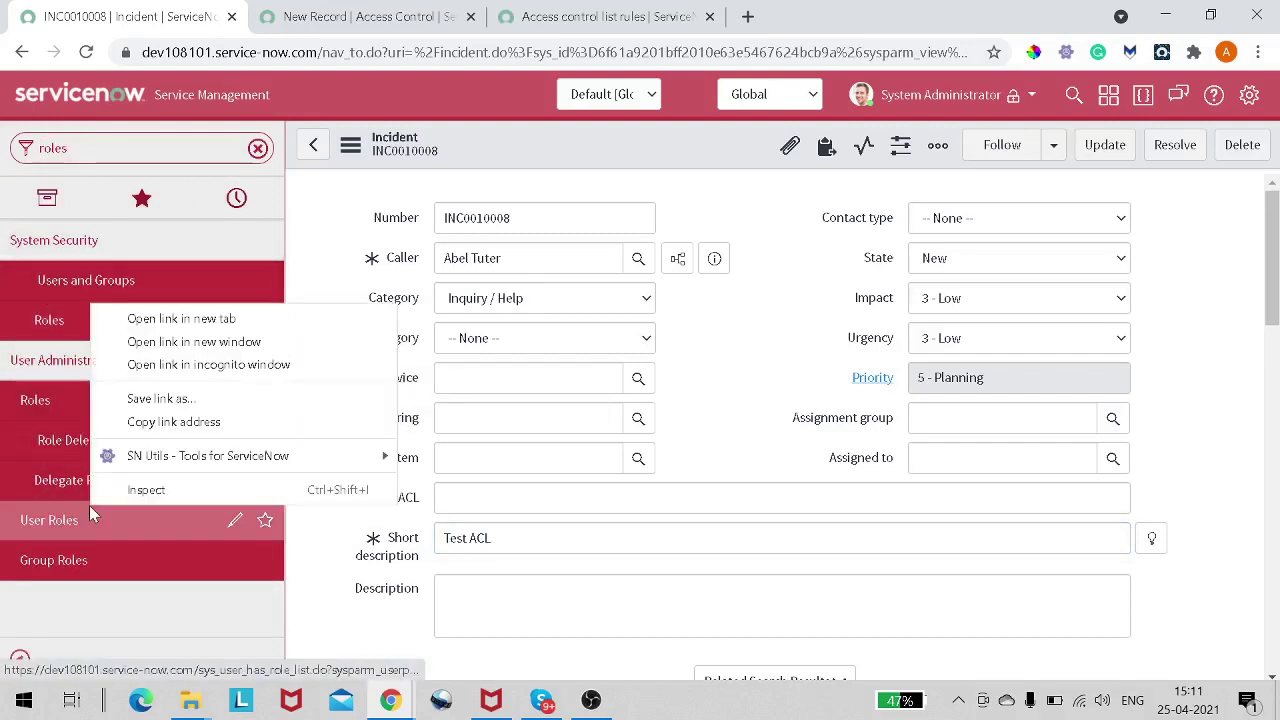
pyautogui.click(45, 398)
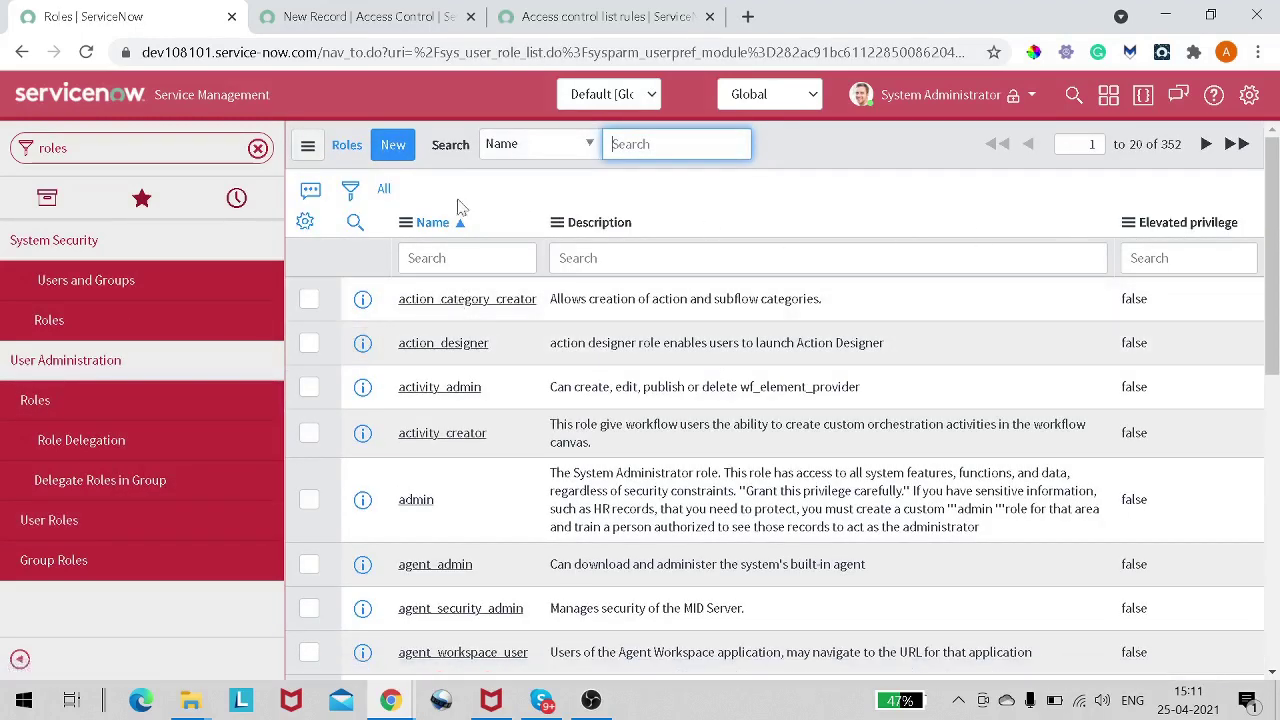
pyautogui.click(433, 250)
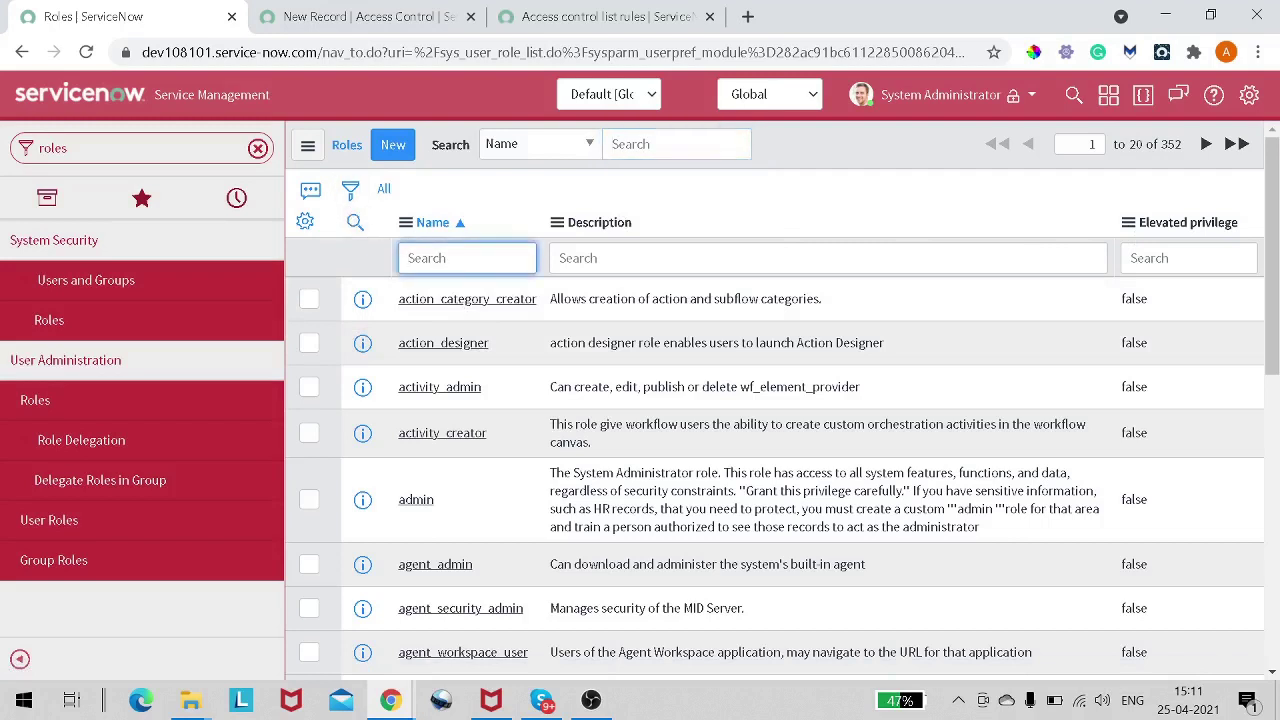
pyautogui.write('demo')
pyautogui.press('Return')
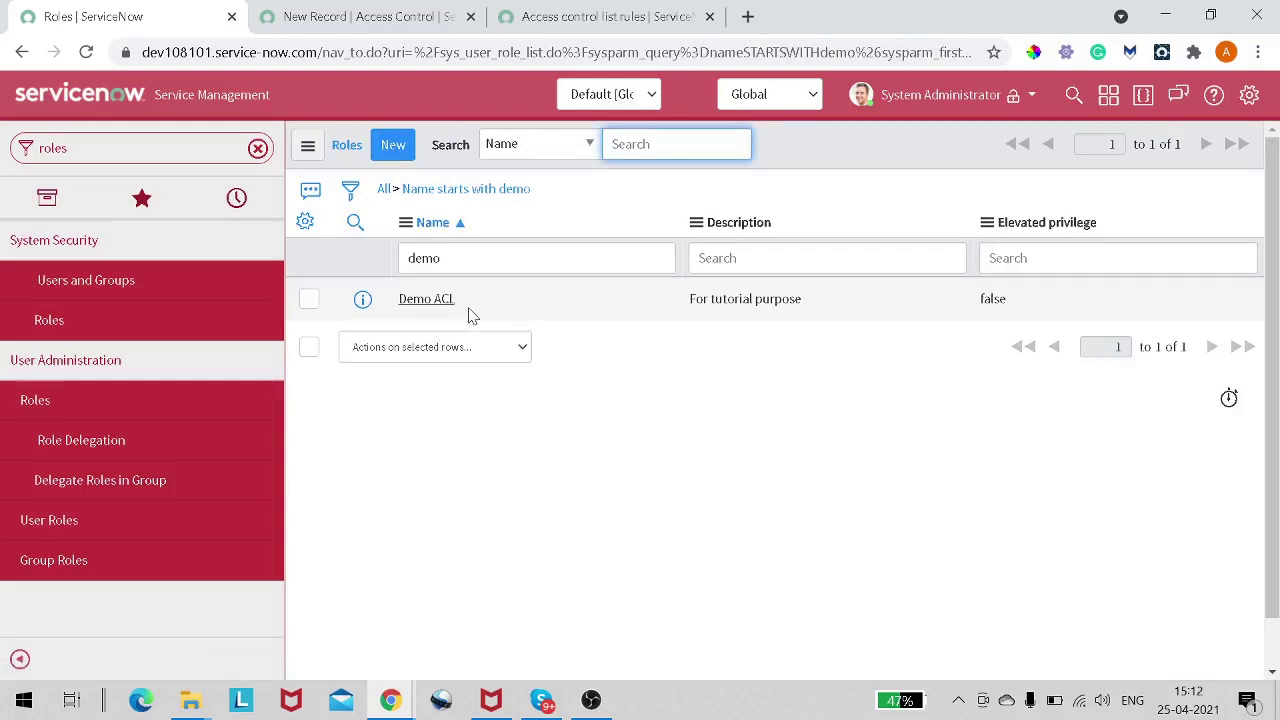
# Return to the new access control record and enter the description "Give privilege to Demo ACL role".
pyautogui.click(395, 33)
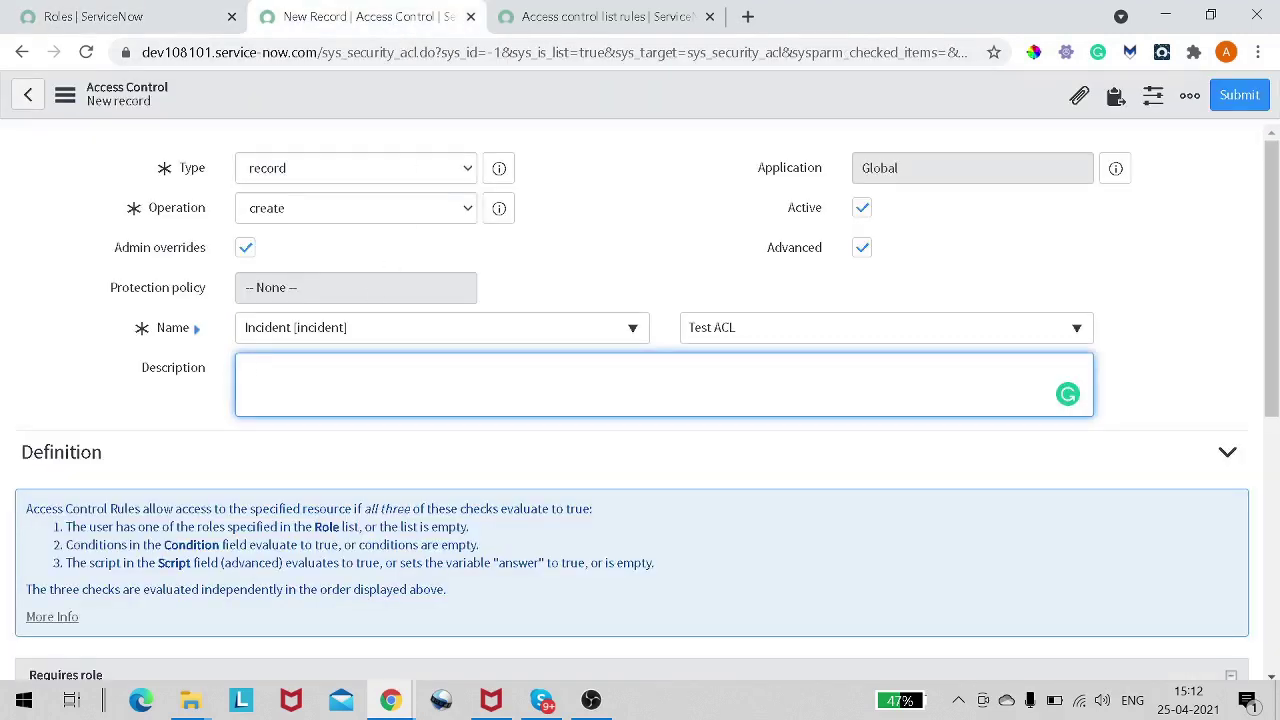
pyautogui.write('Give privilage to Demo ')
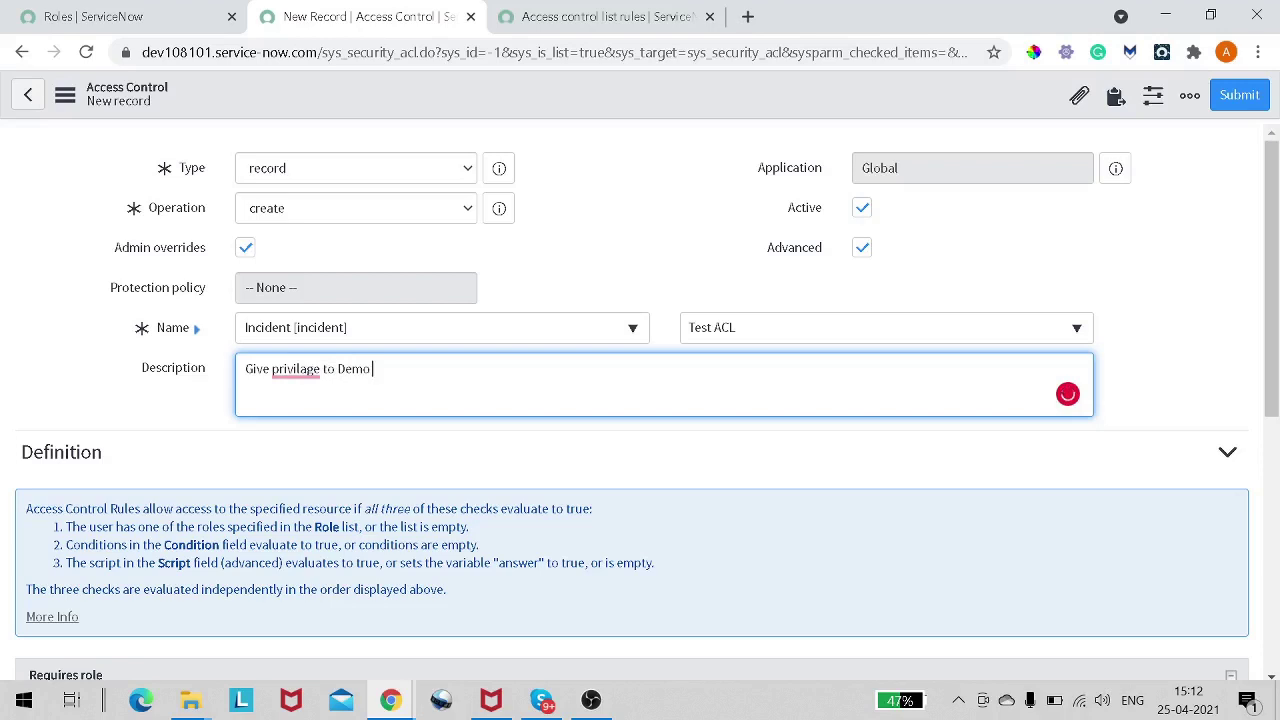
pyautogui.write('ACL role')
pyautogui.rightClick(307, 369)
pyautogui.click(300, 405)
pyautogui.click(300, 405)
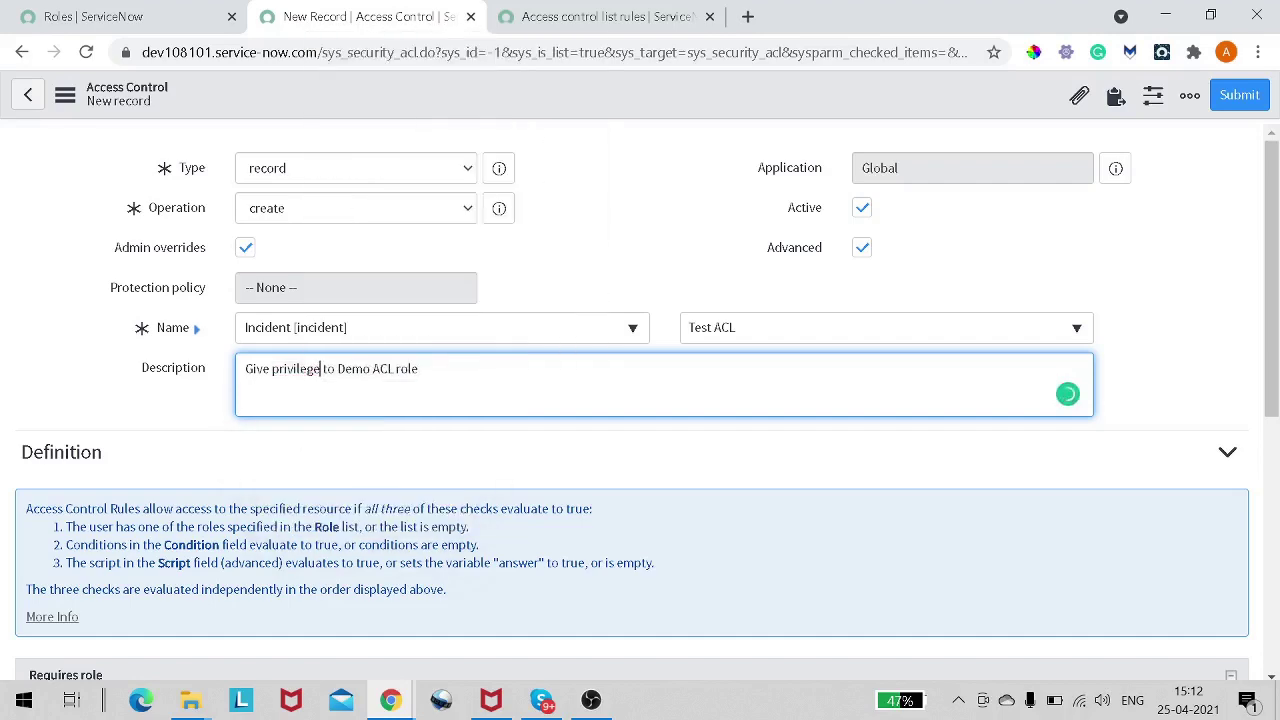
# Read the Definition section's explanation of the three access checks, especially the first one on required roles.
pyautogui.scroll(-3, 294, 411)
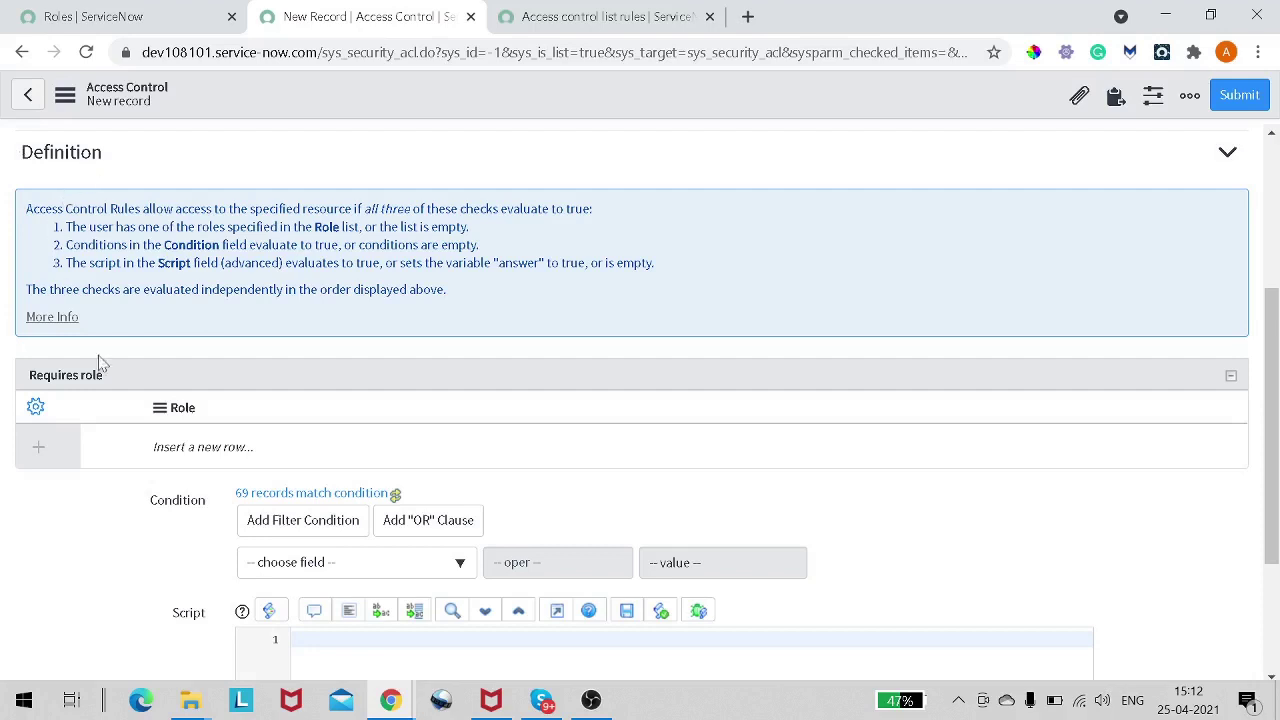
pyautogui.scroll(-1, 205, 420)
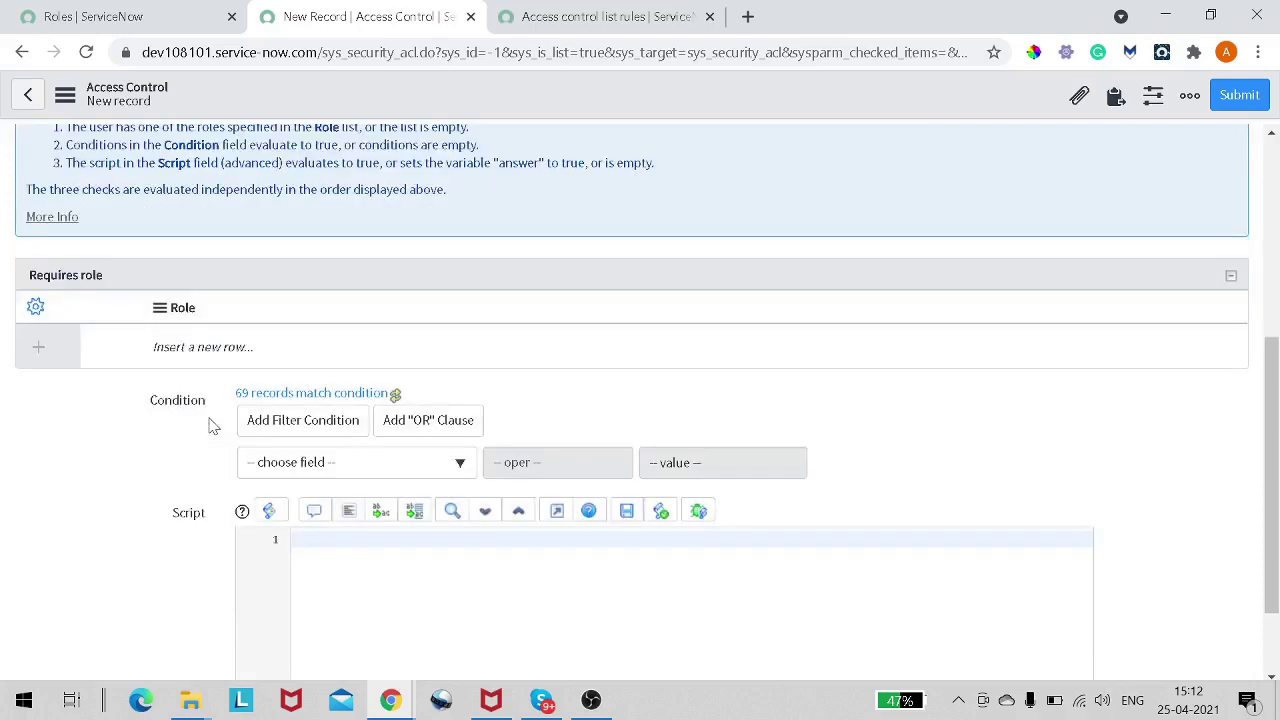
pyautogui.scroll(1, 222, 545)
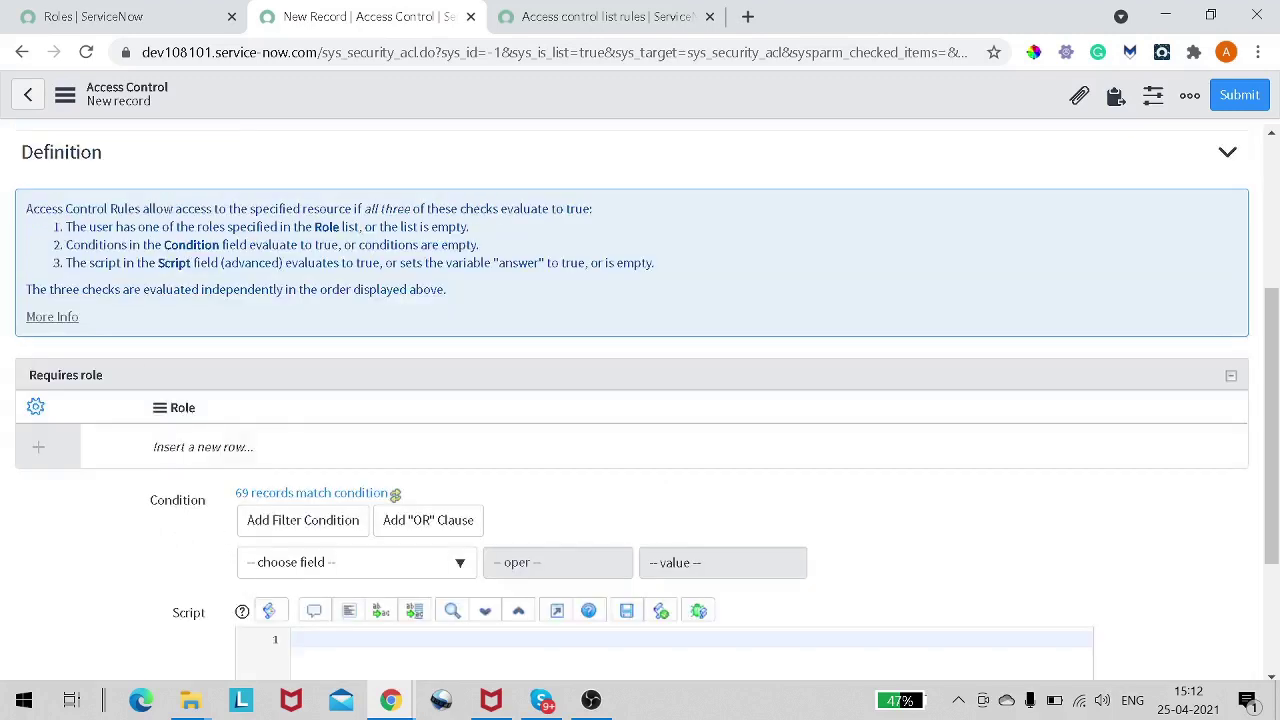
pyautogui.moveTo(52, 208); pyautogui.dragTo(208, 208)
pyautogui.click(208, 208)
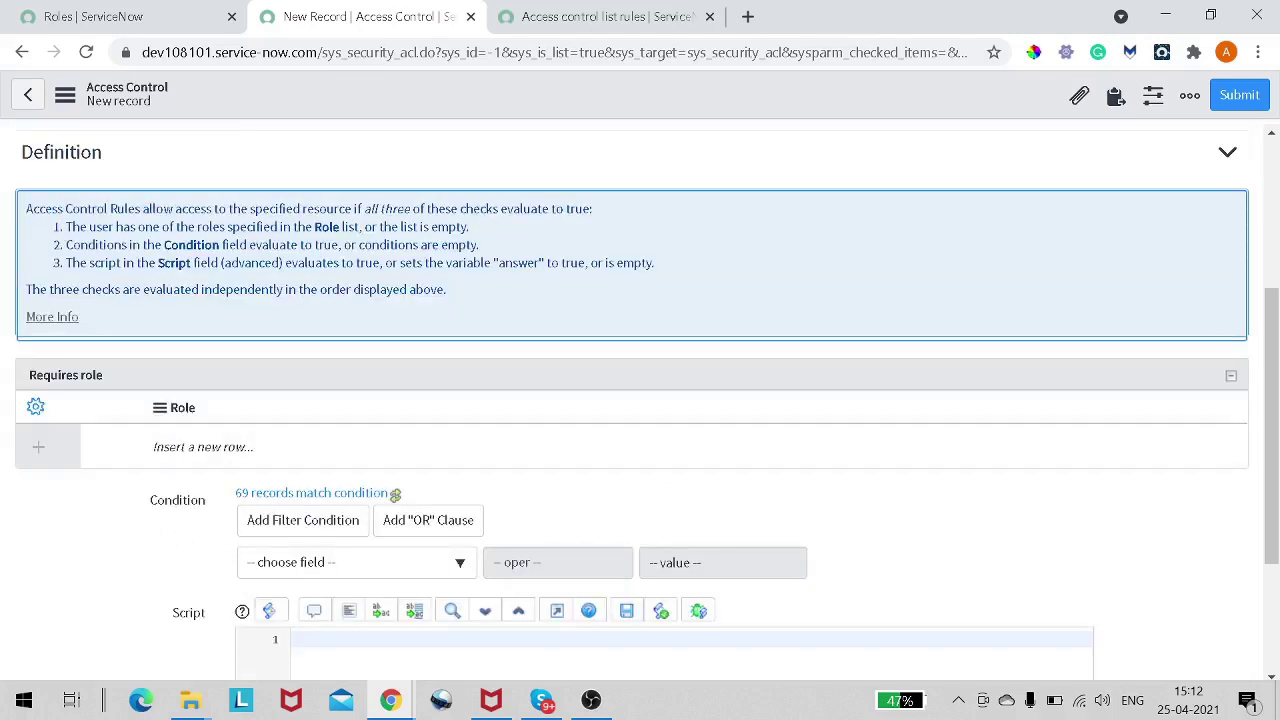
pyautogui.moveTo(354, 208); pyautogui.dragTo(452, 208)
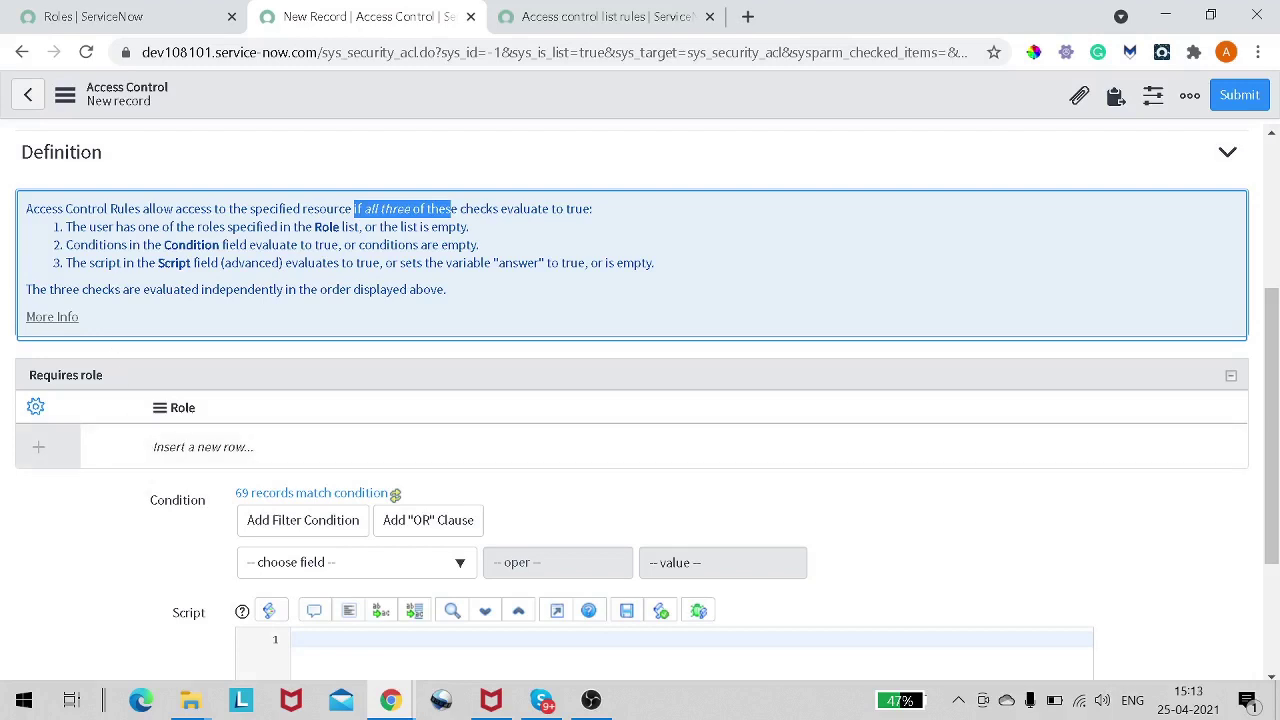
pyautogui.moveTo(66, 226); pyautogui.dragTo(188, 226)
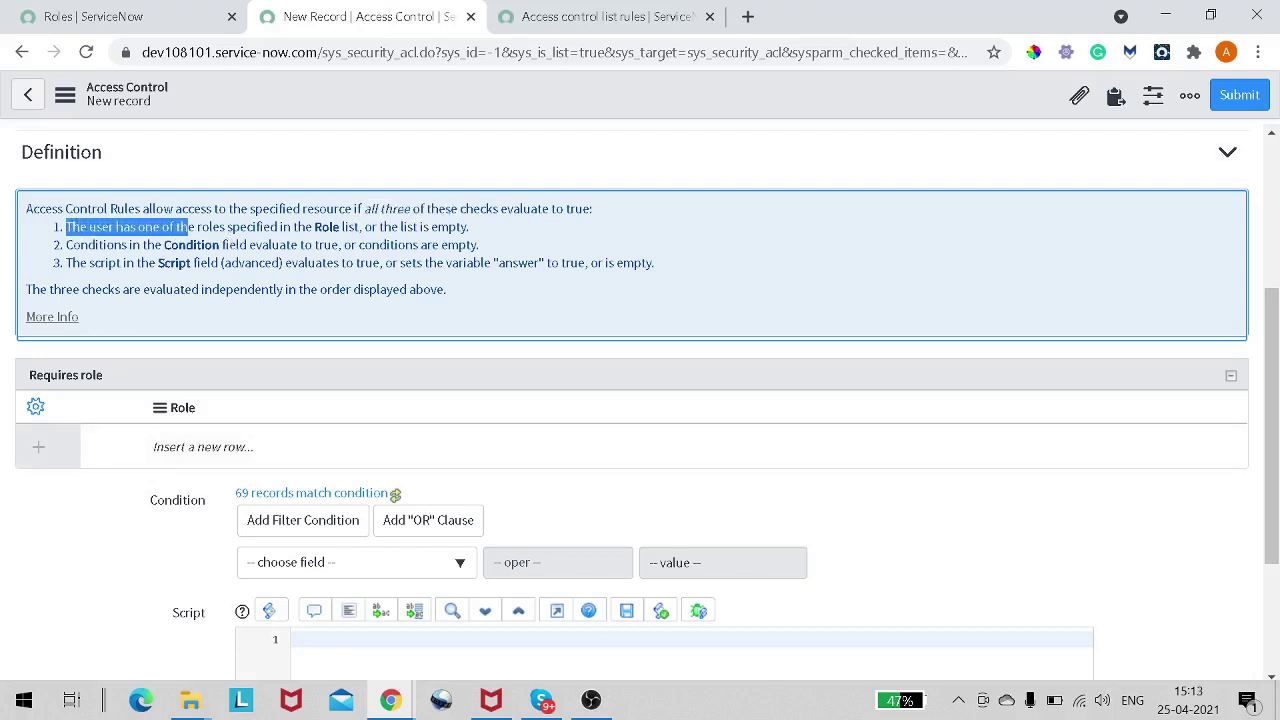
pyautogui.click(154, 346)
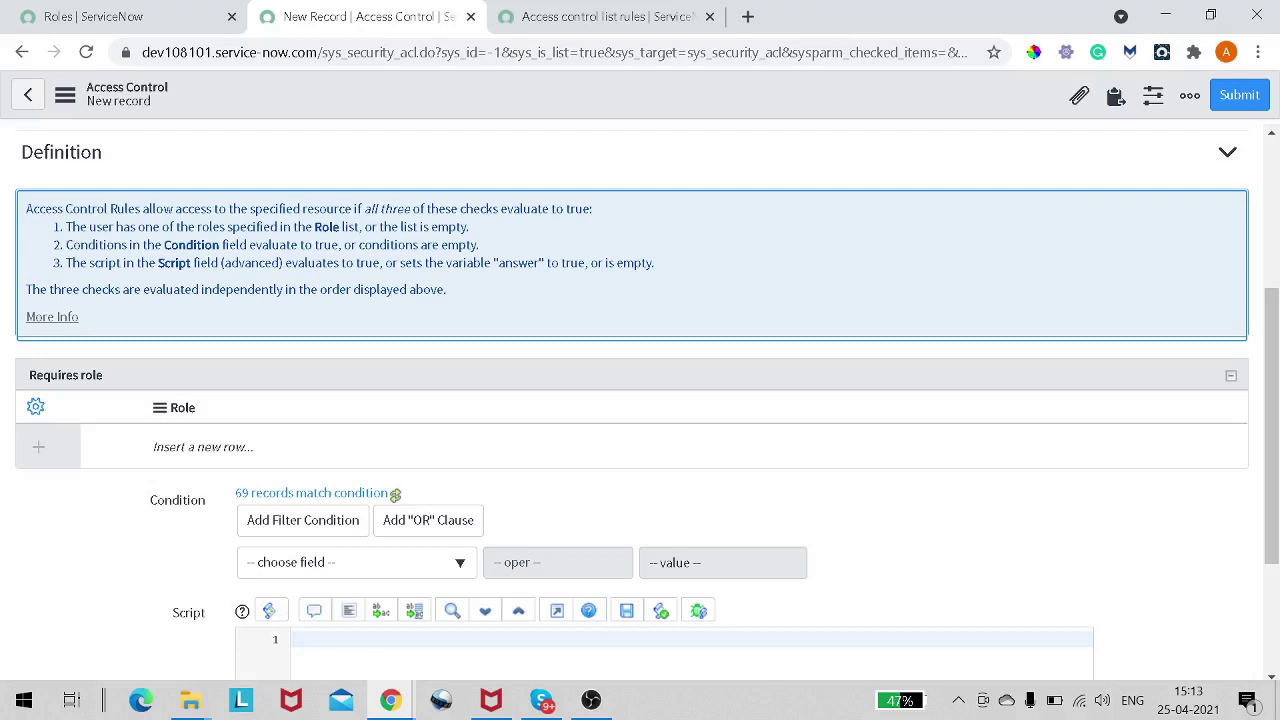
pyautogui.moveTo(88, 226); pyautogui.dragTo(456, 226)
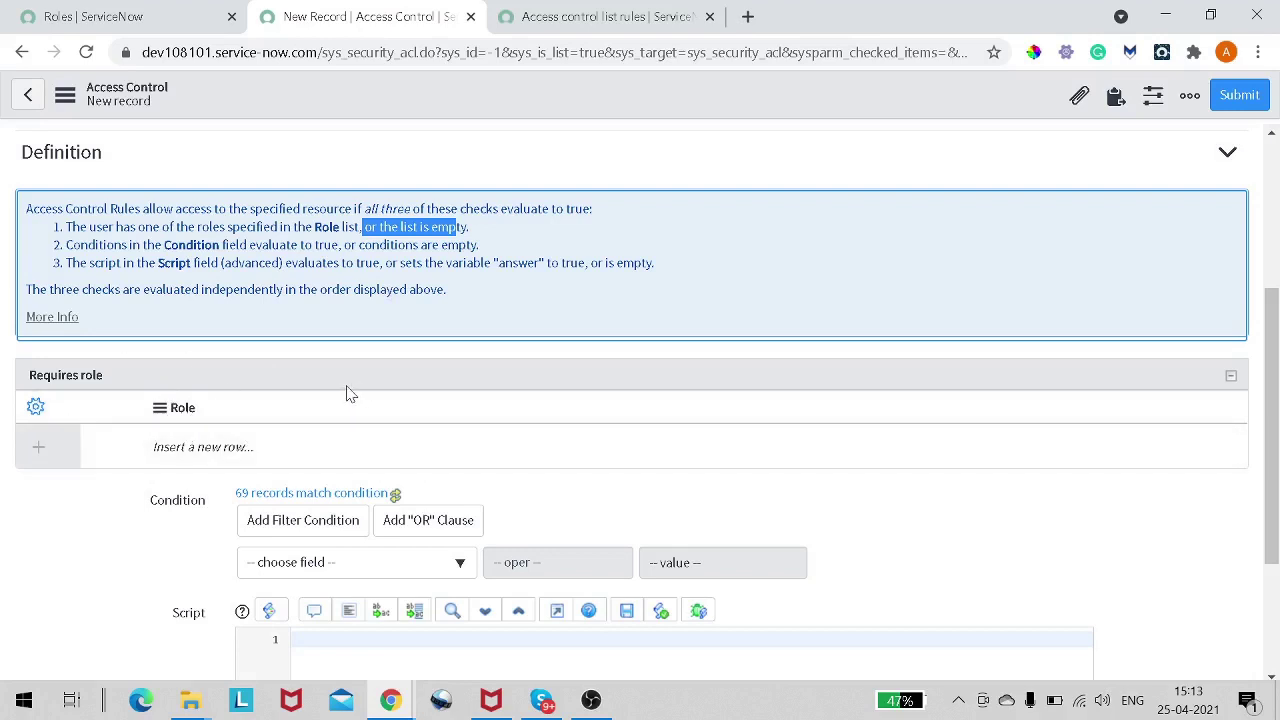
# Add the Demo ACL role to the access control's required roles.
pyautogui.click(325, 458)
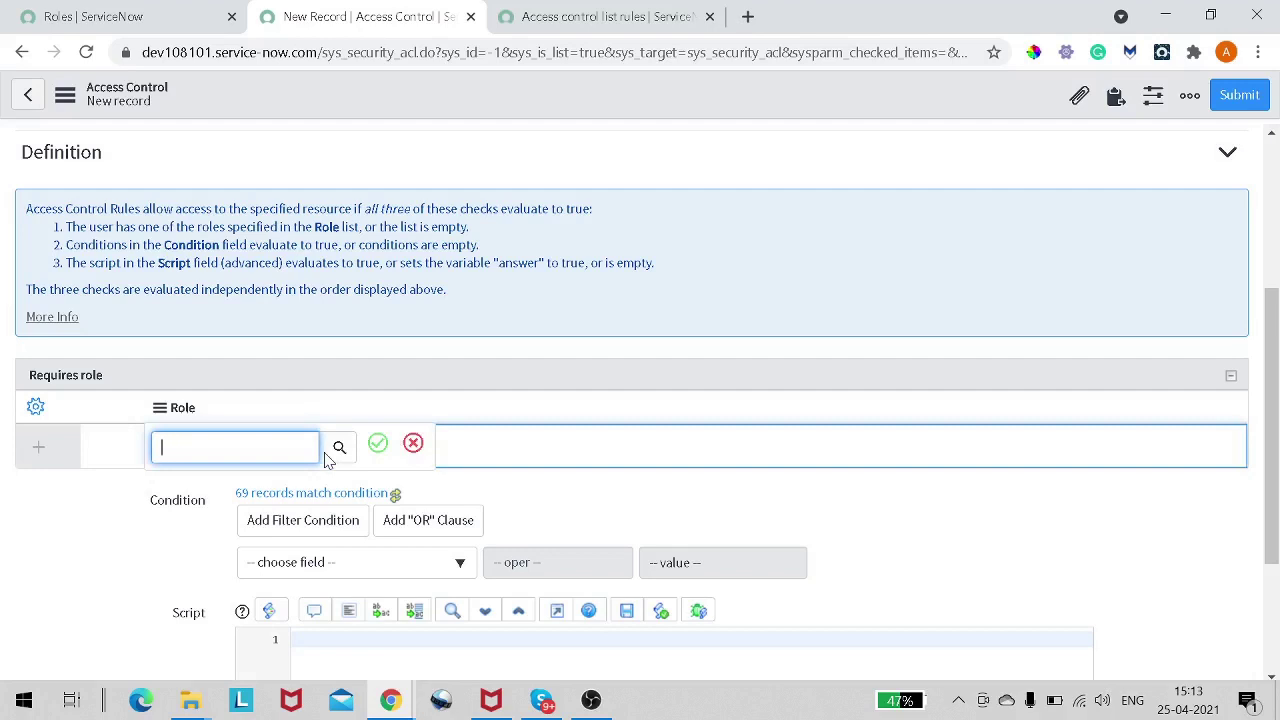
pyautogui.write('demo')
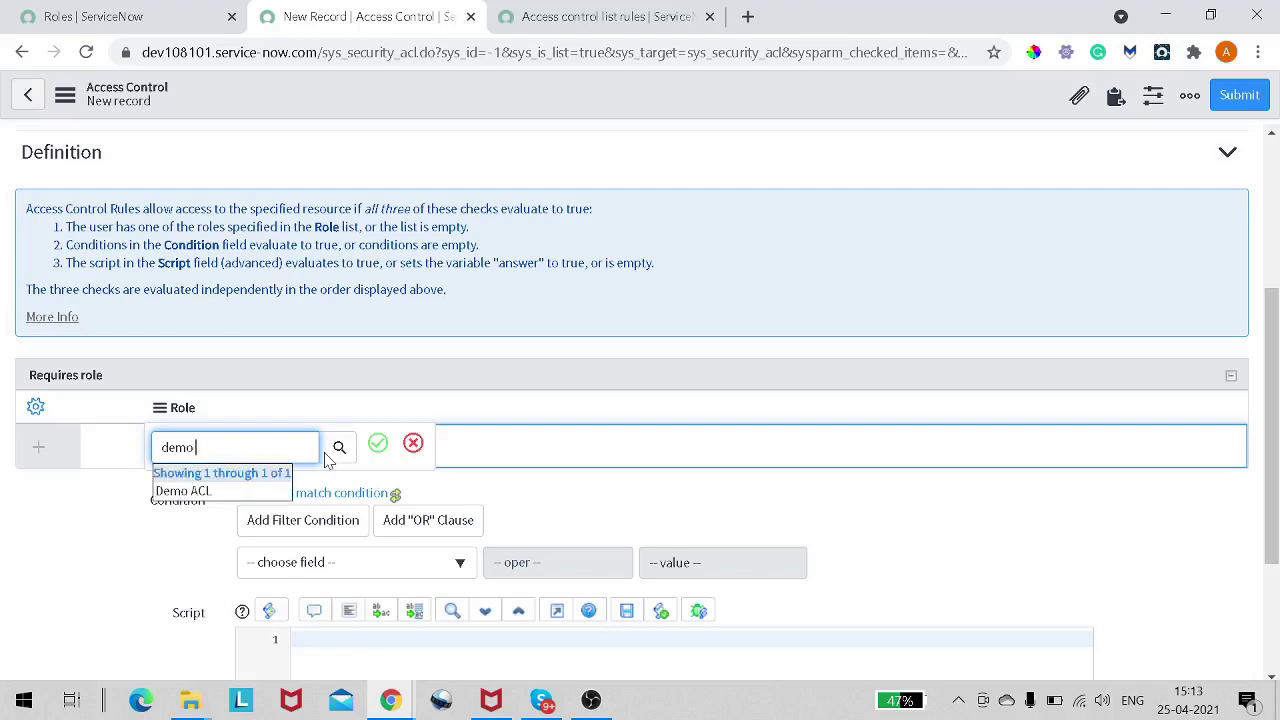
pyautogui.click(271, 489)
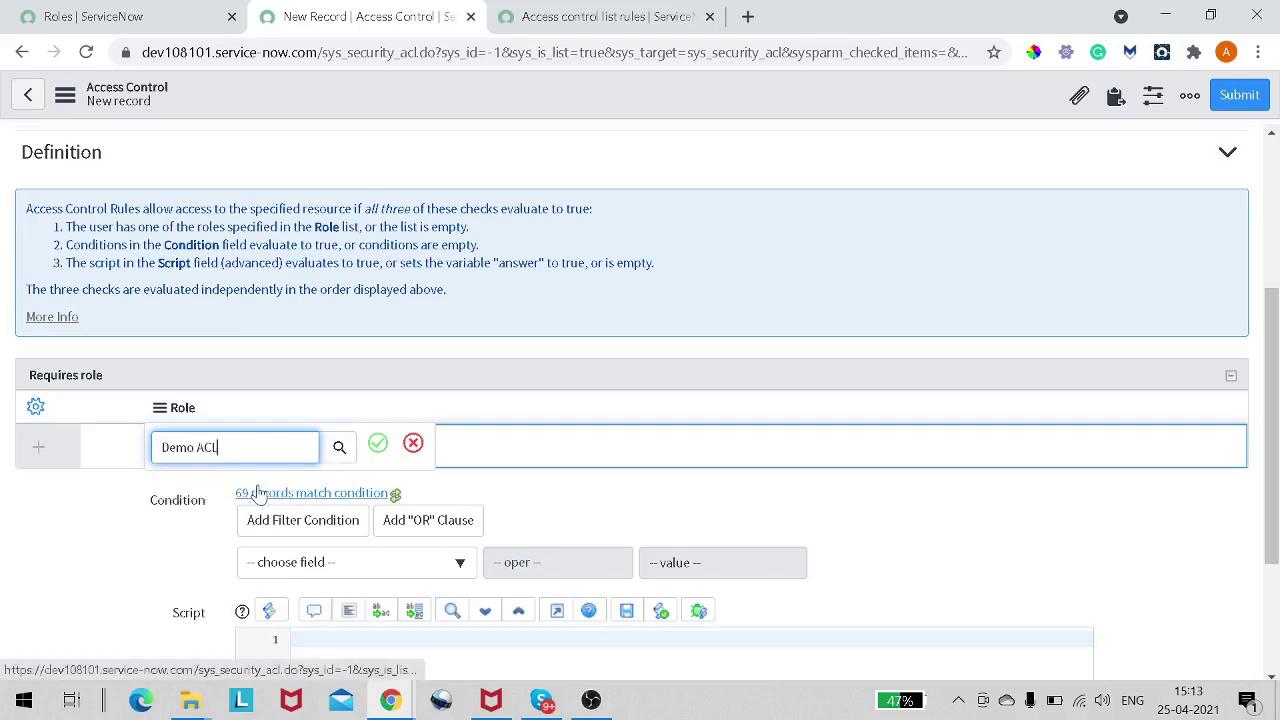
pyautogui.click(376, 443)
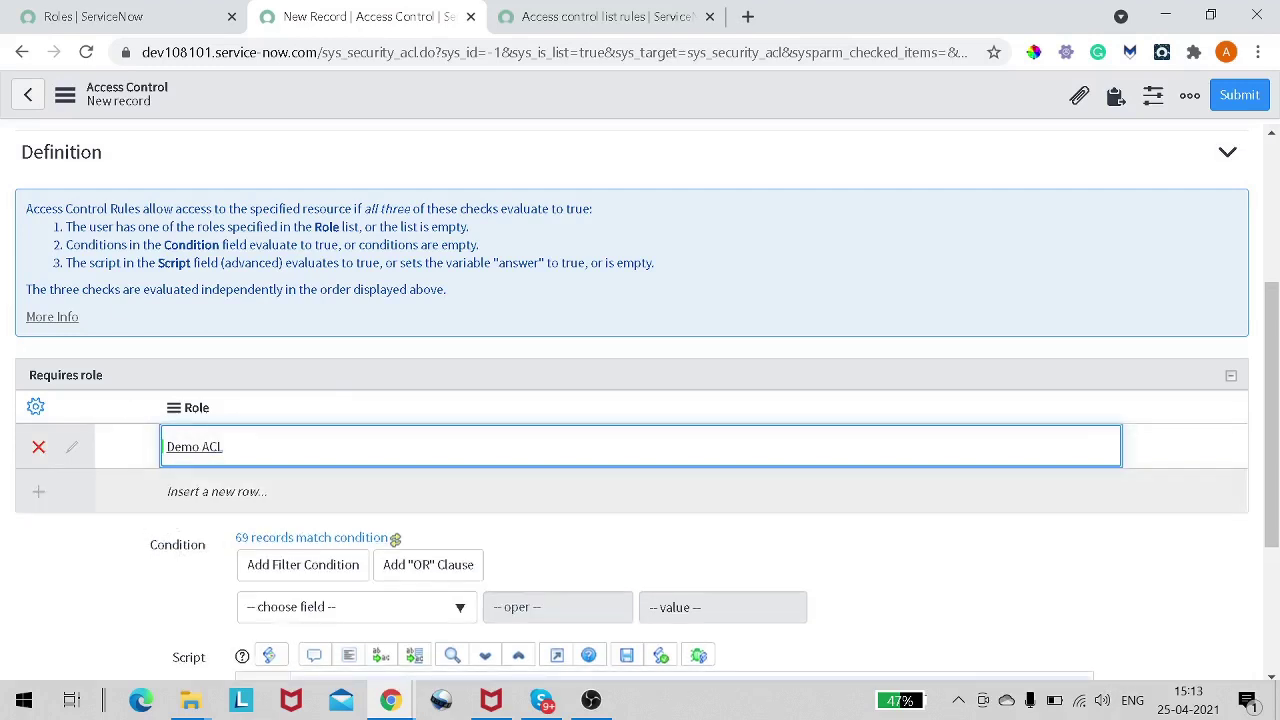
# Examine the condition and script checks in the explanation against the rule's Condition and Script fields.
pyautogui.moveTo(104, 245); pyautogui.dragTo(130, 245)
pyautogui.click(118, 245)
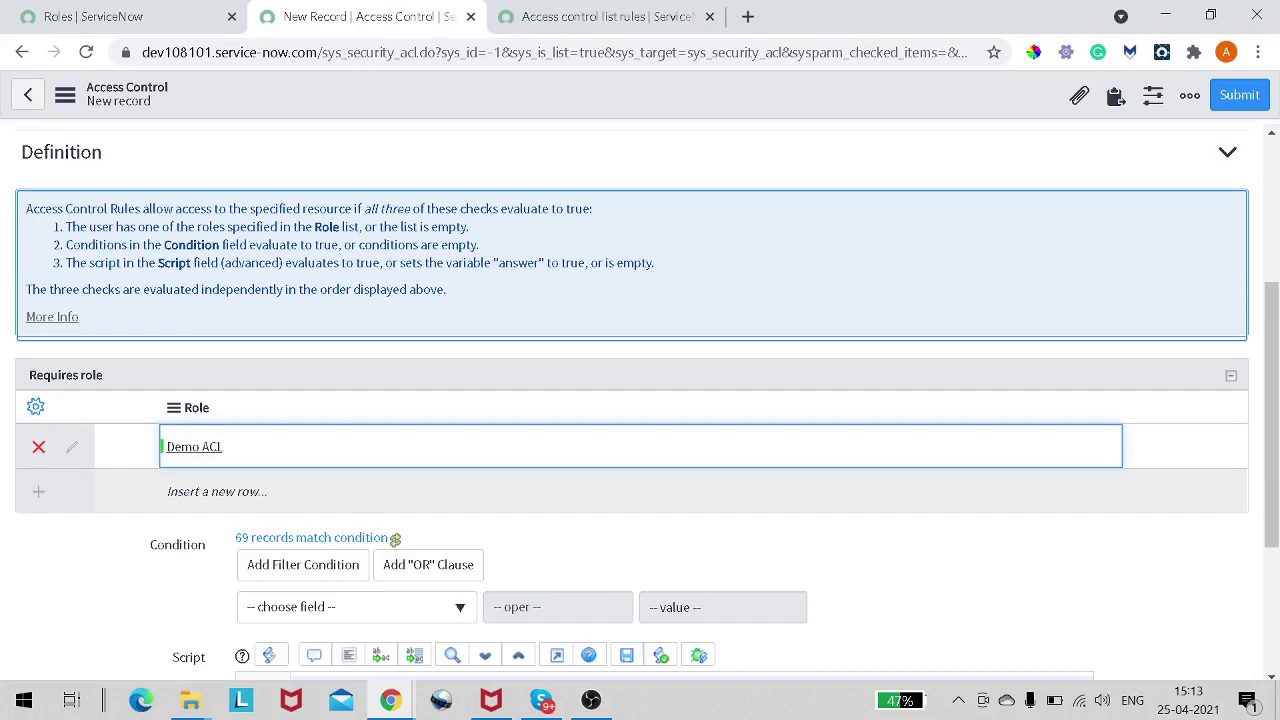
pyautogui.scroll(-1, 251, 528)
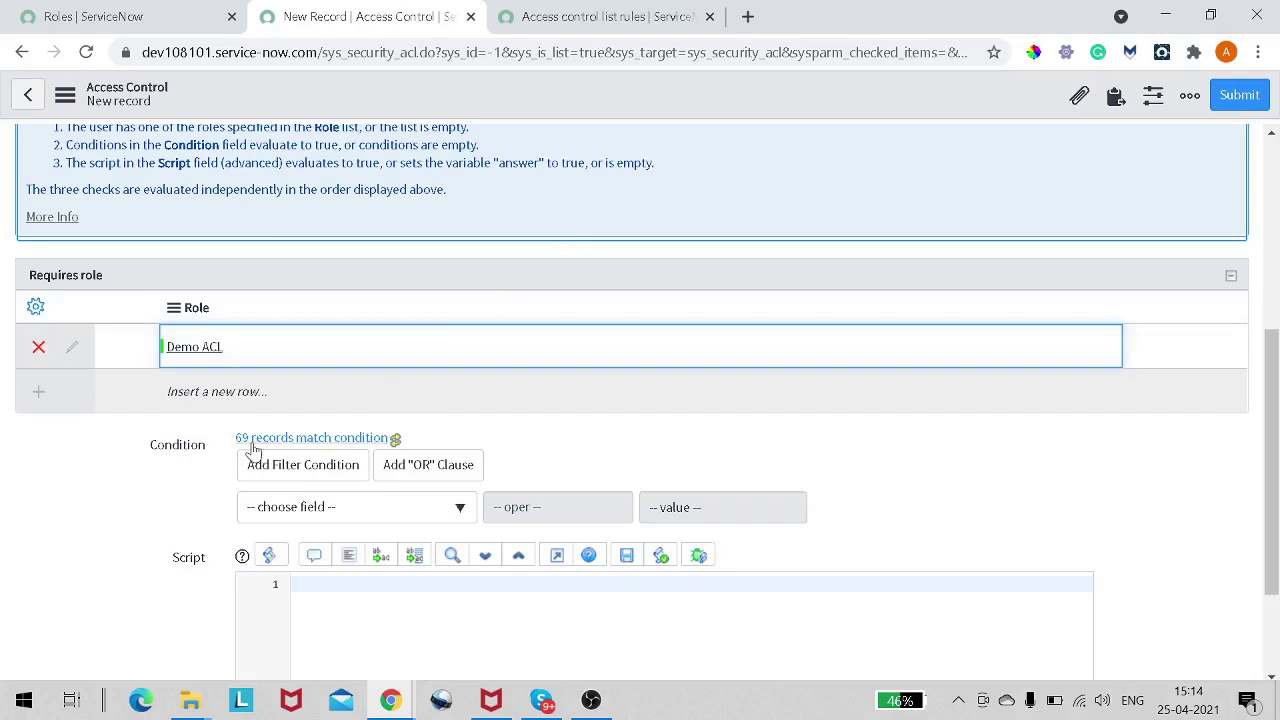
pyautogui.scroll(-2, 300, 470)
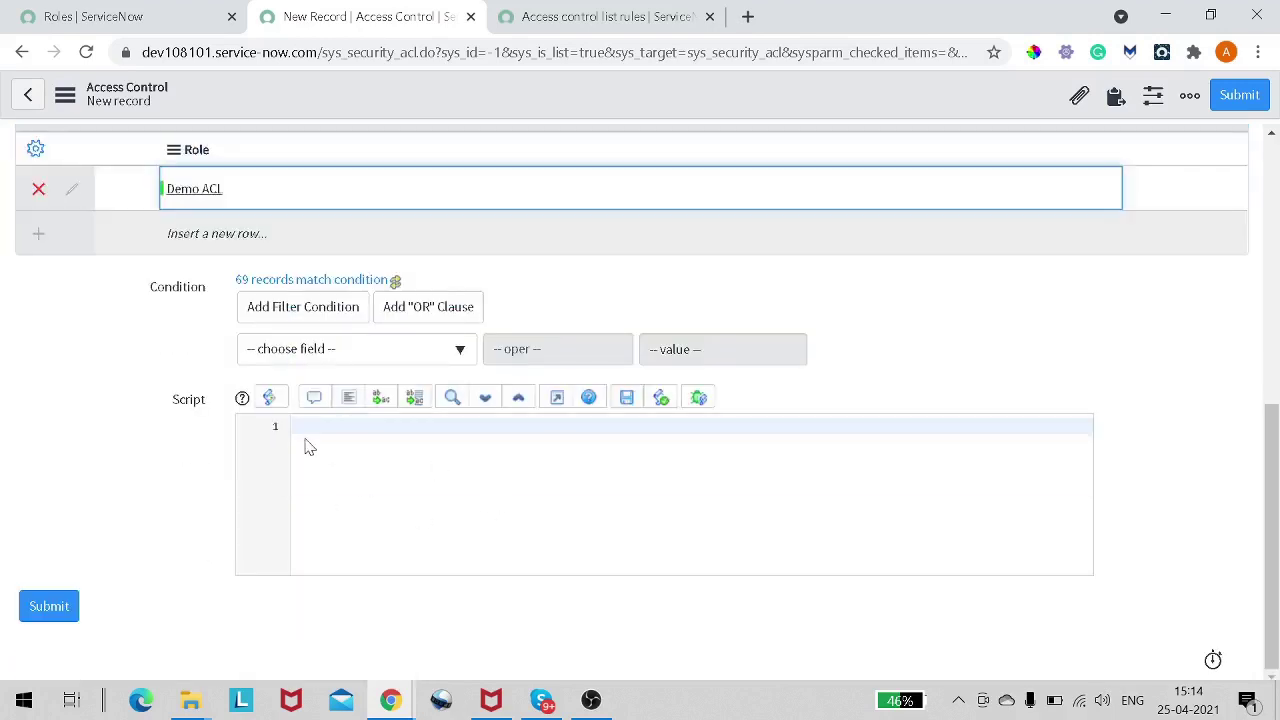
pyautogui.click(309, 447)
pyautogui.scroll(2, 320, 441)
pyautogui.scroll(2, 320, 441)
pyautogui.scroll(-4, 320, 441)
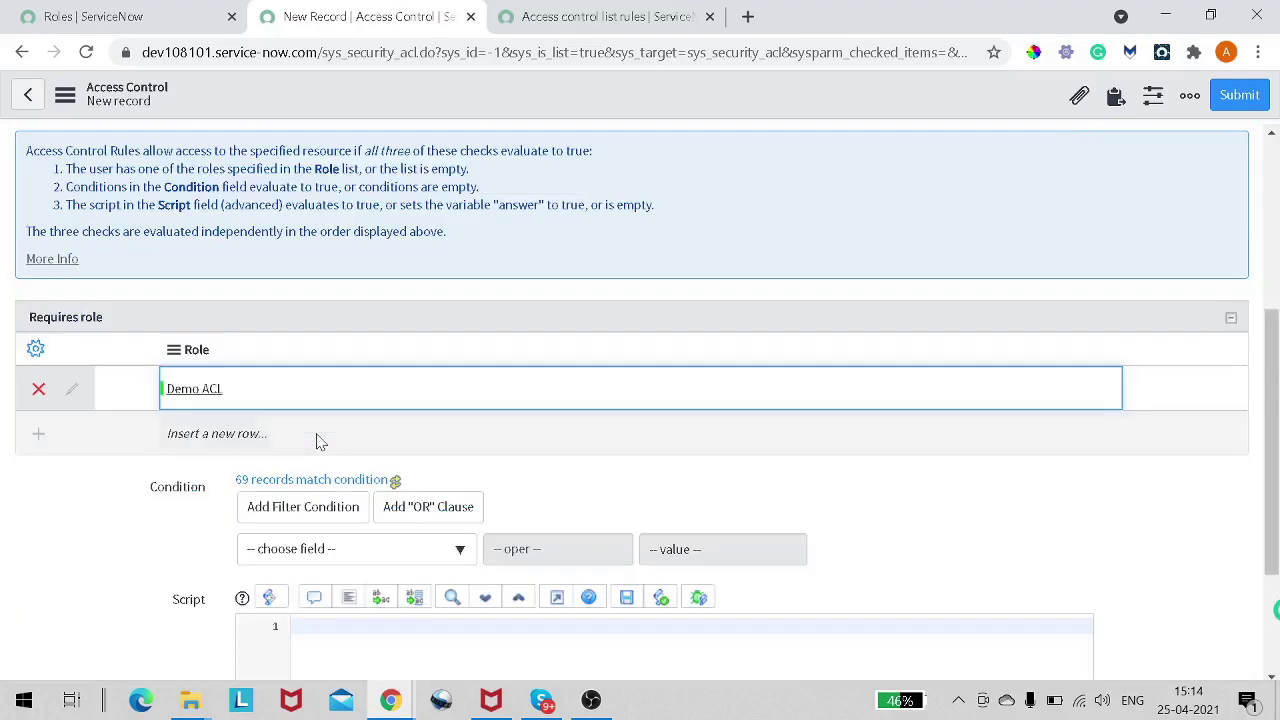
pyautogui.scroll(4, 340, 414)
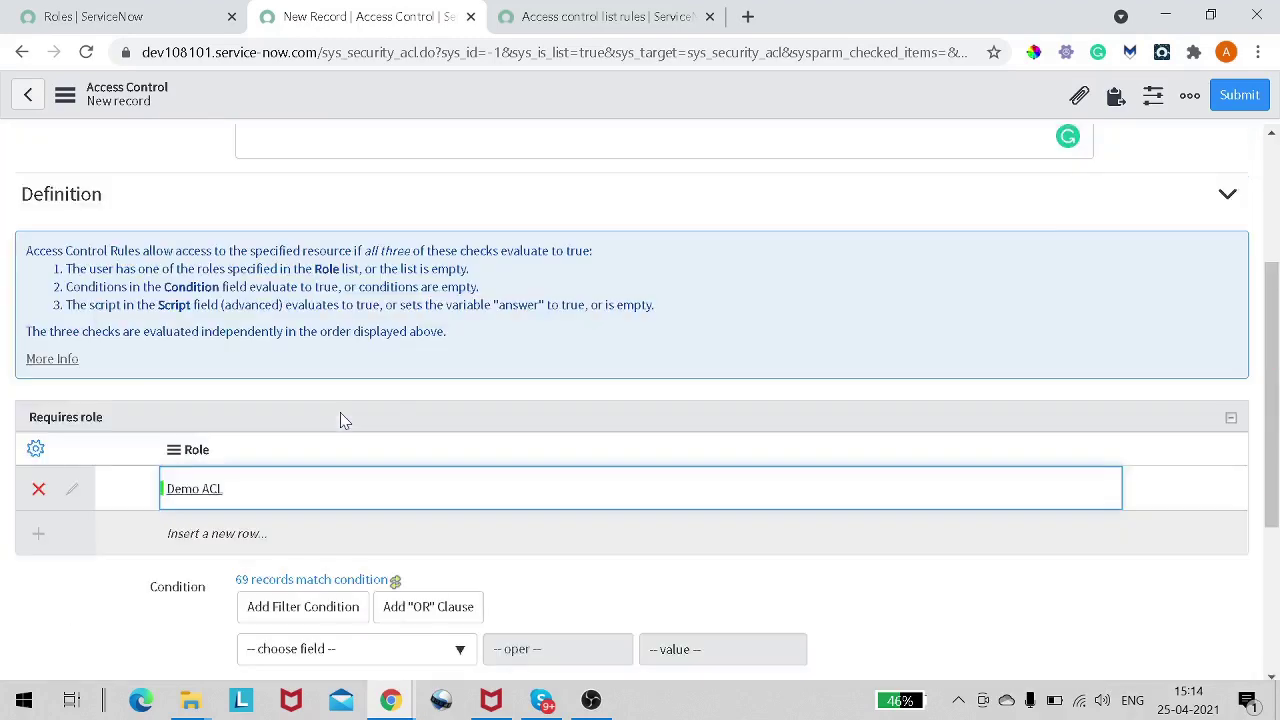
pyautogui.rightClick(495, 91)
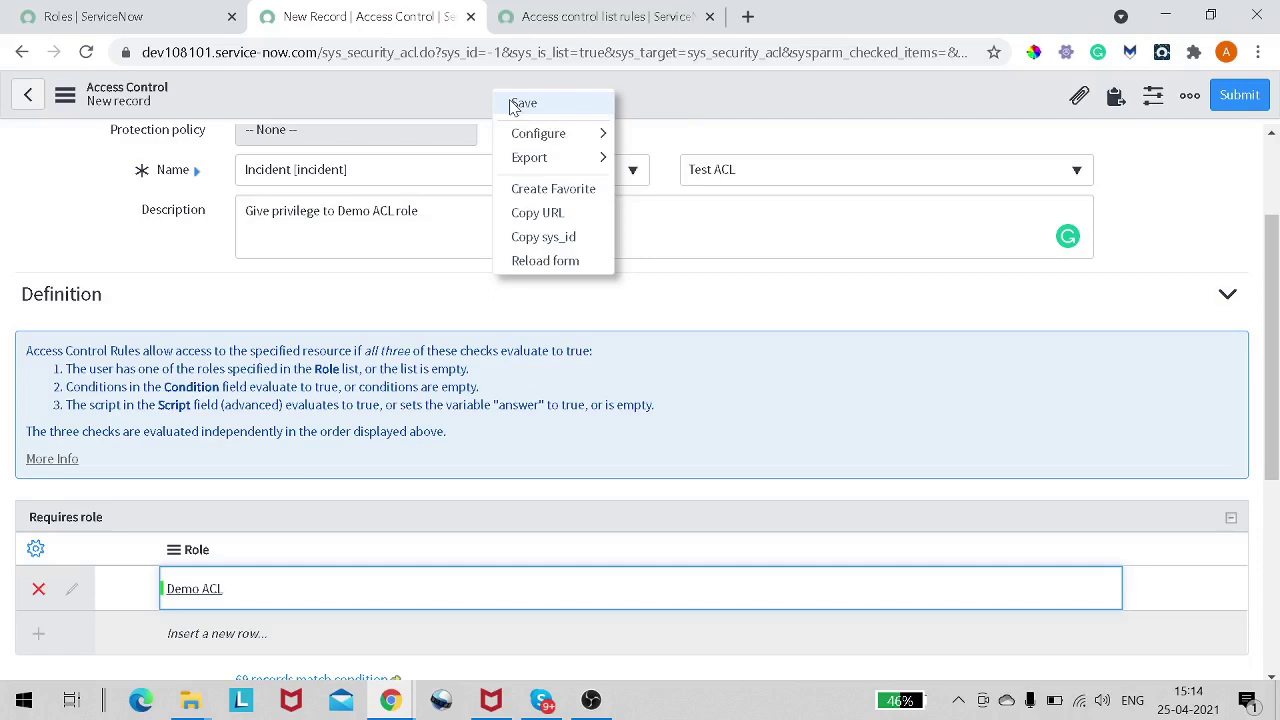
pyautogui.click(514, 105)
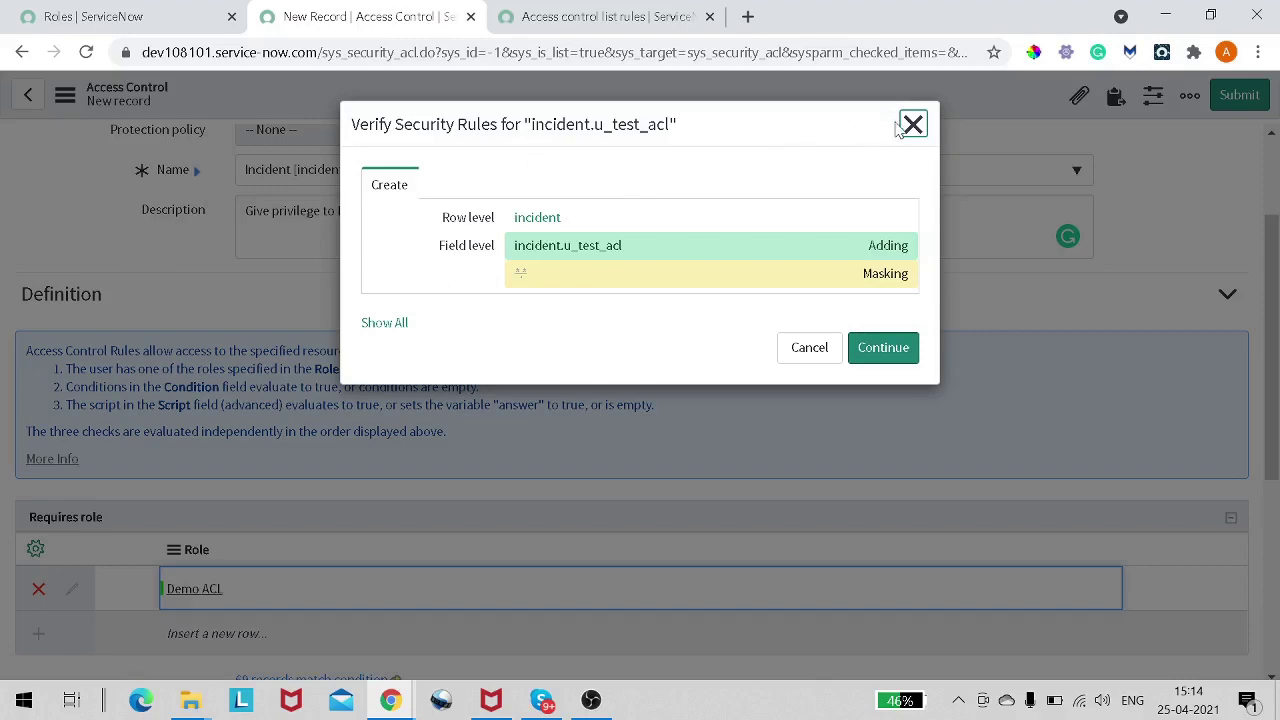
pyautogui.click(811, 346)
# Set the access control rule's operation to write.
pyautogui.scroll(2, 640, 306)
pyautogui.click(313, 207)
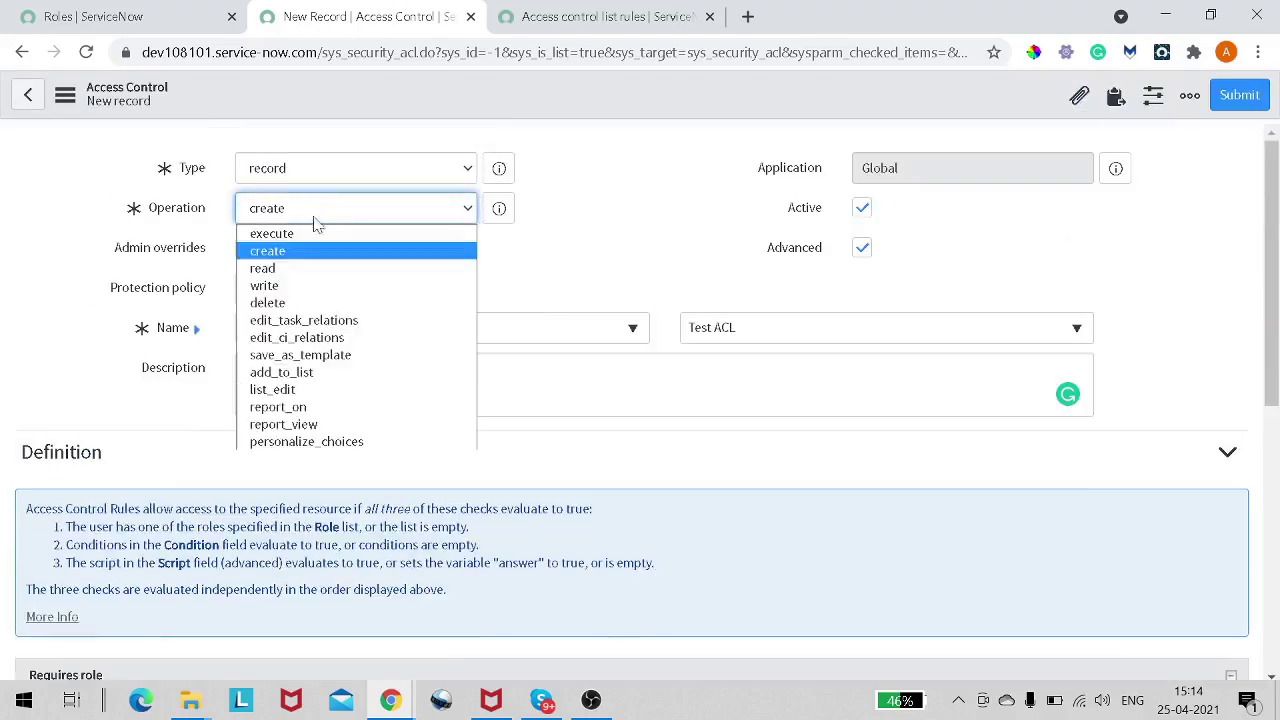
pyautogui.click(313, 284)
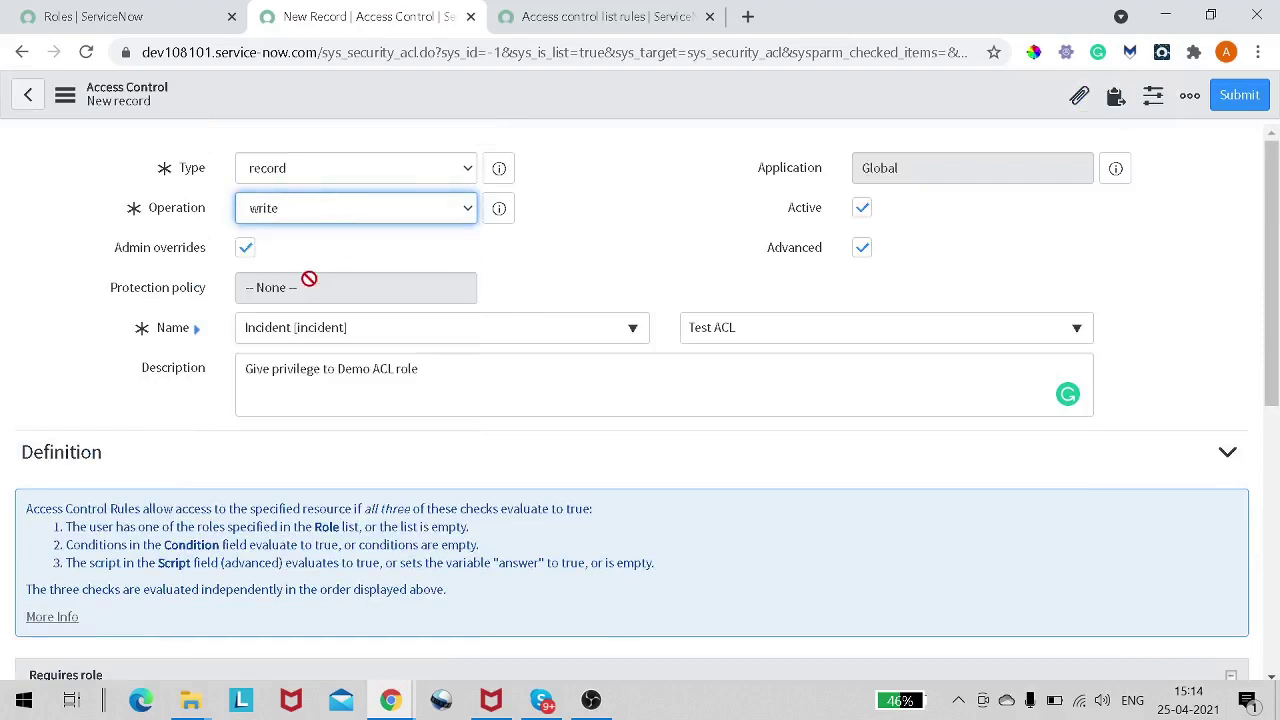
# Save the access control rule, accept the security rules verification for incident.u_test_acl, and review the saved record.
pyautogui.rightClick(591, 95)
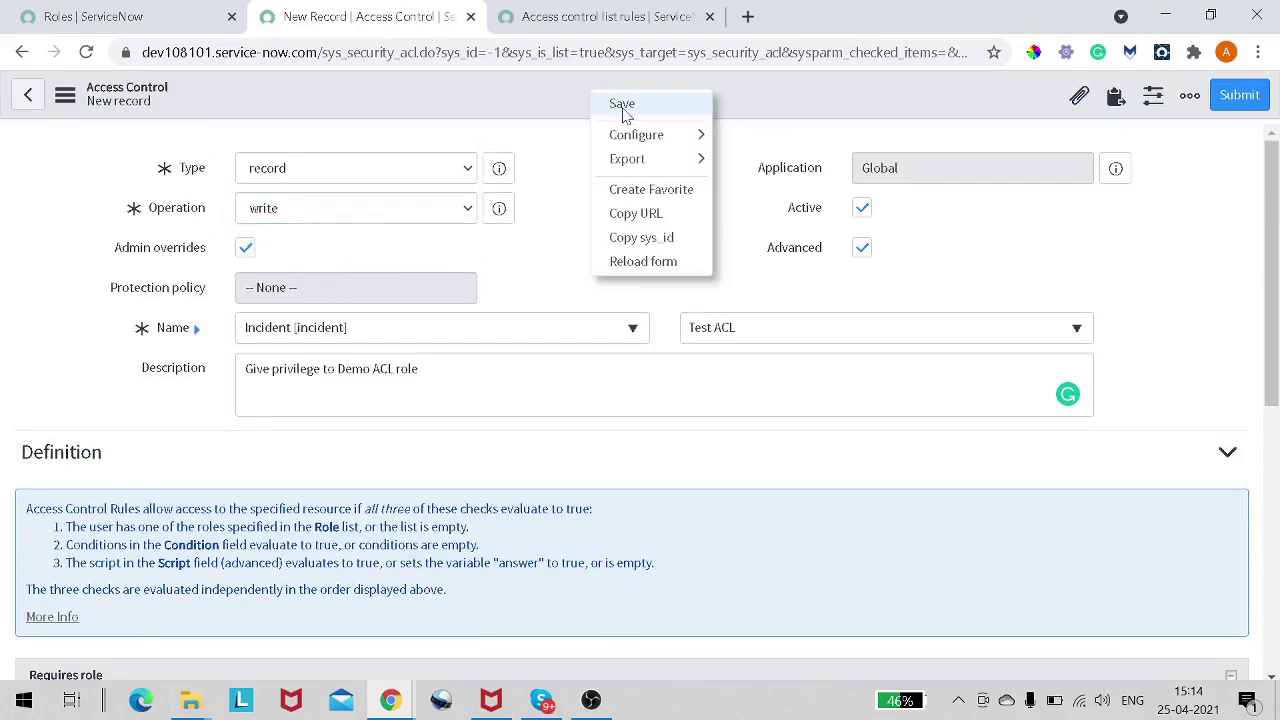
pyautogui.click(622, 108)
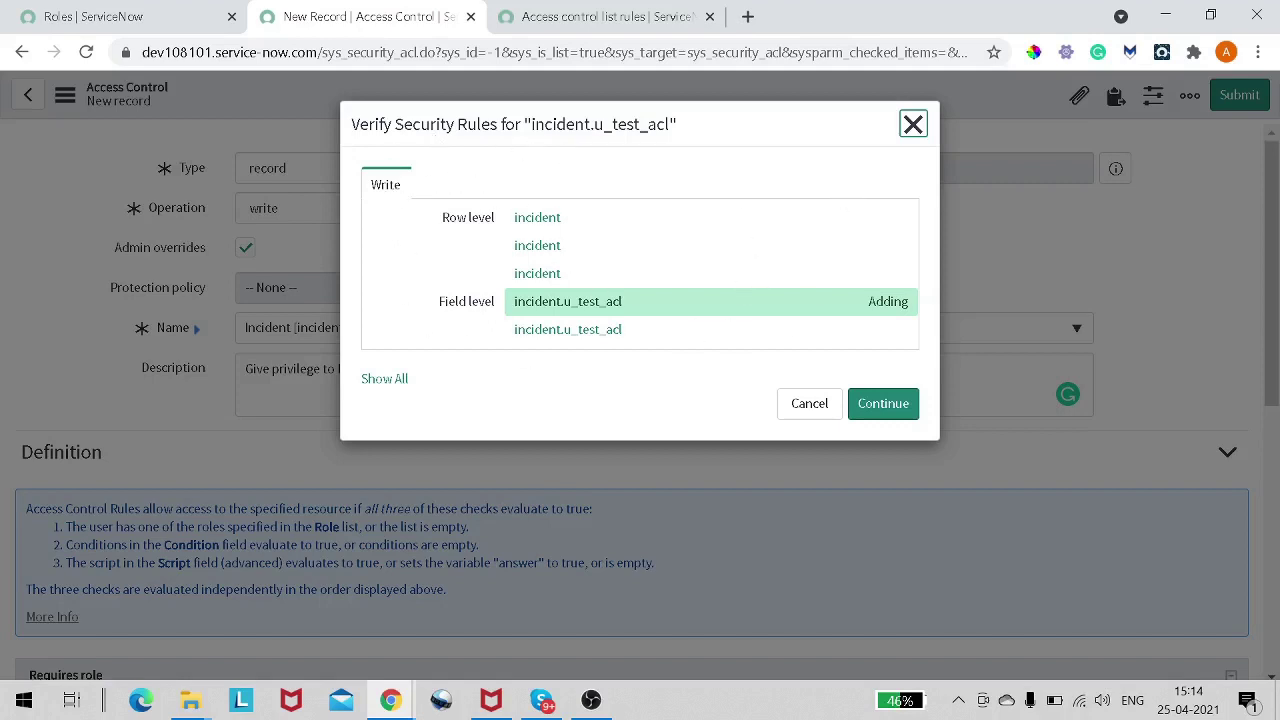
pyautogui.moveTo(378, 124); pyautogui.dragTo(576, 124)
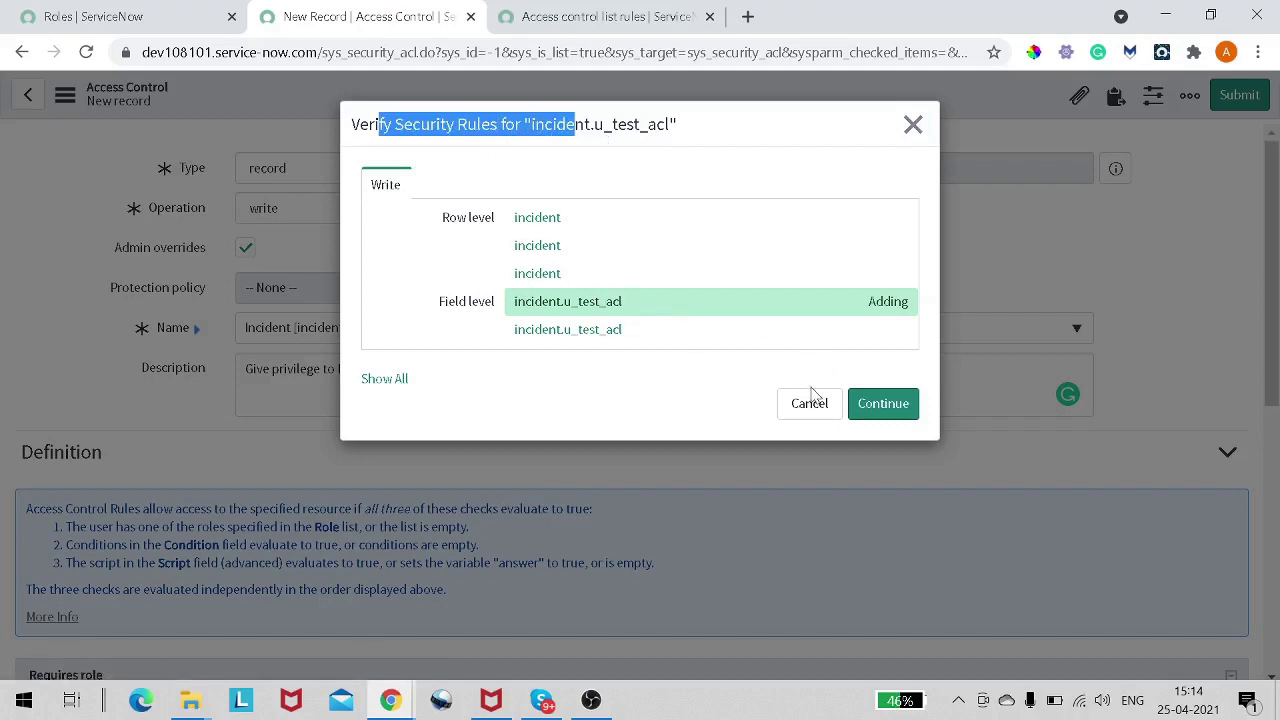
pyautogui.click(881, 404)
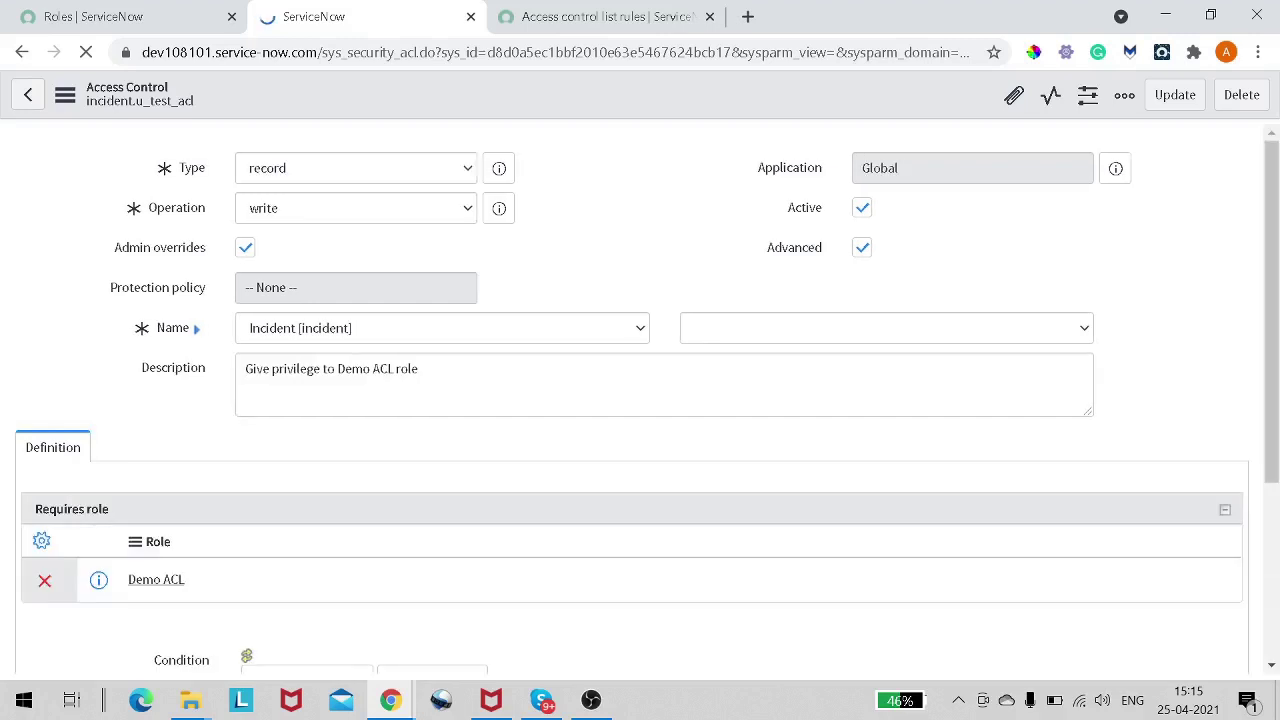
pyautogui.scroll(-1, 729, 400)
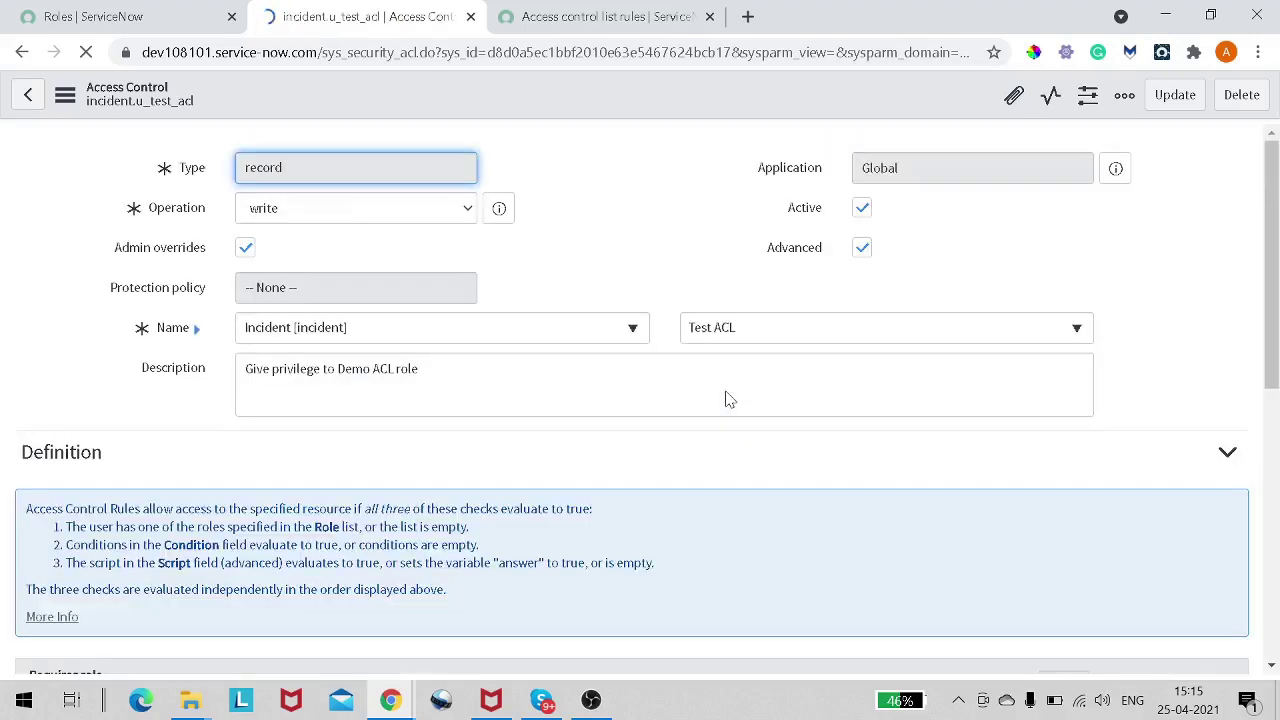
pyautogui.scroll(-4, 729, 400)
pyautogui.scroll(-1, 729, 400)
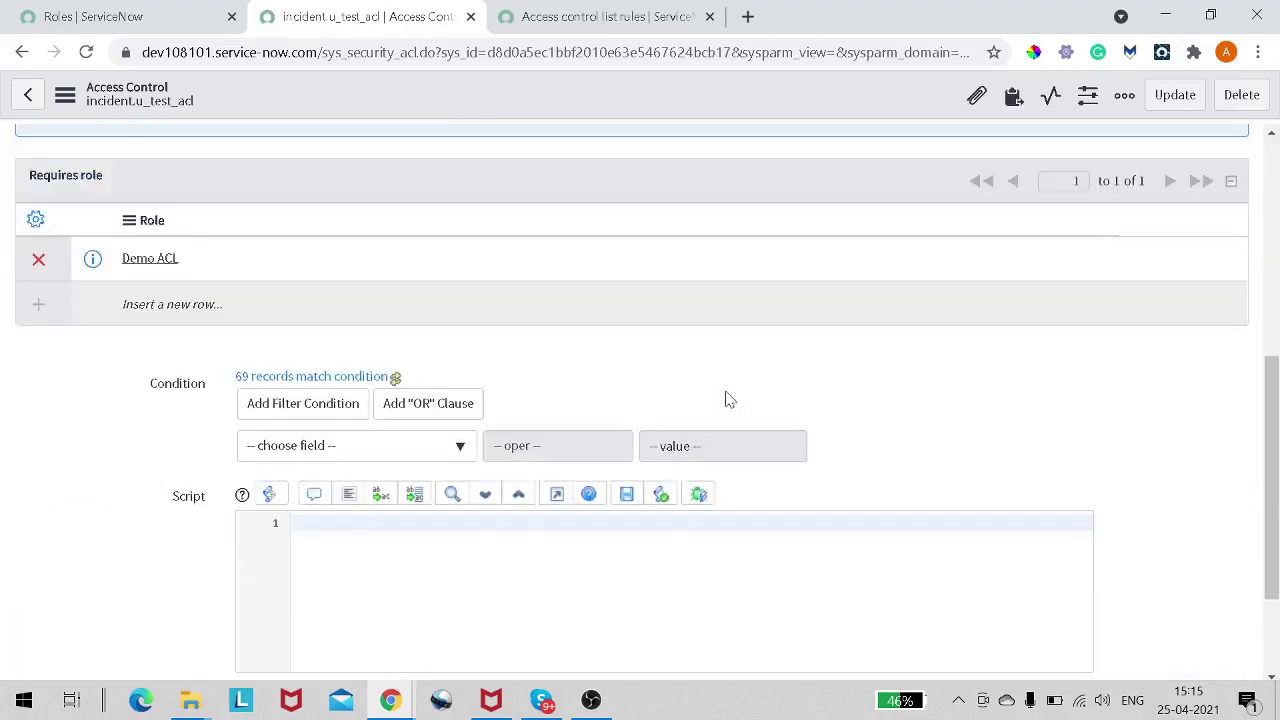
pyautogui.scroll(-2, 729, 400)
pyautogui.scroll(7, 729, 400)
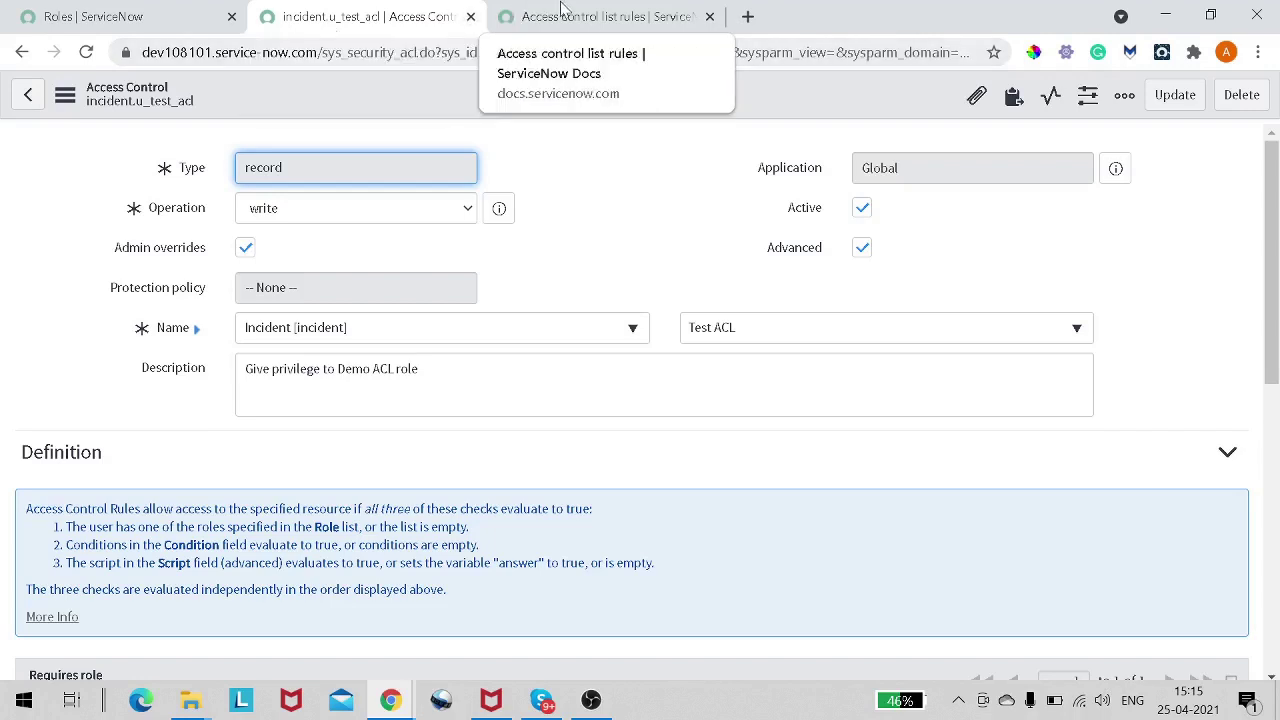
# Open the Incident list from the navigator with incident.LIST, open incident INC0010112 and check that its Test ACL field accepts input.
pyautogui.click(197, 20)
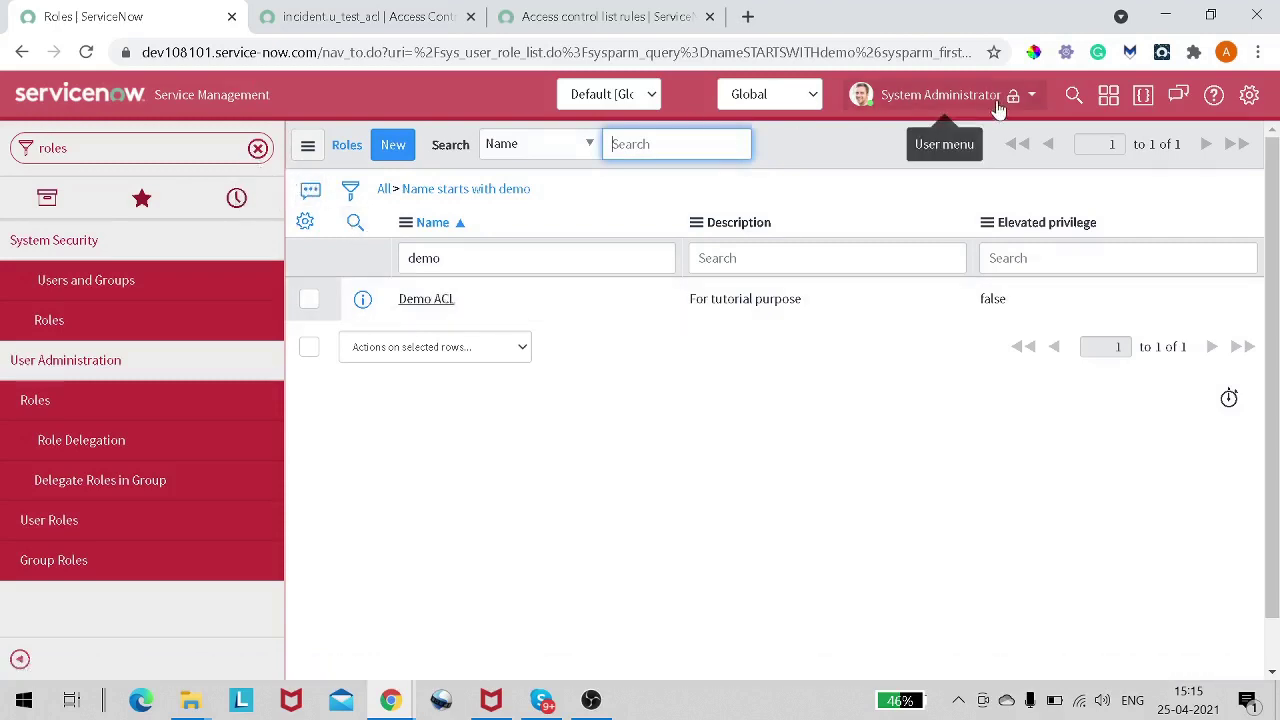
pyautogui.click(258, 148)
pyautogui.write('incident')
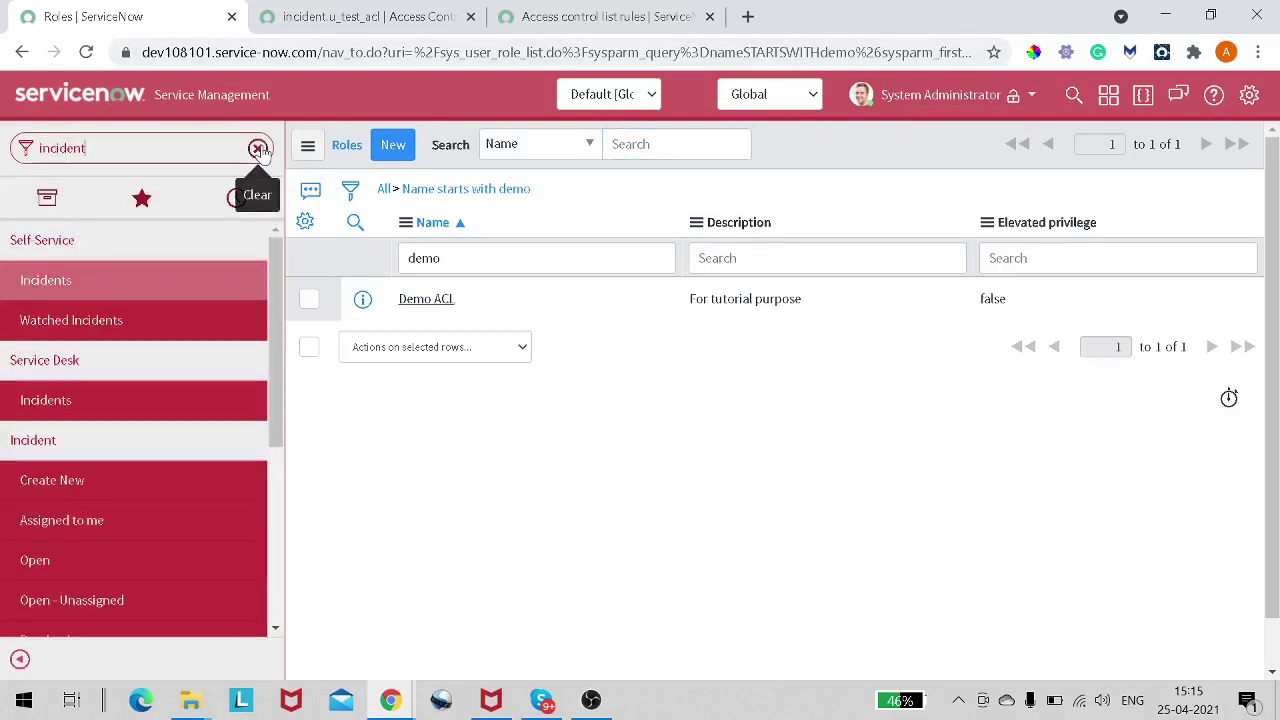
pyautogui.write('.')
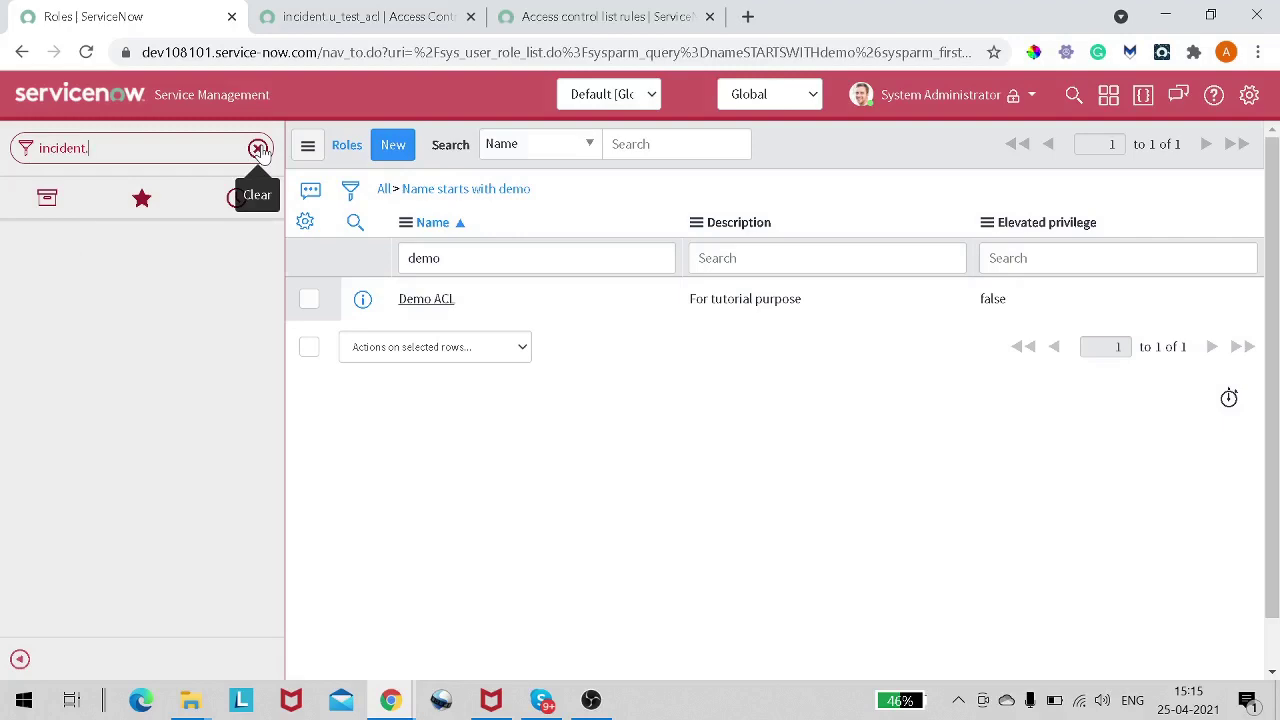
pyautogui.write('LIST')
pyautogui.press('Return')
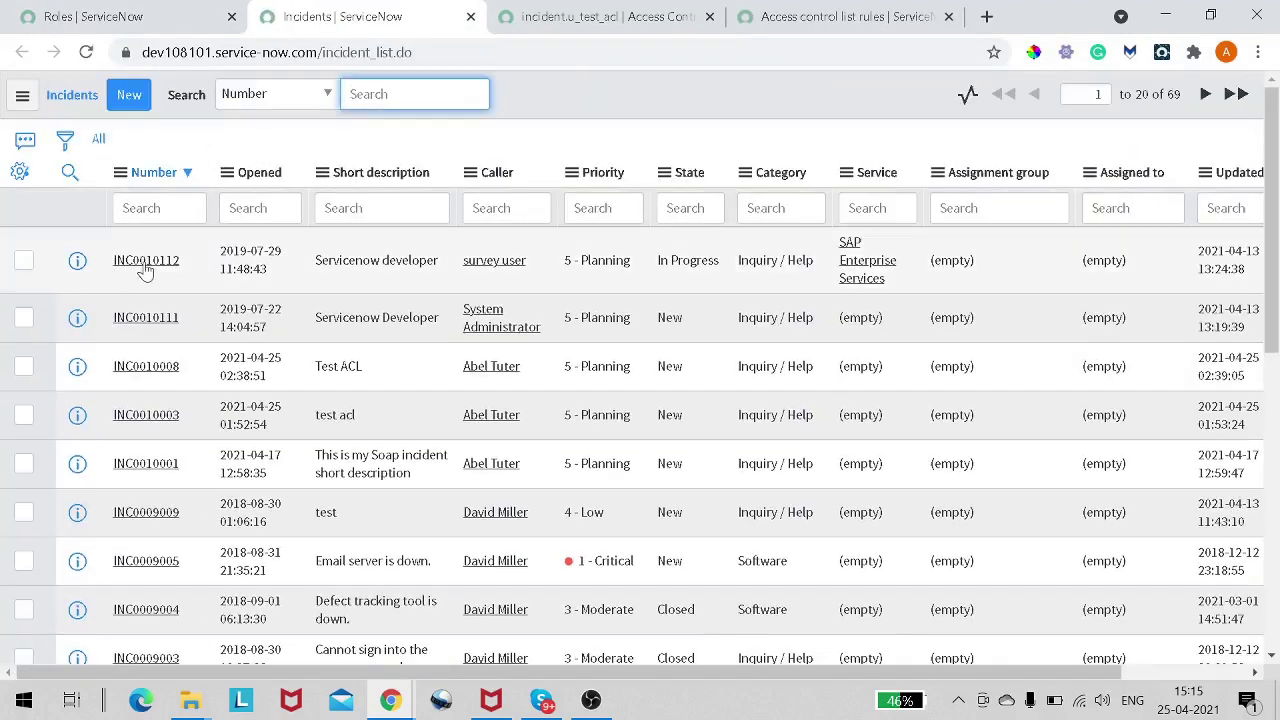
pyautogui.click(146, 262)
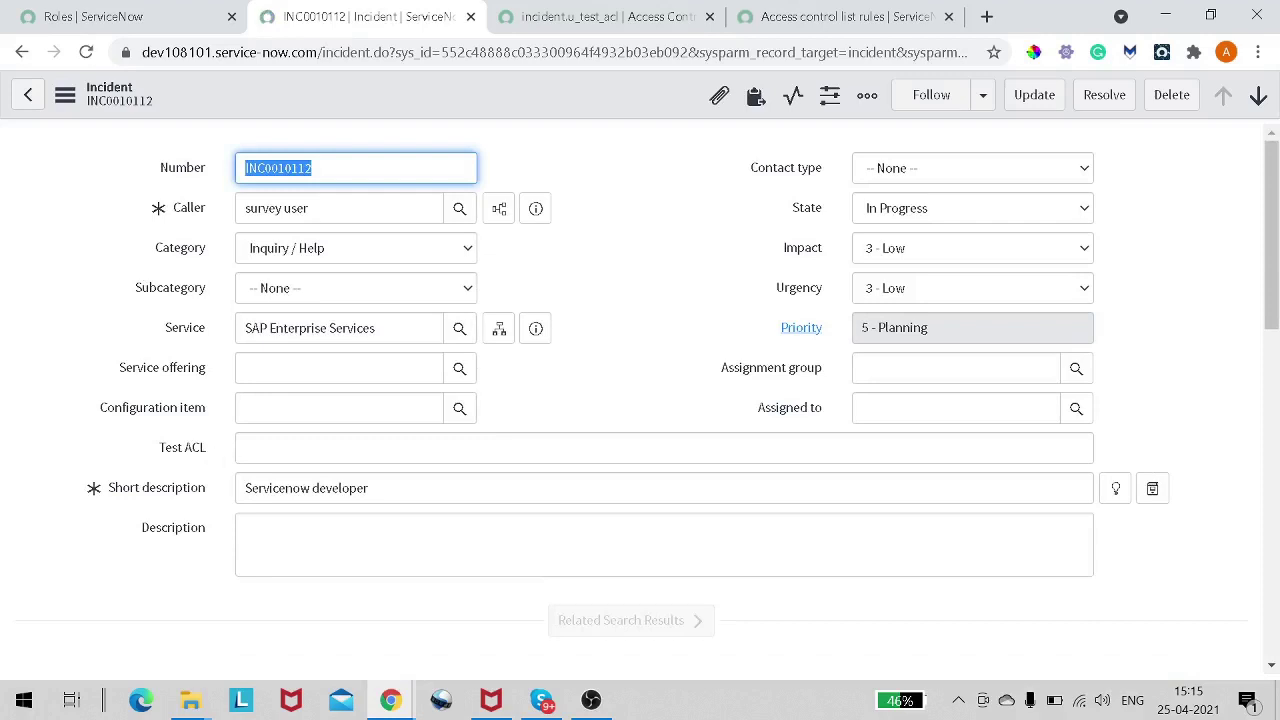
pyautogui.click(246, 447)
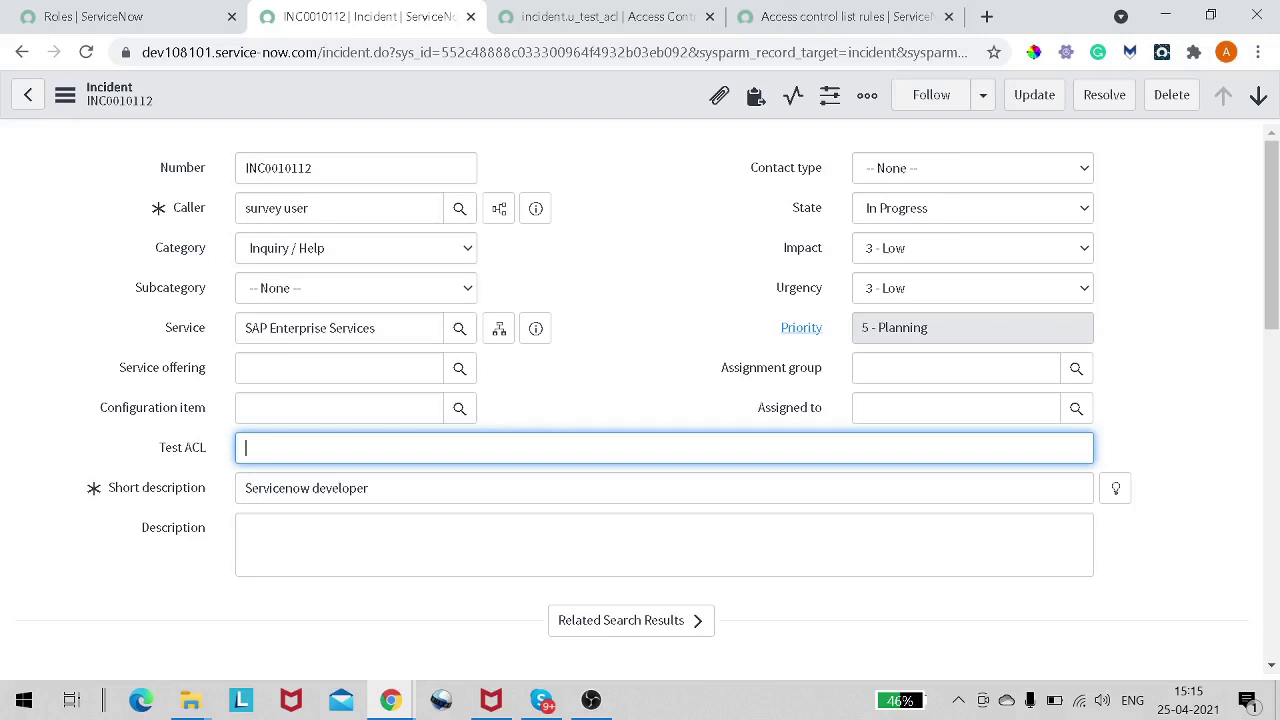
# Return to the main ServiceNow page and impersonate Valid User.
pyautogui.click(110, 17)
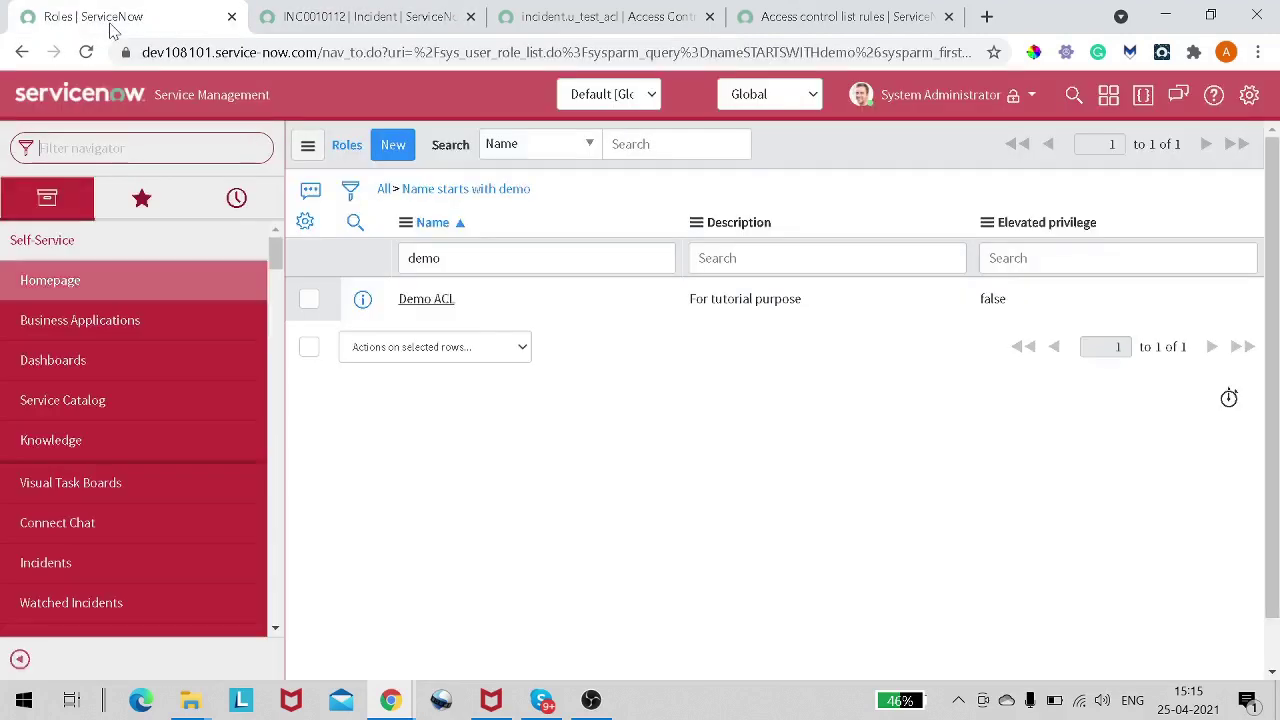
pyautogui.click(957, 93)
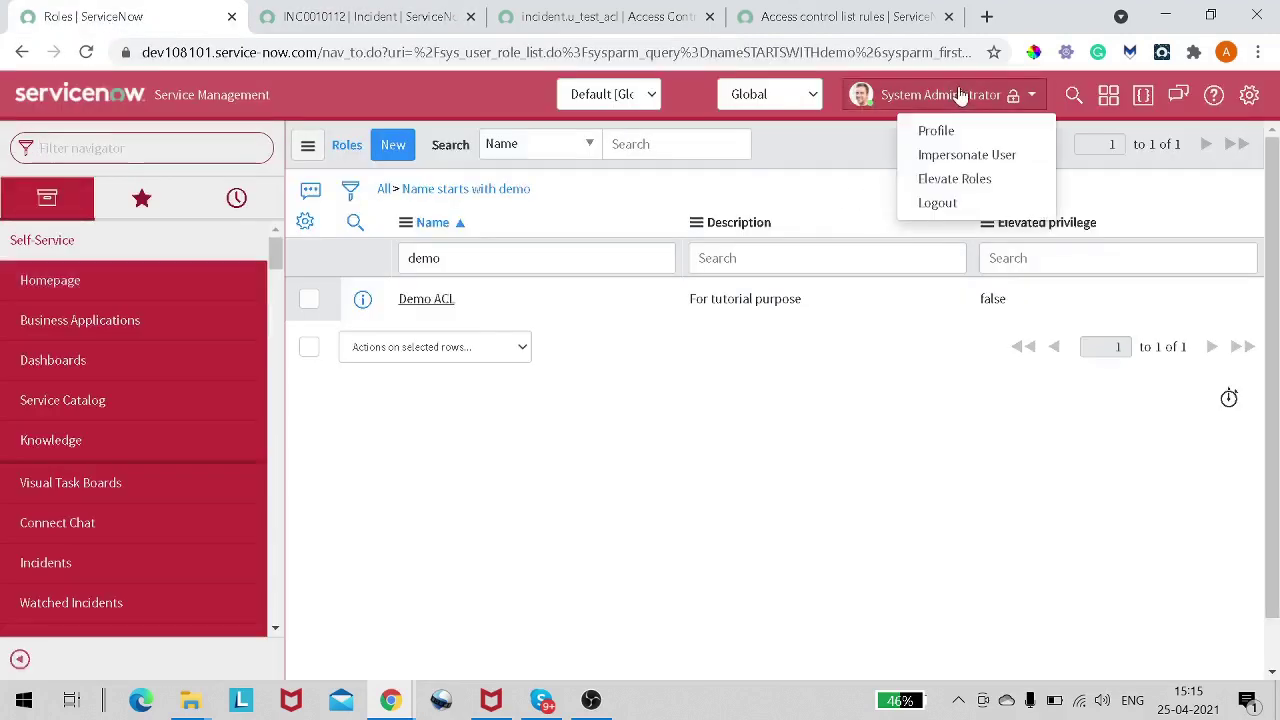
pyautogui.click(984, 163)
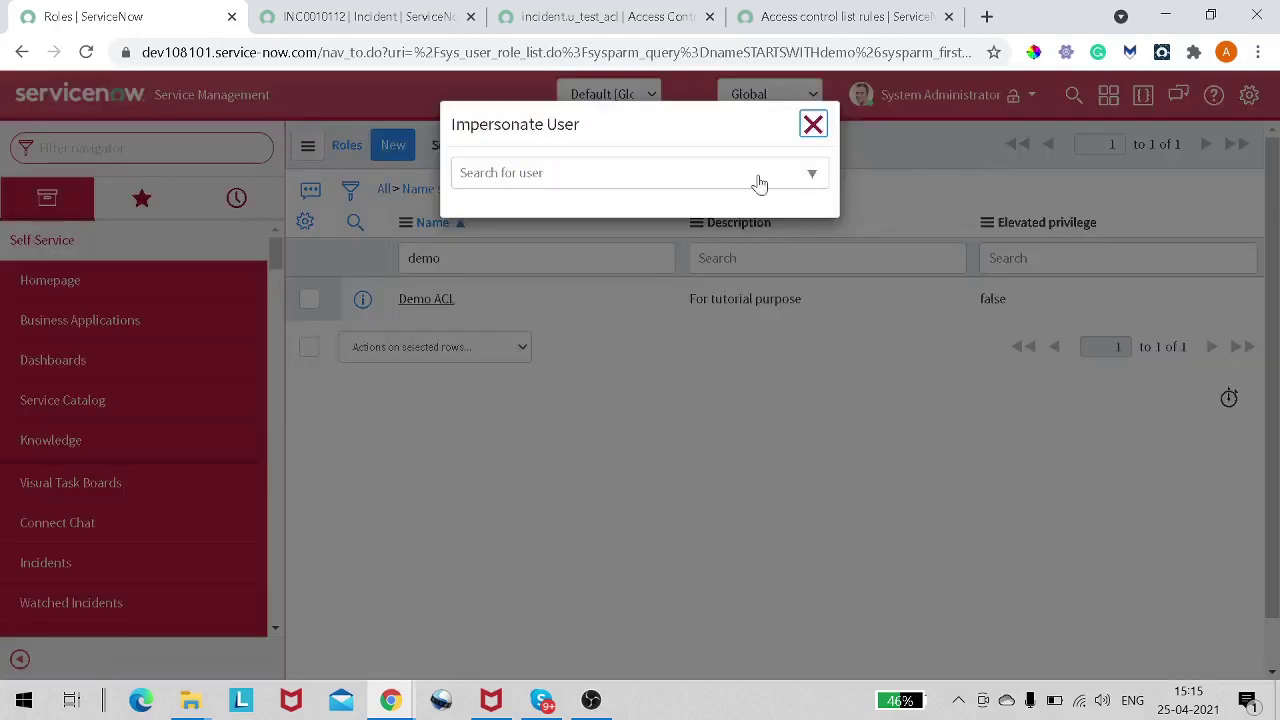
pyautogui.click(684, 175)
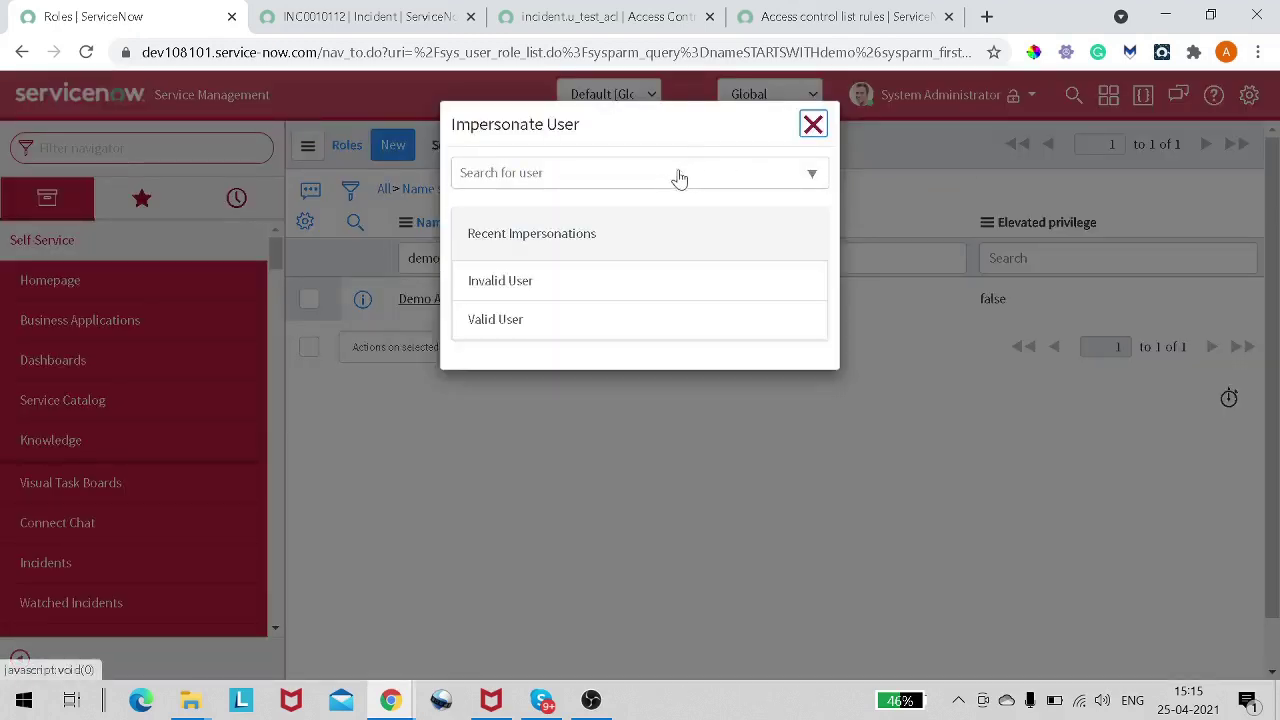
pyautogui.click(510, 317)
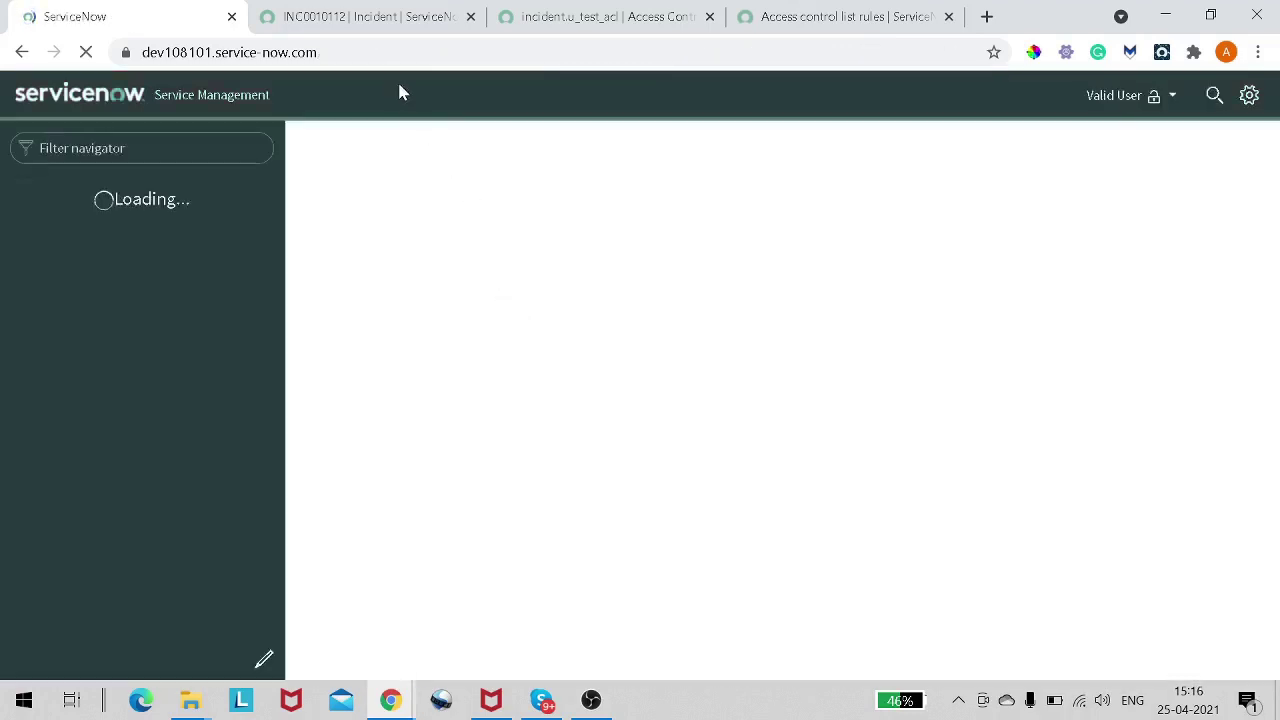
# Reload incident INC0010112 as Valid User and check whether its Test ACL field can be edited.
pyautogui.click(377, 33)
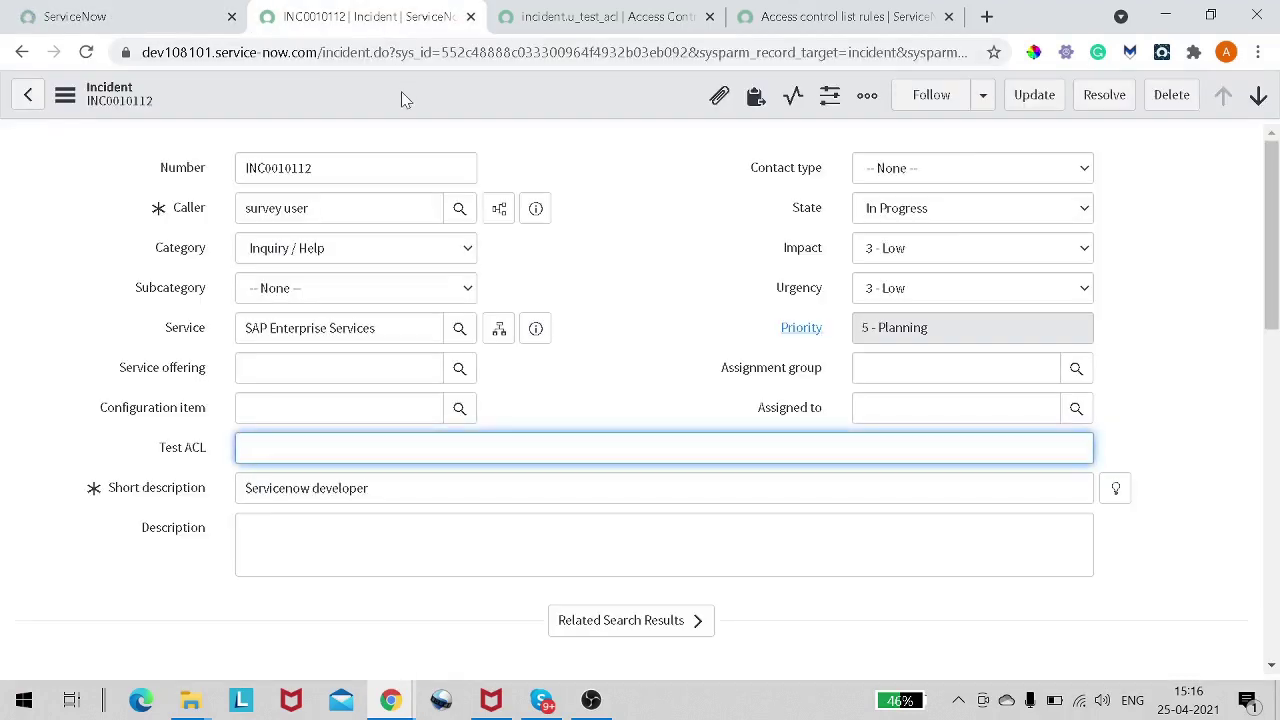
pyautogui.rightClick(401, 91)
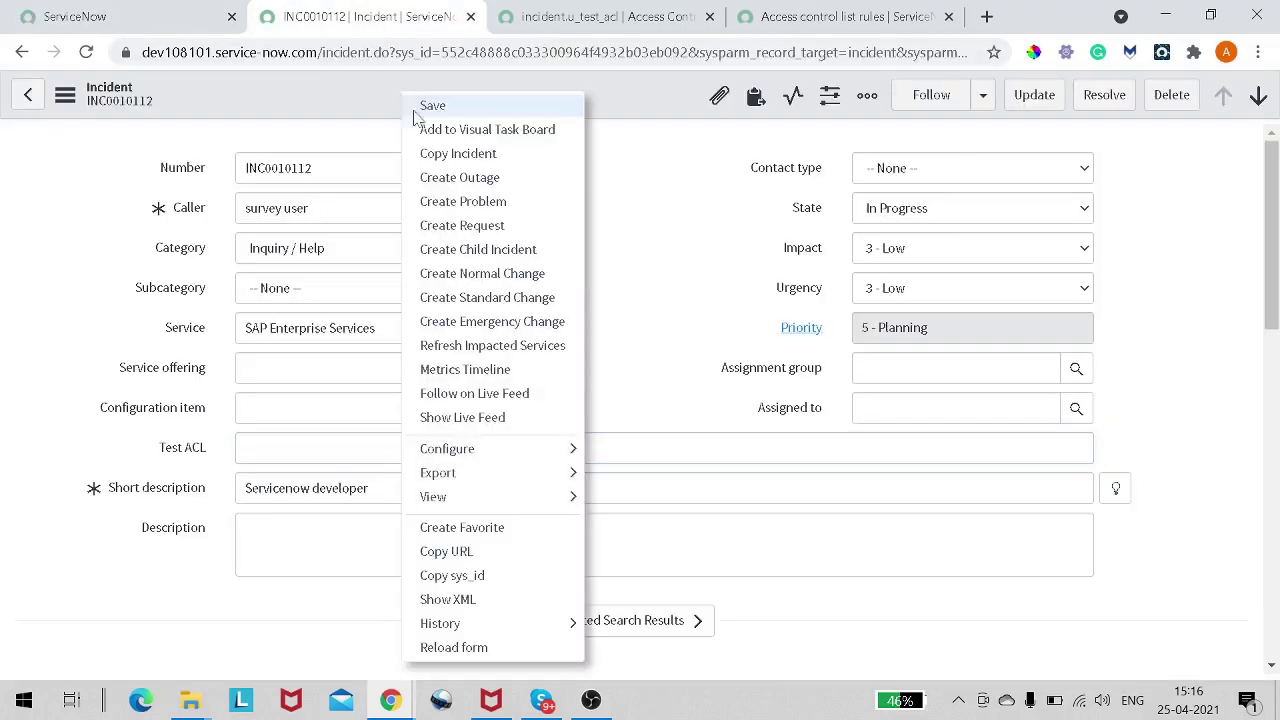
pyautogui.click(453, 647)
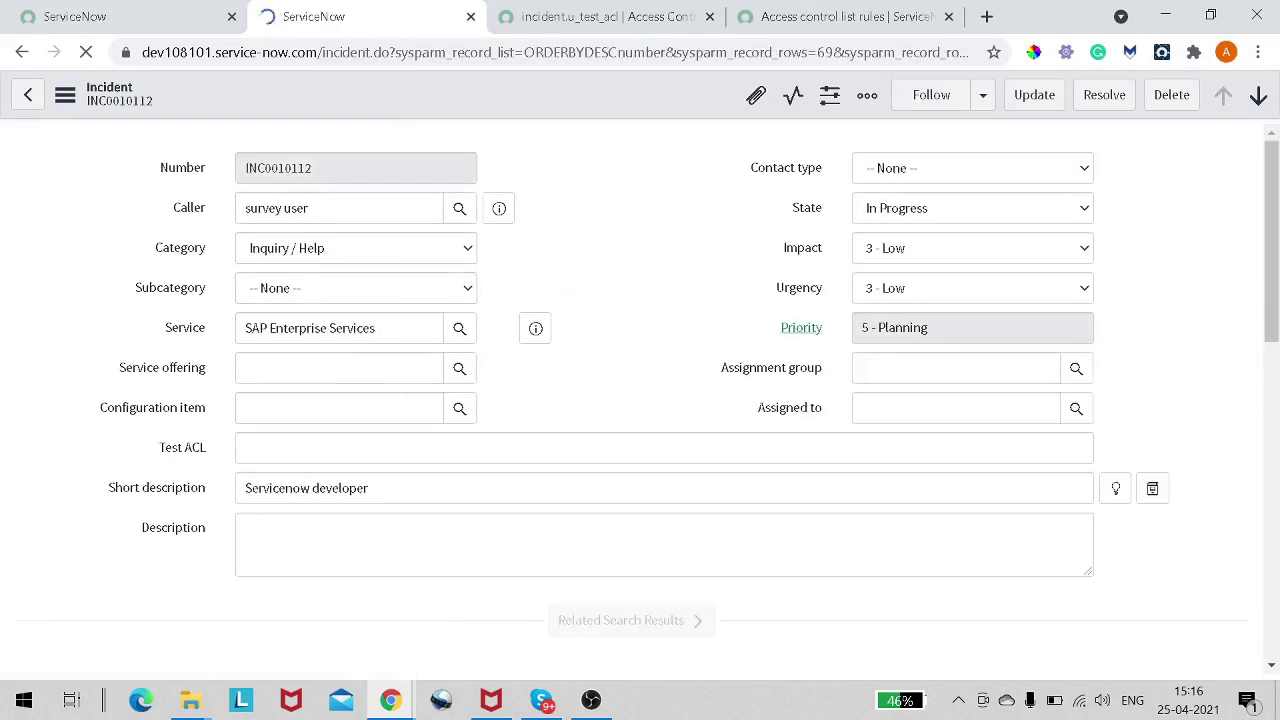
pyautogui.click(271, 458)
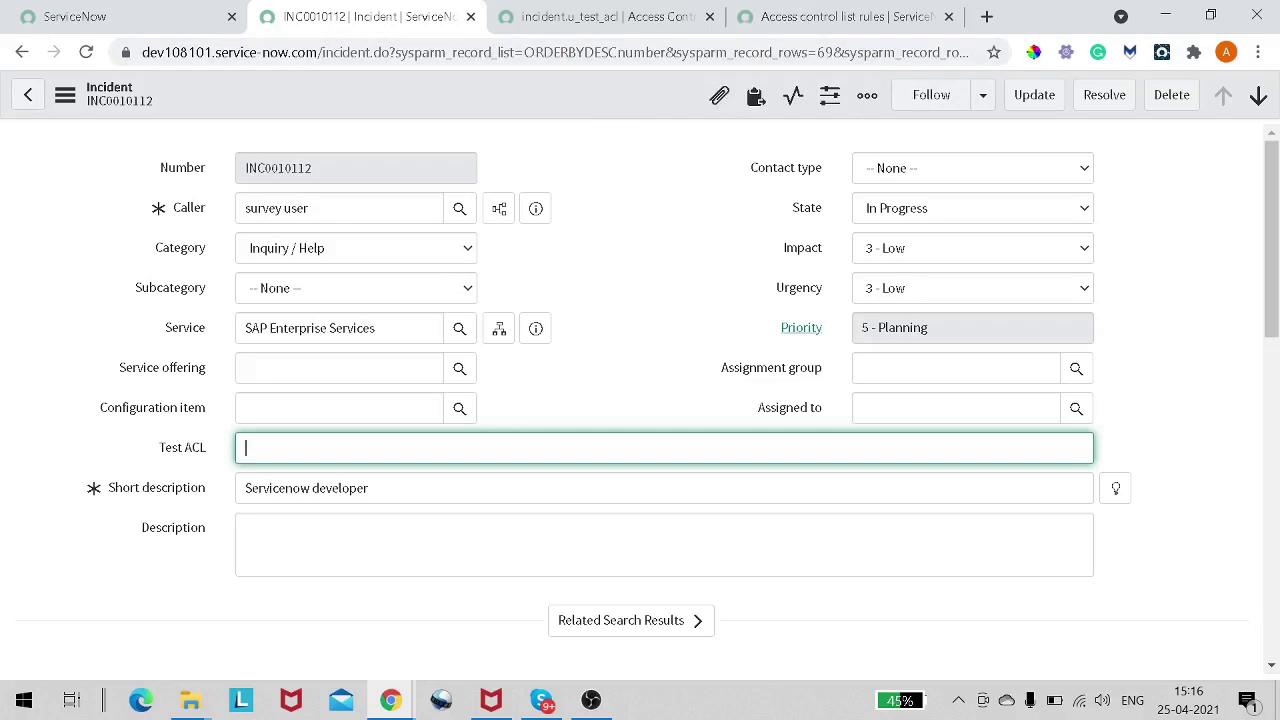
# Go back to the main ServiceNow page and choose Valid User for impersonation again.
pyautogui.click(168, 22)
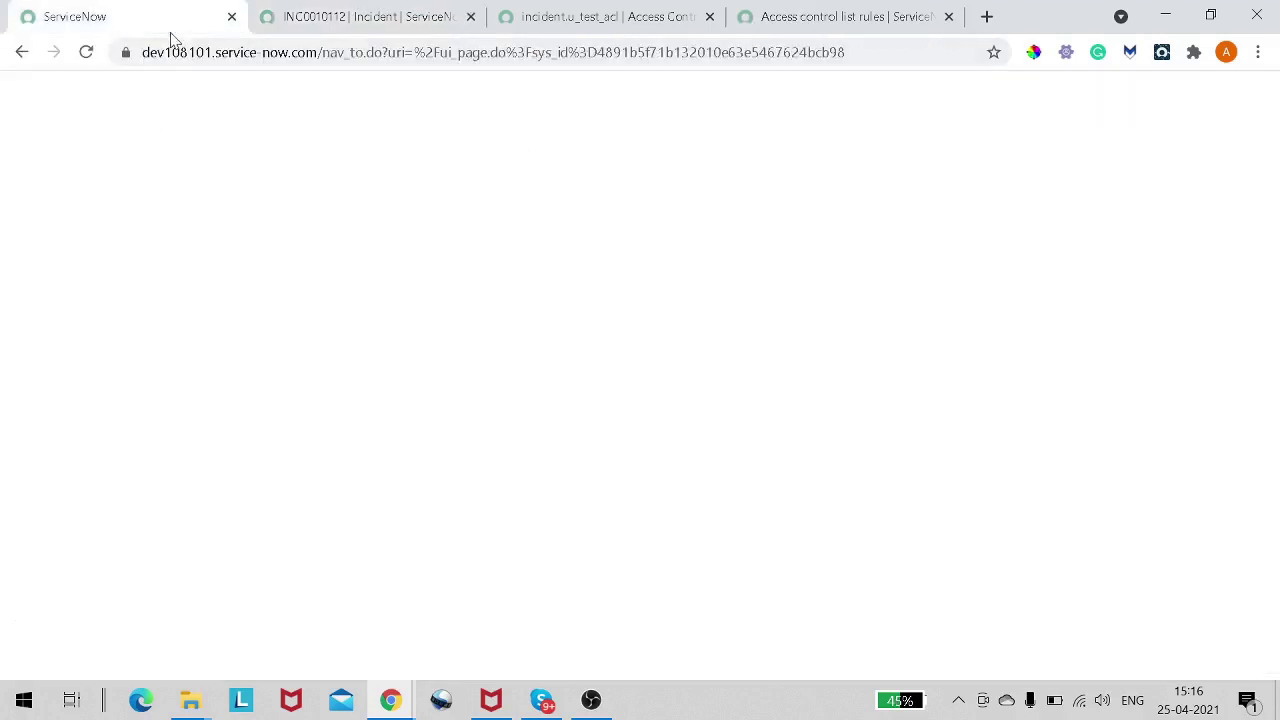
pyautogui.click(1074, 98)
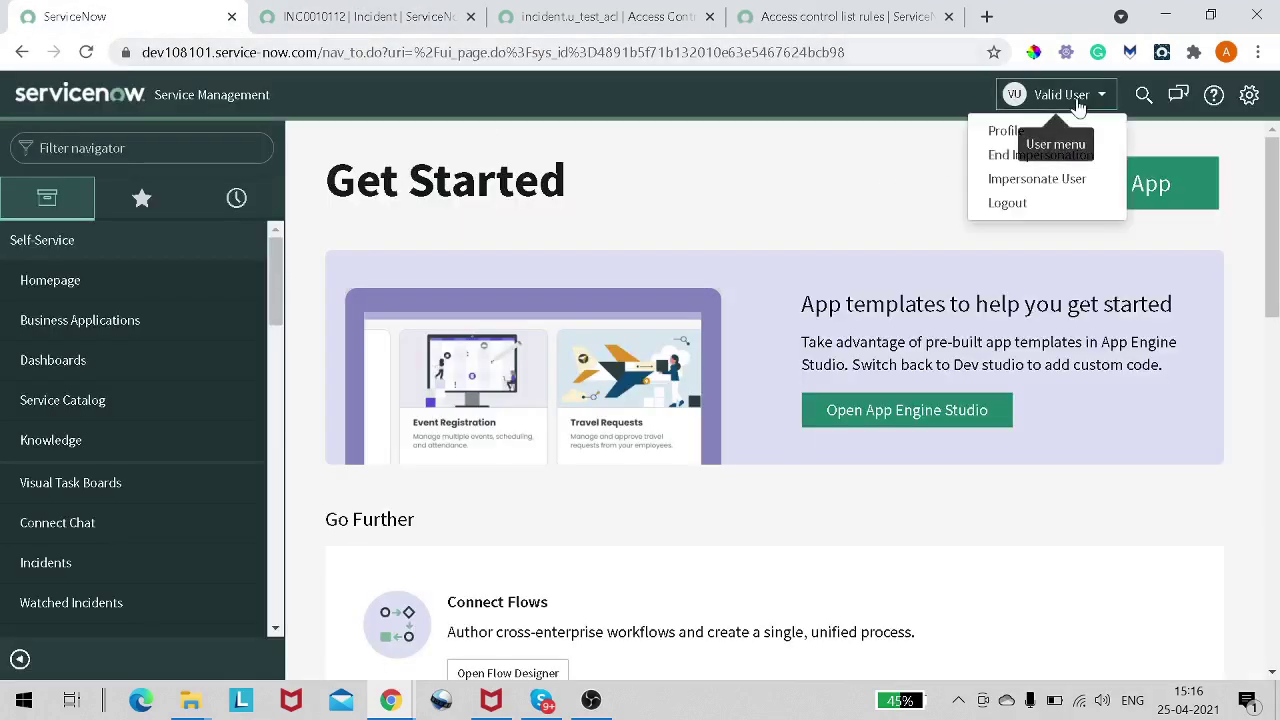
pyautogui.click(1040, 179)
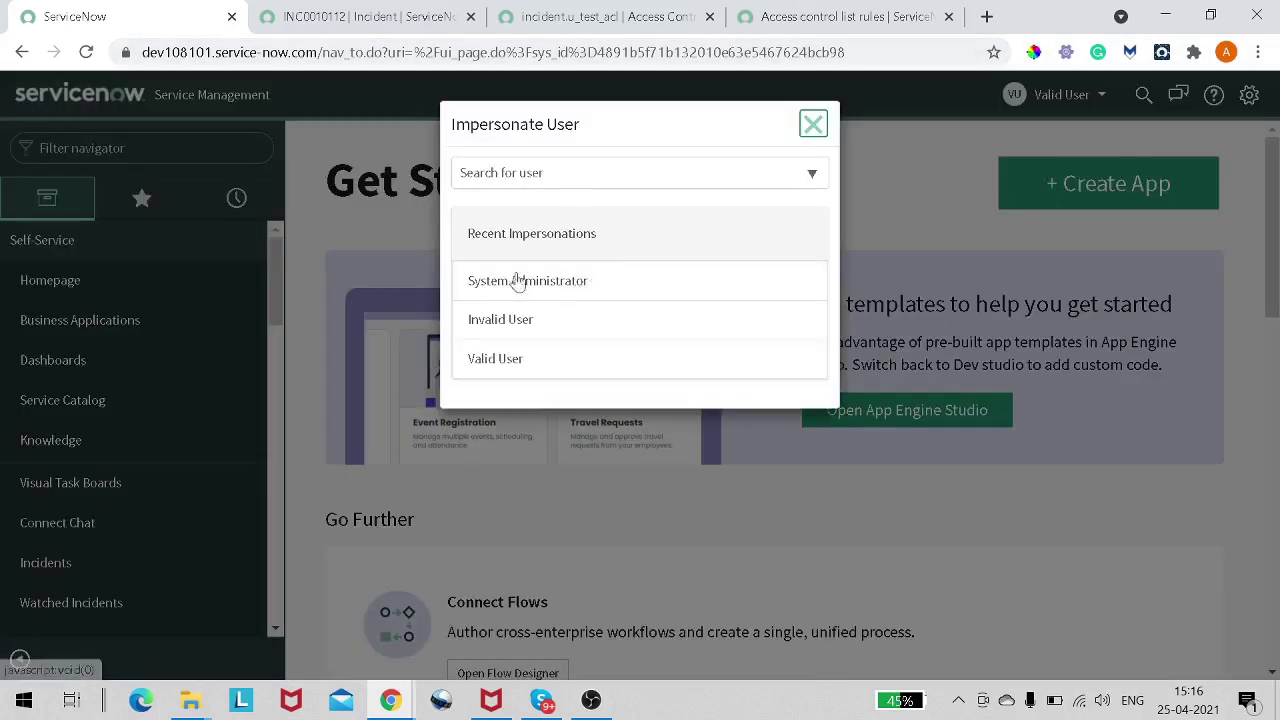
pyautogui.click(495, 360)
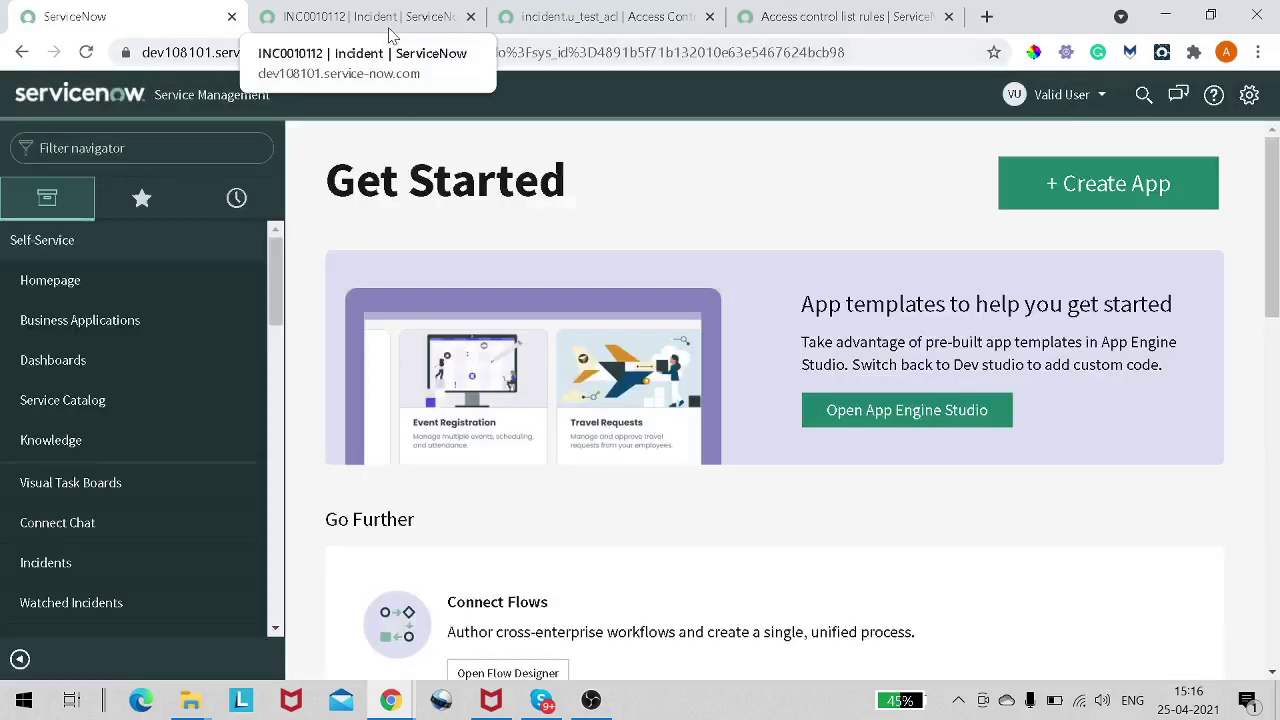
# Return to incident INC0010112 and reload its form to recheck the Test ACL field under the reselected impersonation.
pyautogui.click(392, 36)
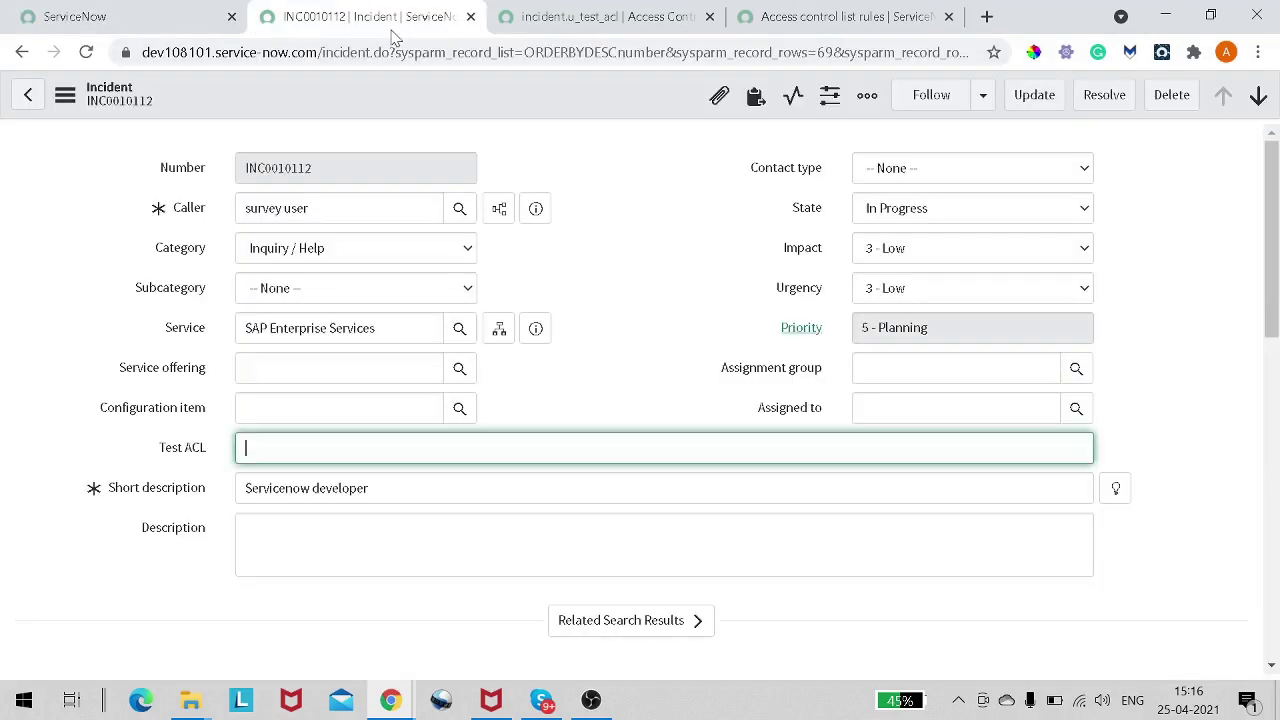
pyautogui.rightClick(401, 88)
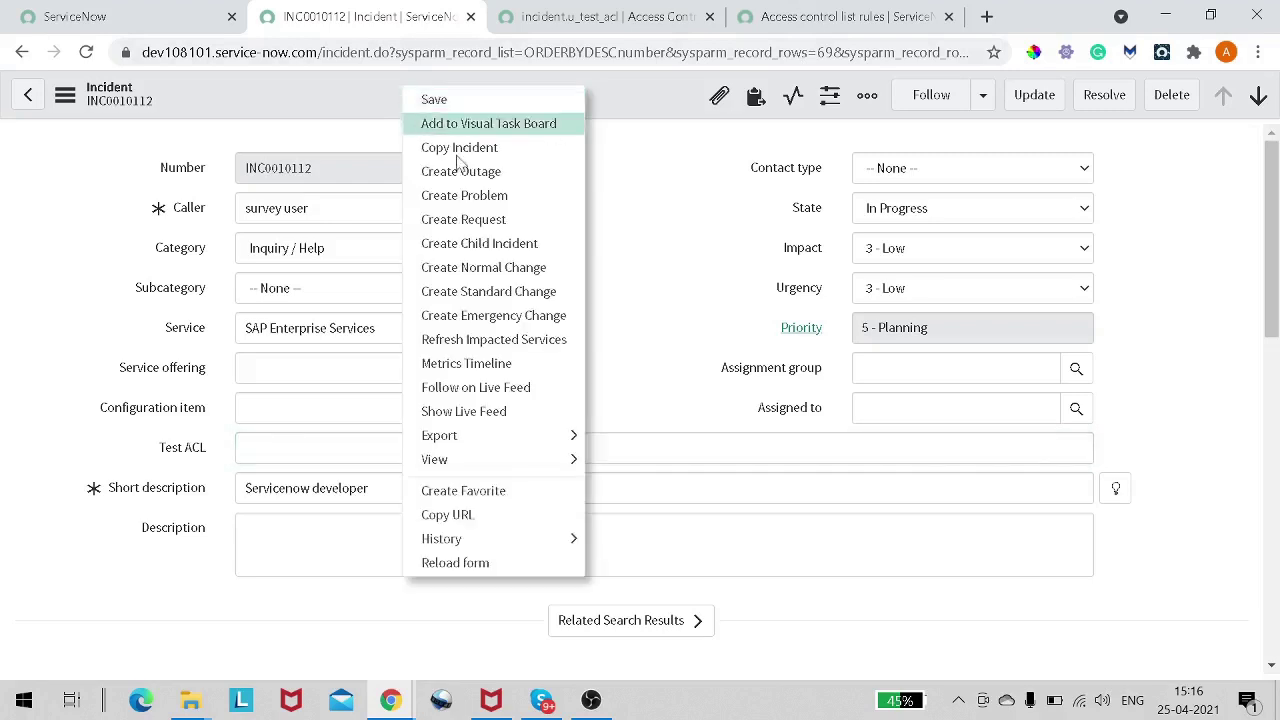
pyautogui.moveTo(503, 546)
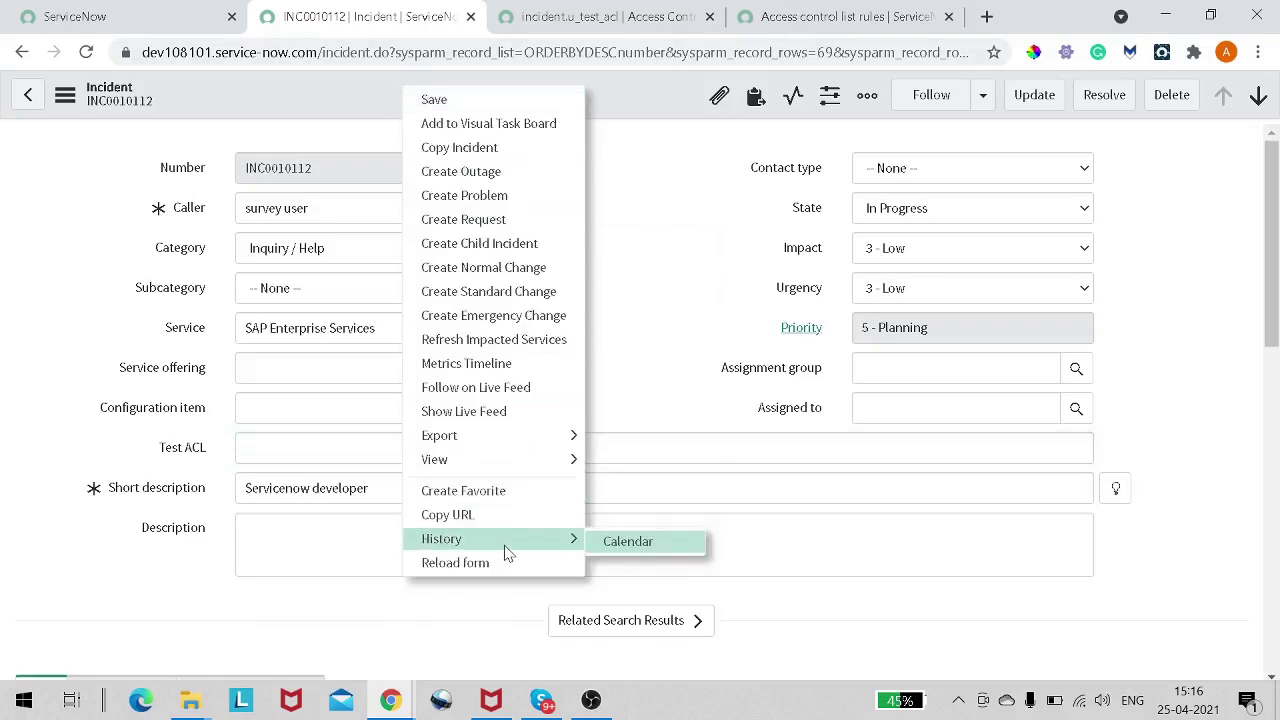
pyautogui.click(500, 563)
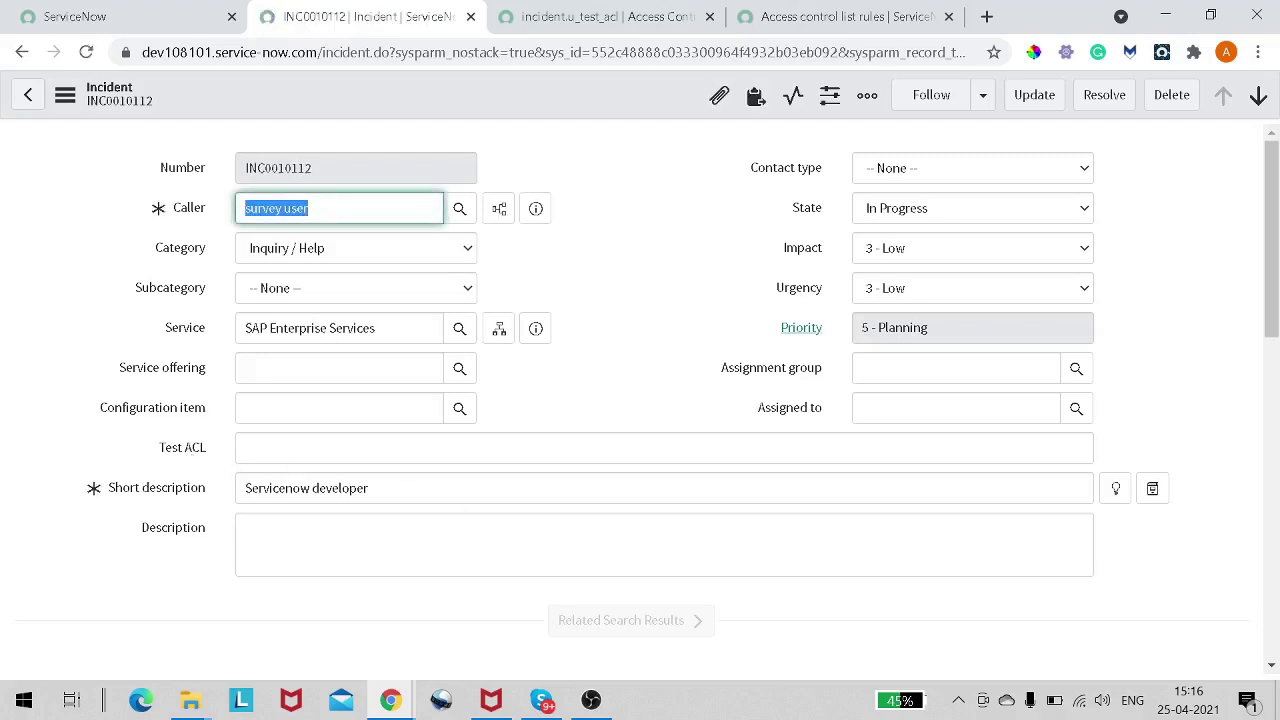
# Check whether the Test ACL field on incident INC0010112 accepts input as Valid User.
pyautogui.click(258, 447)
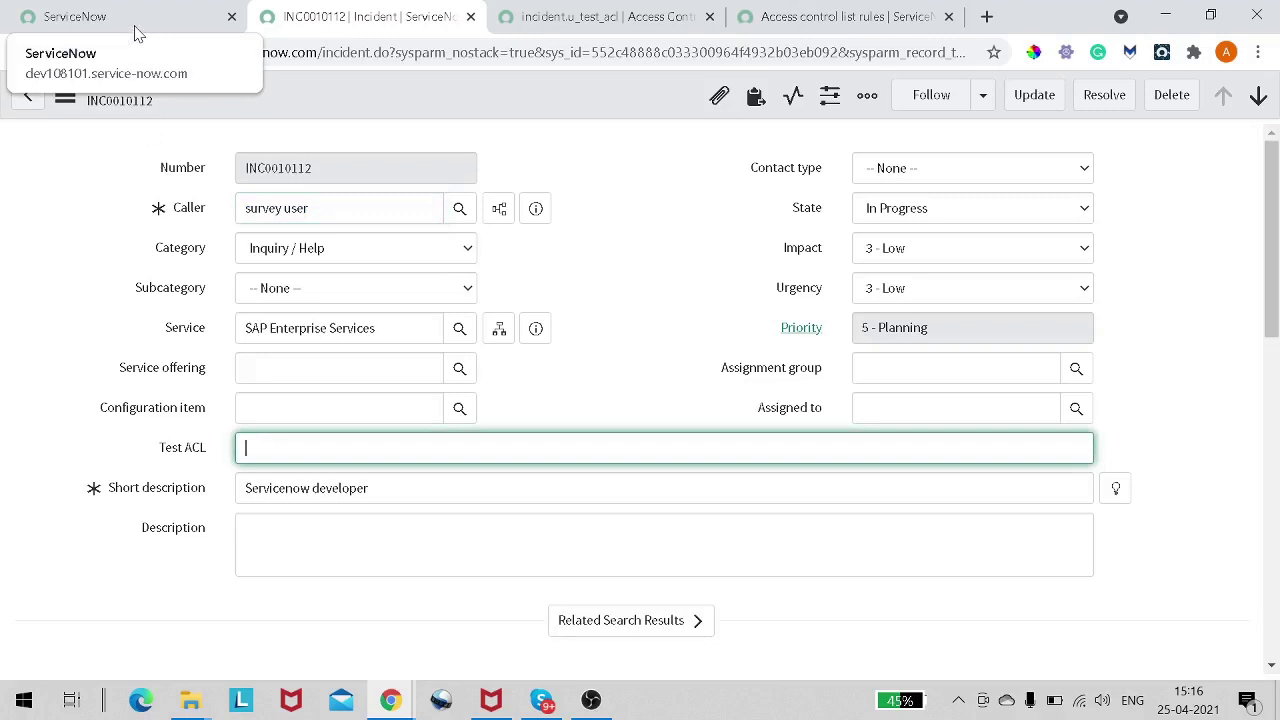
# Try to save the incident.u_test_acl access control rule as Valid User, and go back to the access control form.
pyautogui.click(614, 24)
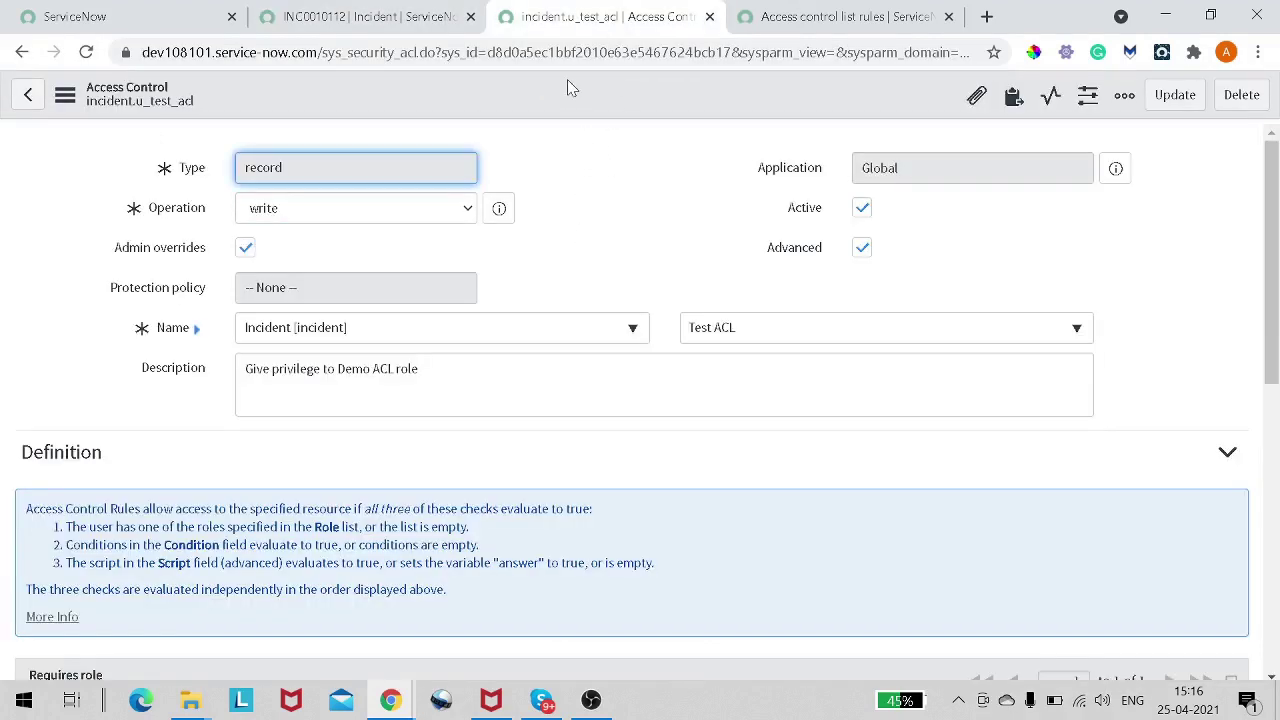
pyautogui.rightClick(567, 79)
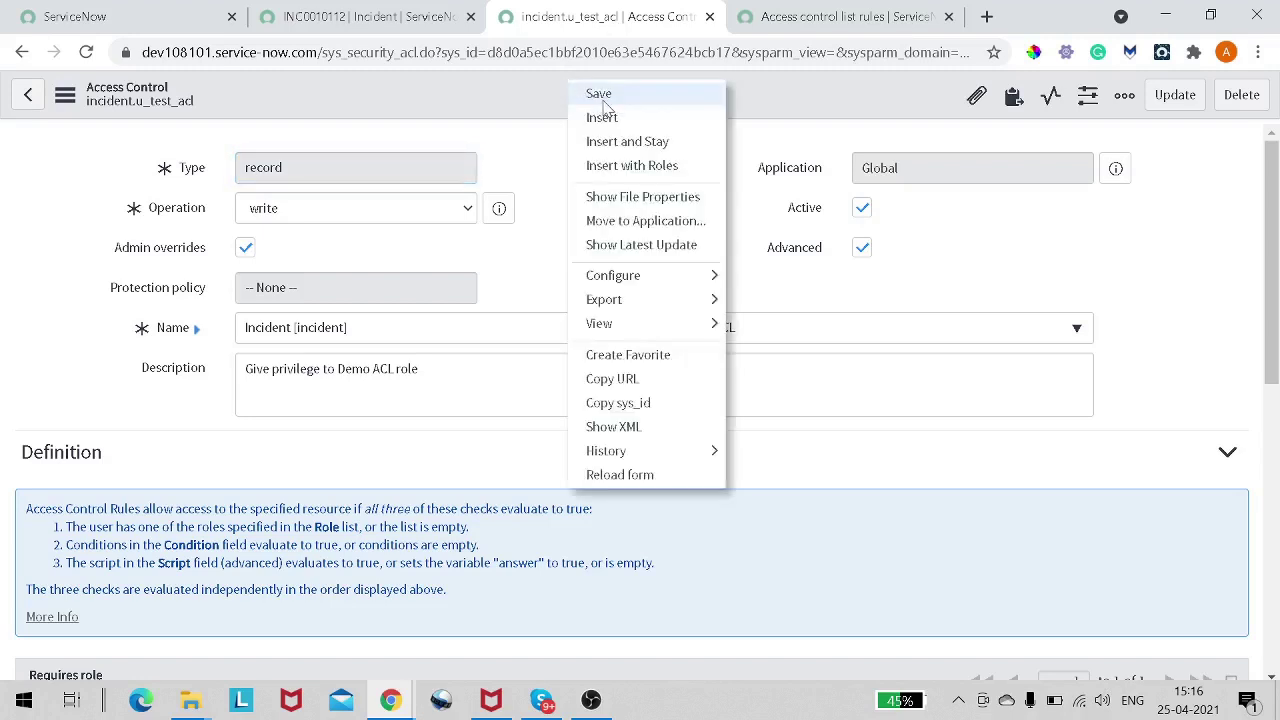
pyautogui.click(603, 100)
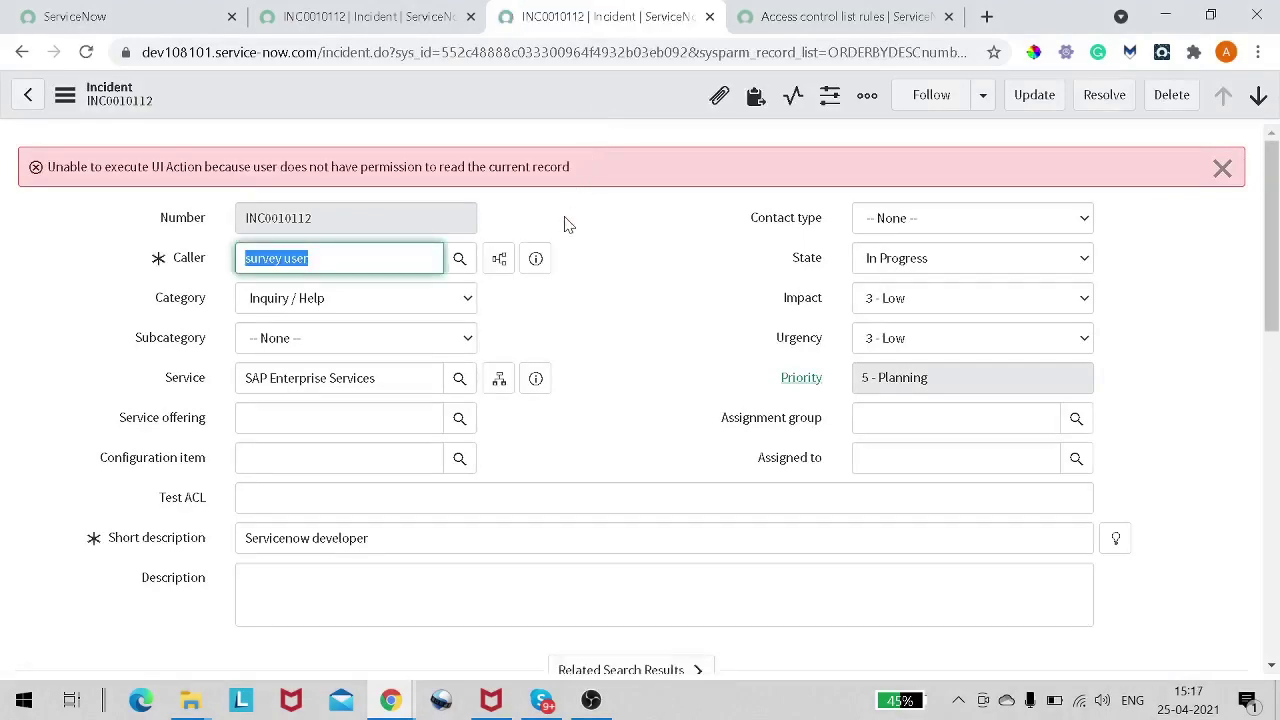
pyautogui.scroll(-8, 566, 218)
pyautogui.scroll(4, 640, 400)
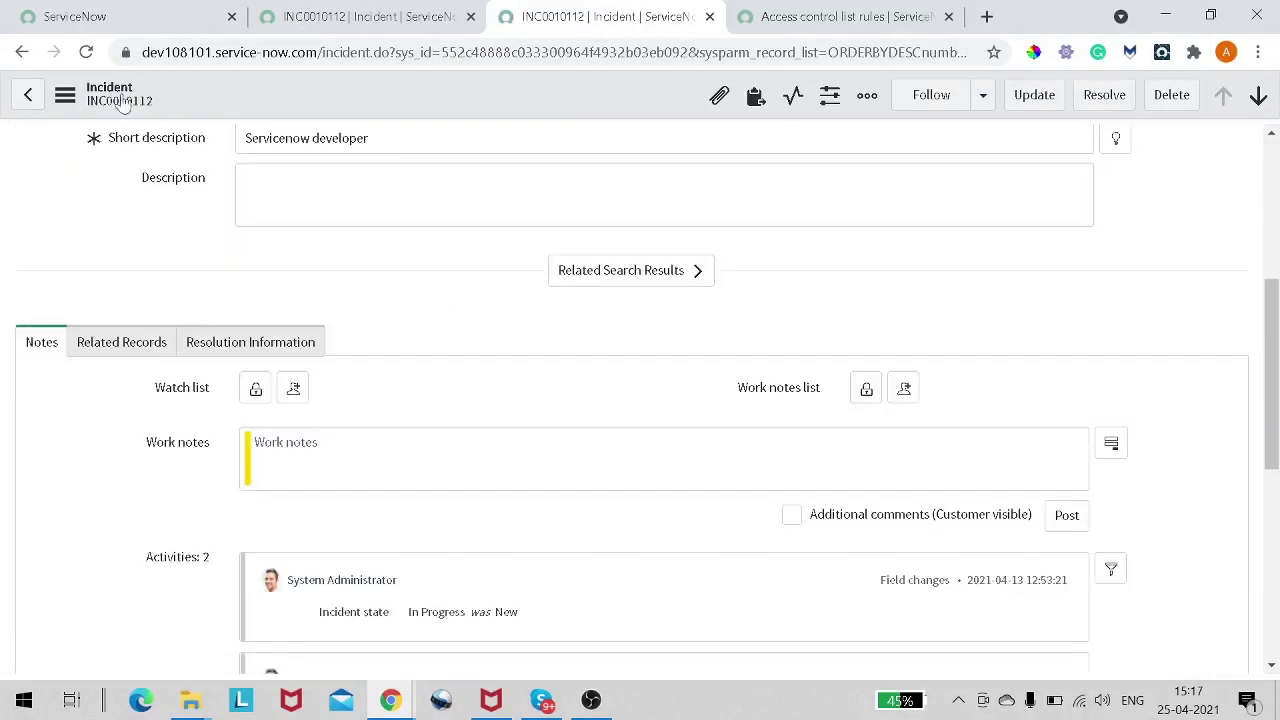
pyautogui.click(21, 52)
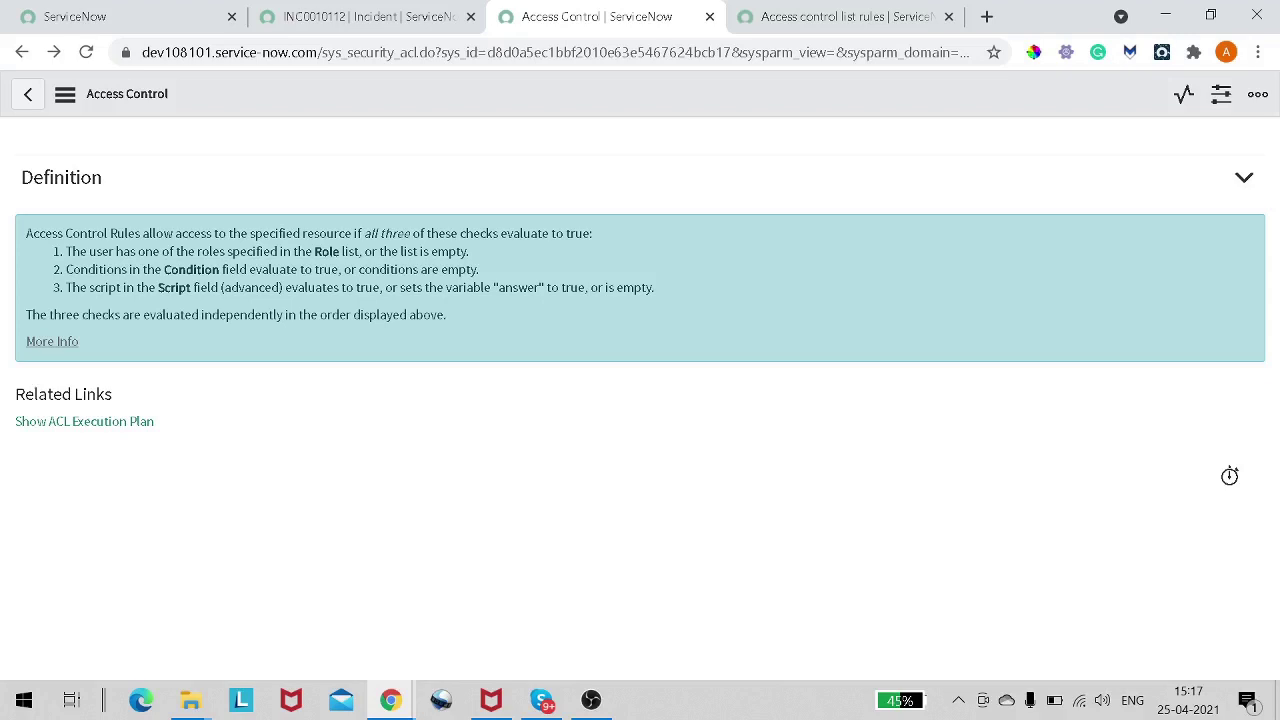
pyautogui.click(21, 52)
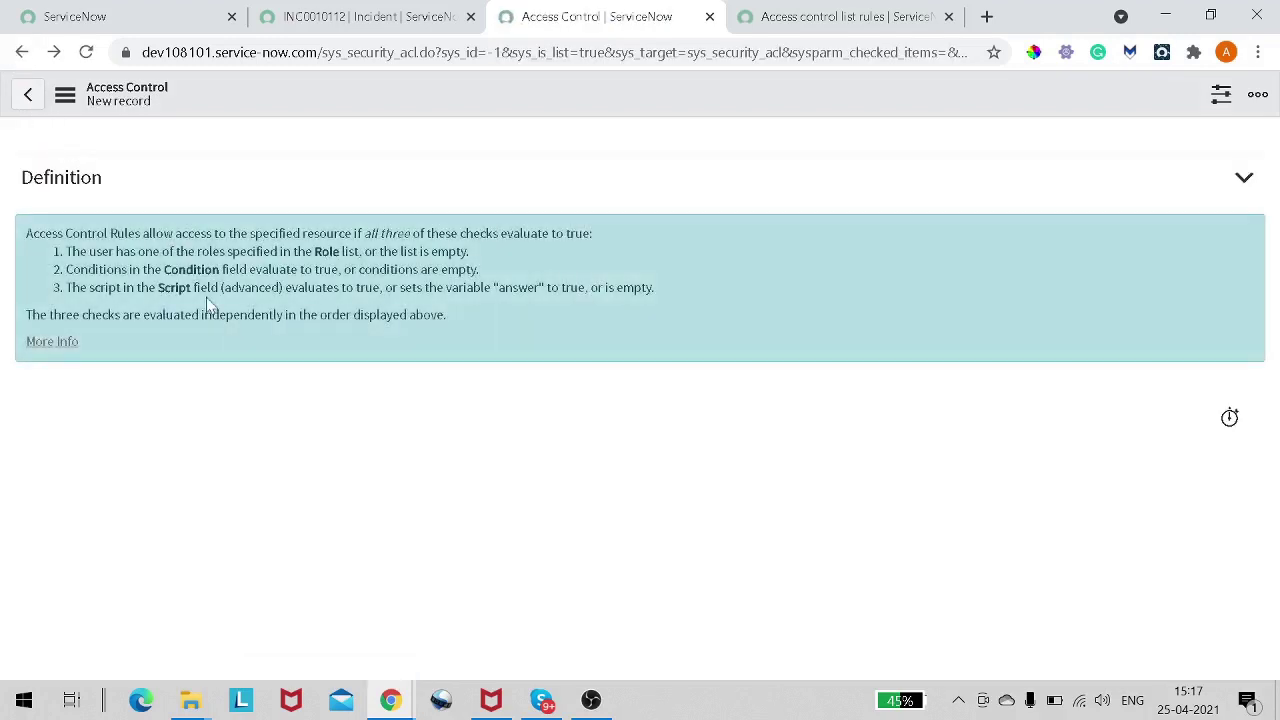
# Return to the main ServiceNow page and search the navigator for "secur" as Valid User.
pyautogui.click(143, 20)
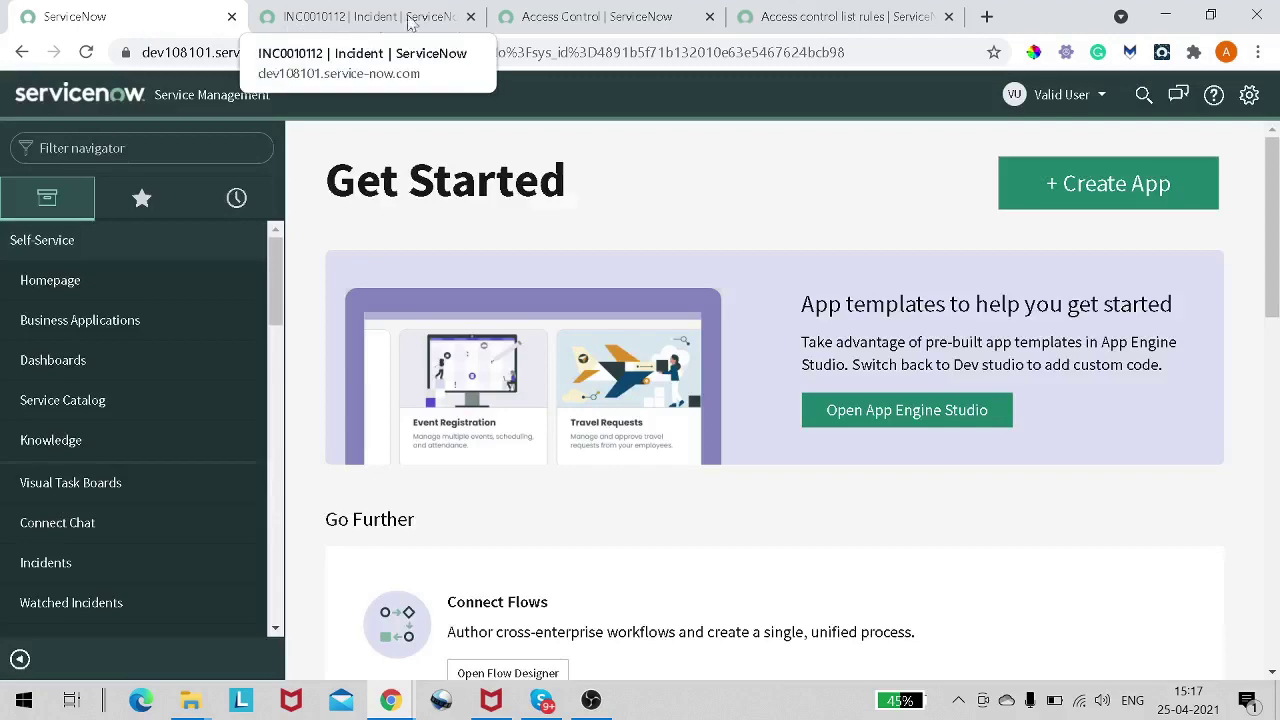
pyautogui.click(575, 20)
pyautogui.click(86, 16)
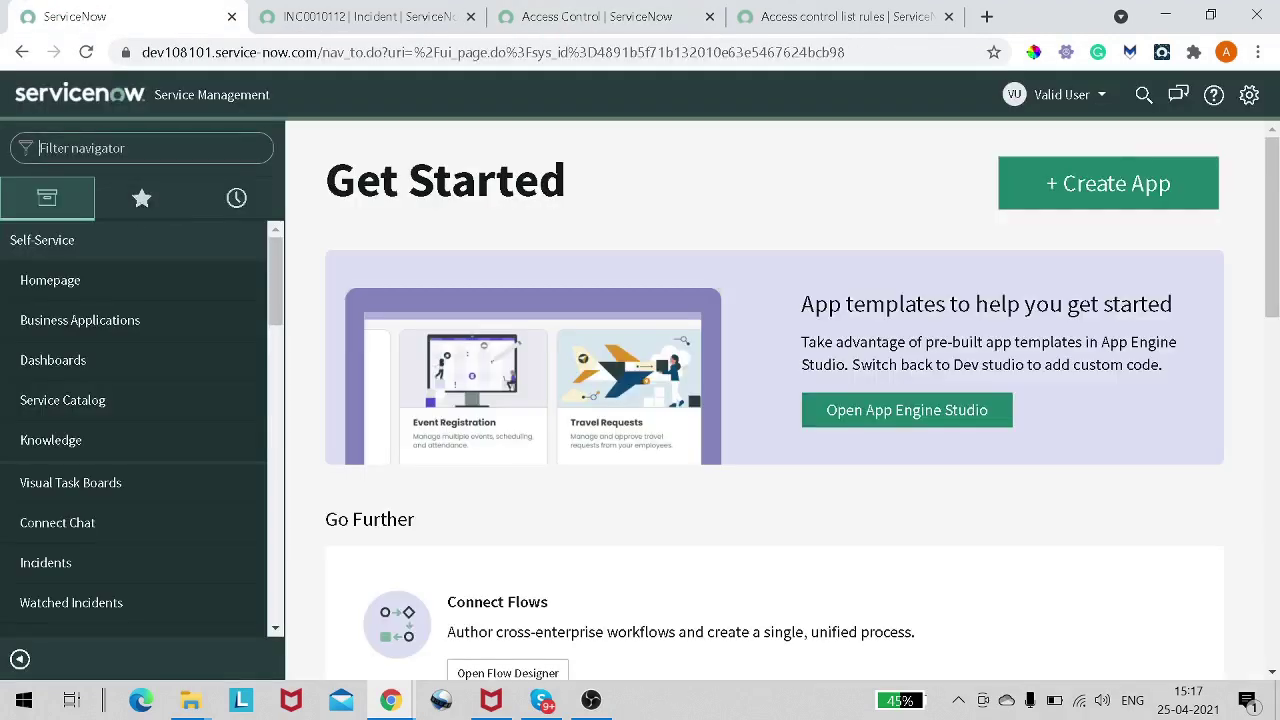
pyautogui.write('secur')
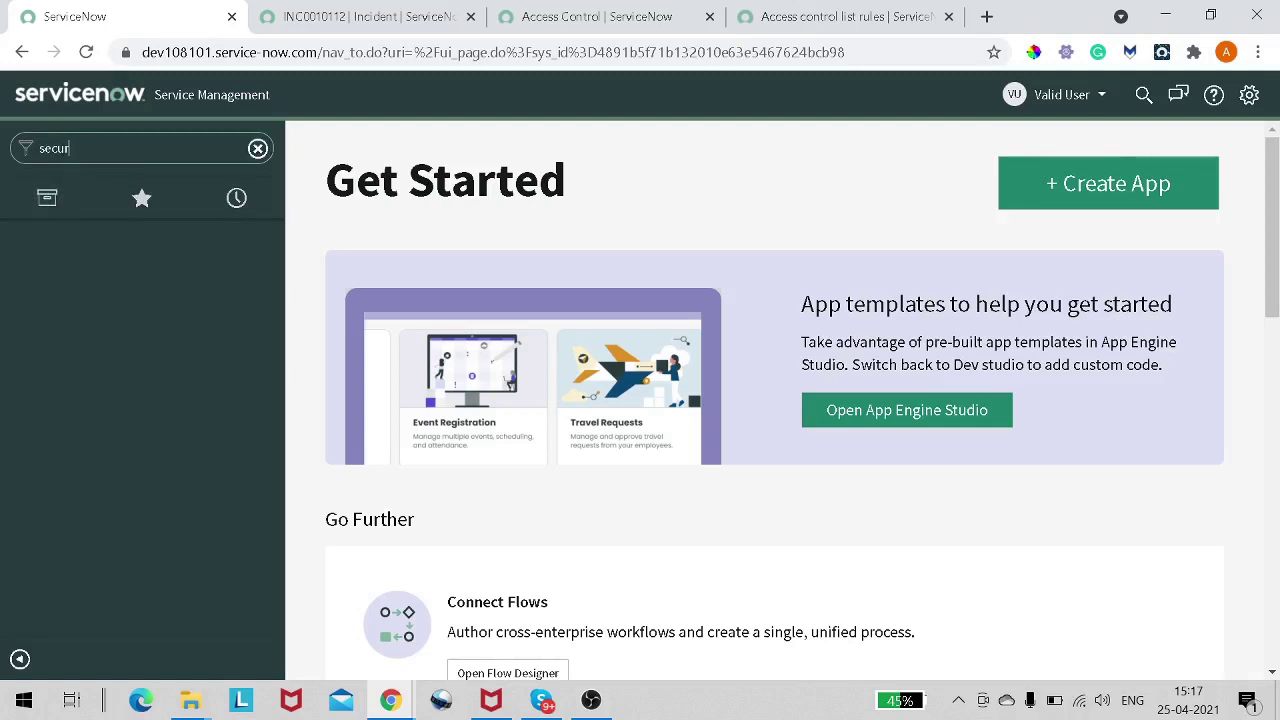
pyautogui.press('BackSpace')
pyautogui.click(1065, 95)
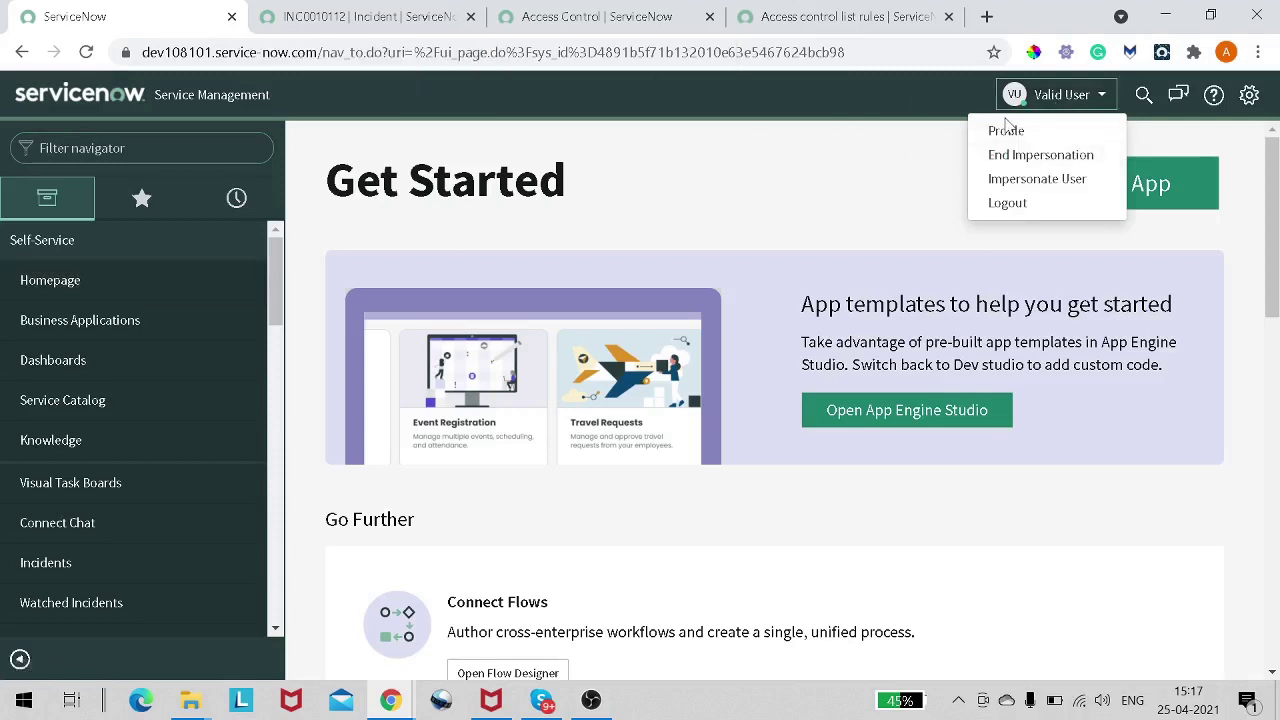
pyautogui.click(413, 12)
pyautogui.rightClick(361, 93)
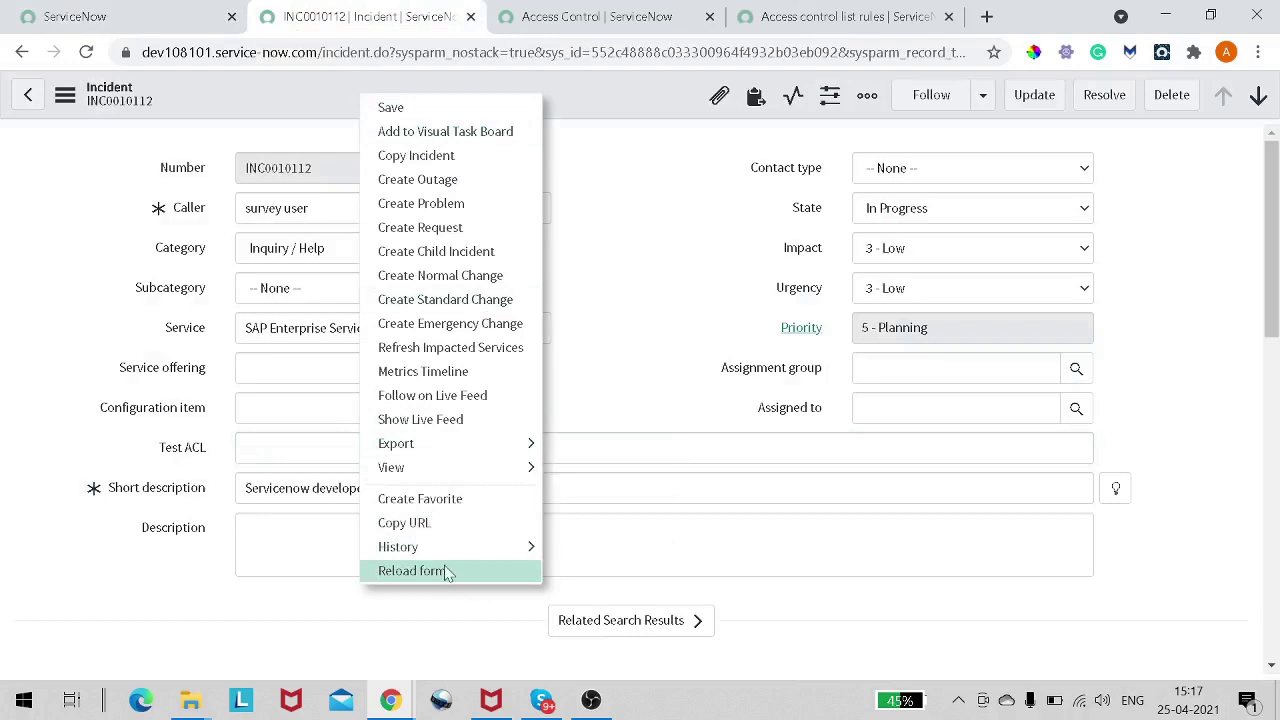
# Switch the impersonation from Valid User to Invalid User on the main ServiceNow page.
pyautogui.click(158, 18)
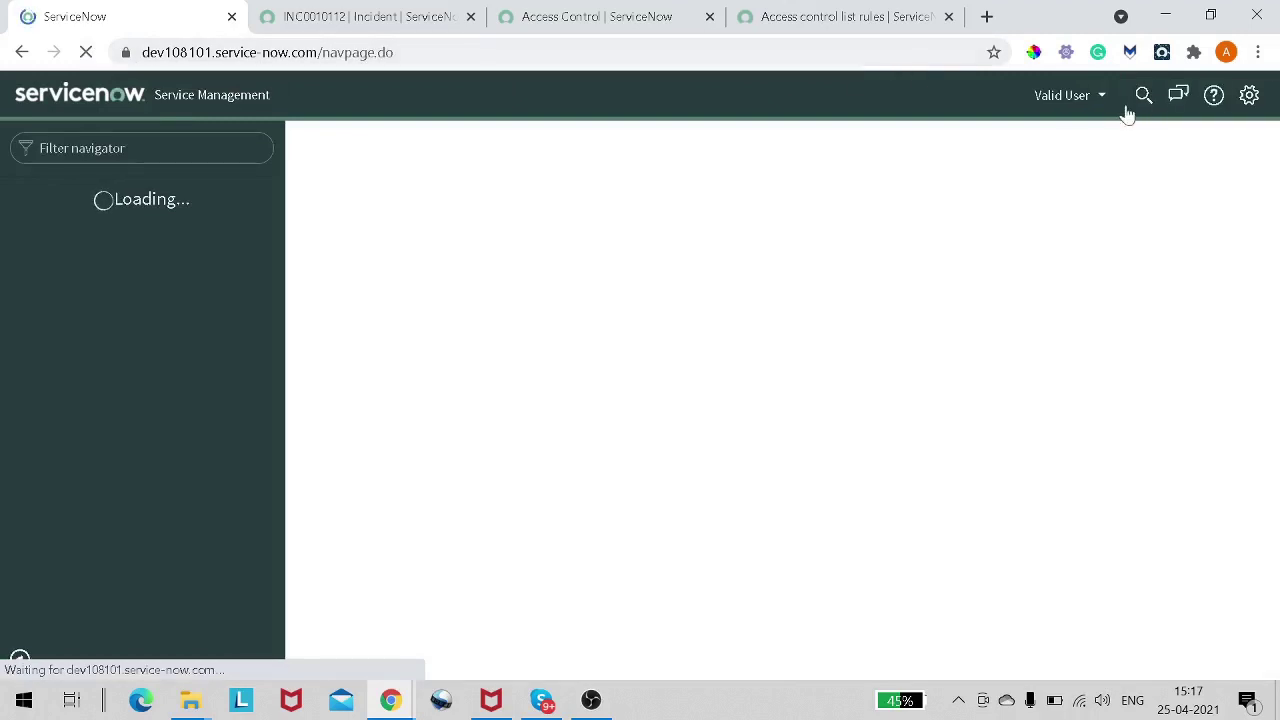
pyautogui.click(1075, 100)
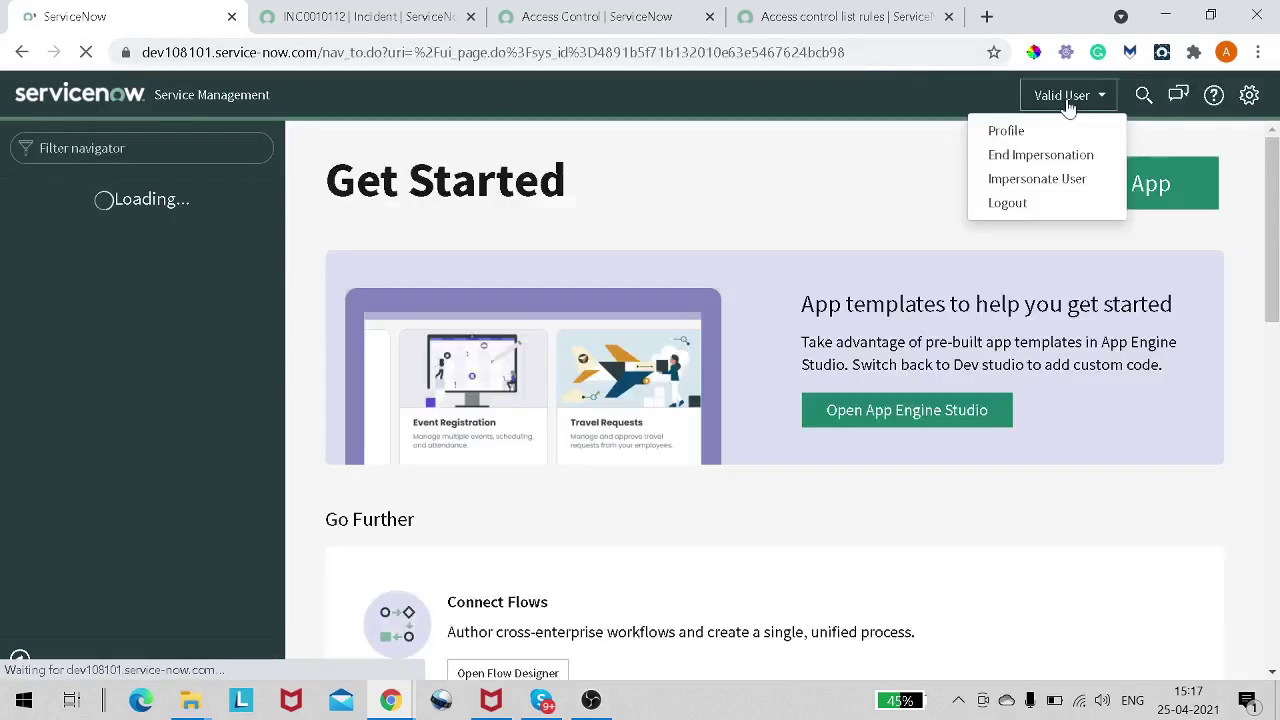
pyautogui.click(1040, 180)
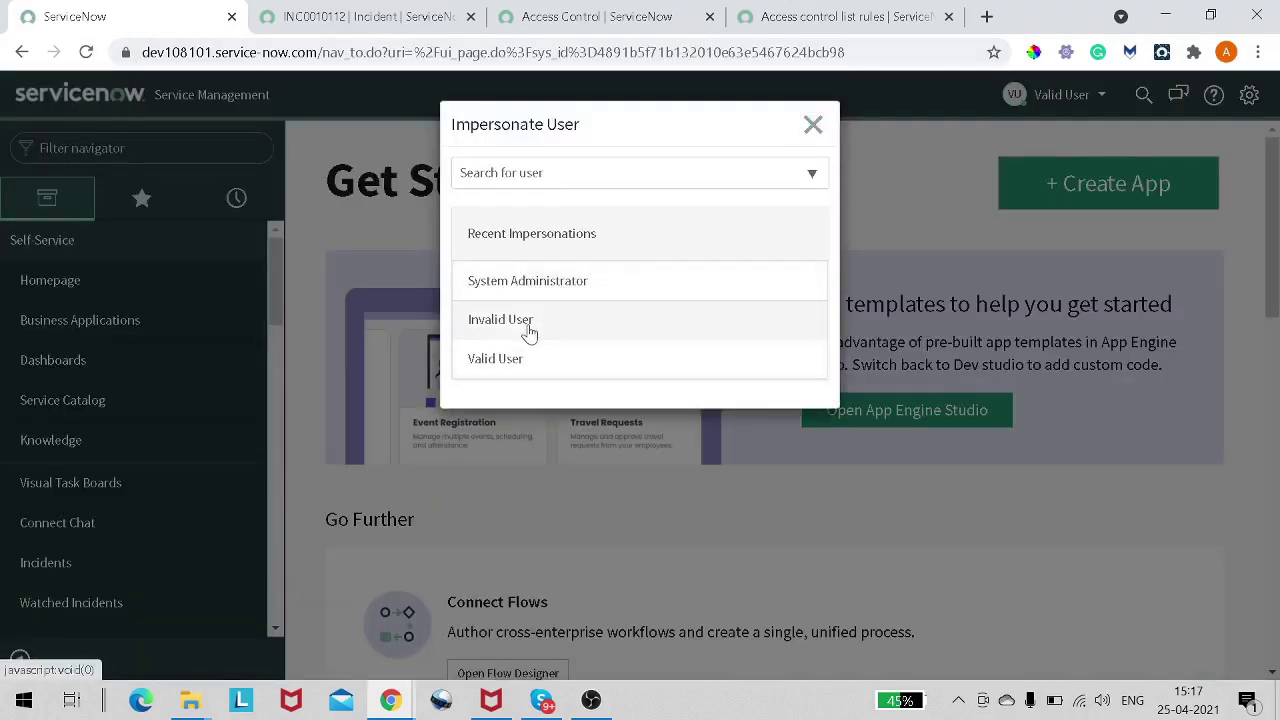
pyautogui.click(530, 333)
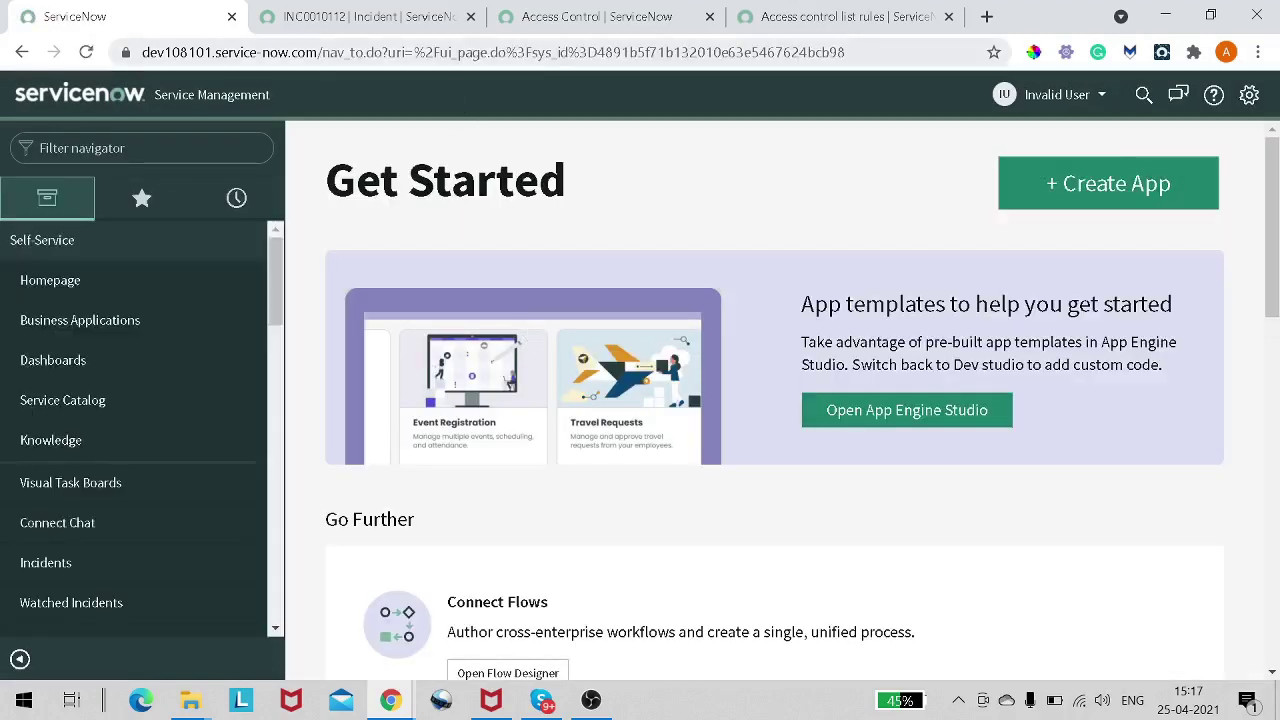
# Reload incident INC0010112 as Invalid User and check whether its Test ACL field can be edited.
pyautogui.click(398, 22)
pyautogui.click(292, 97)
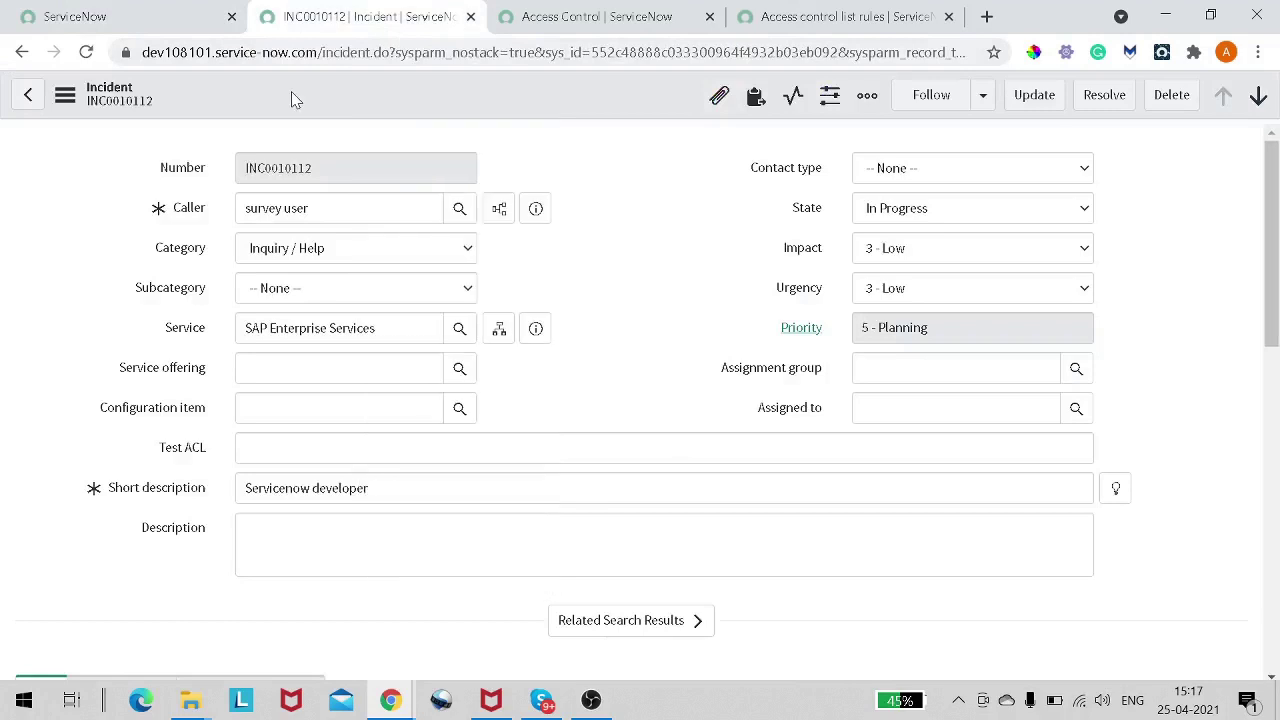
pyautogui.rightClick(292, 97)
pyautogui.click(360, 569)
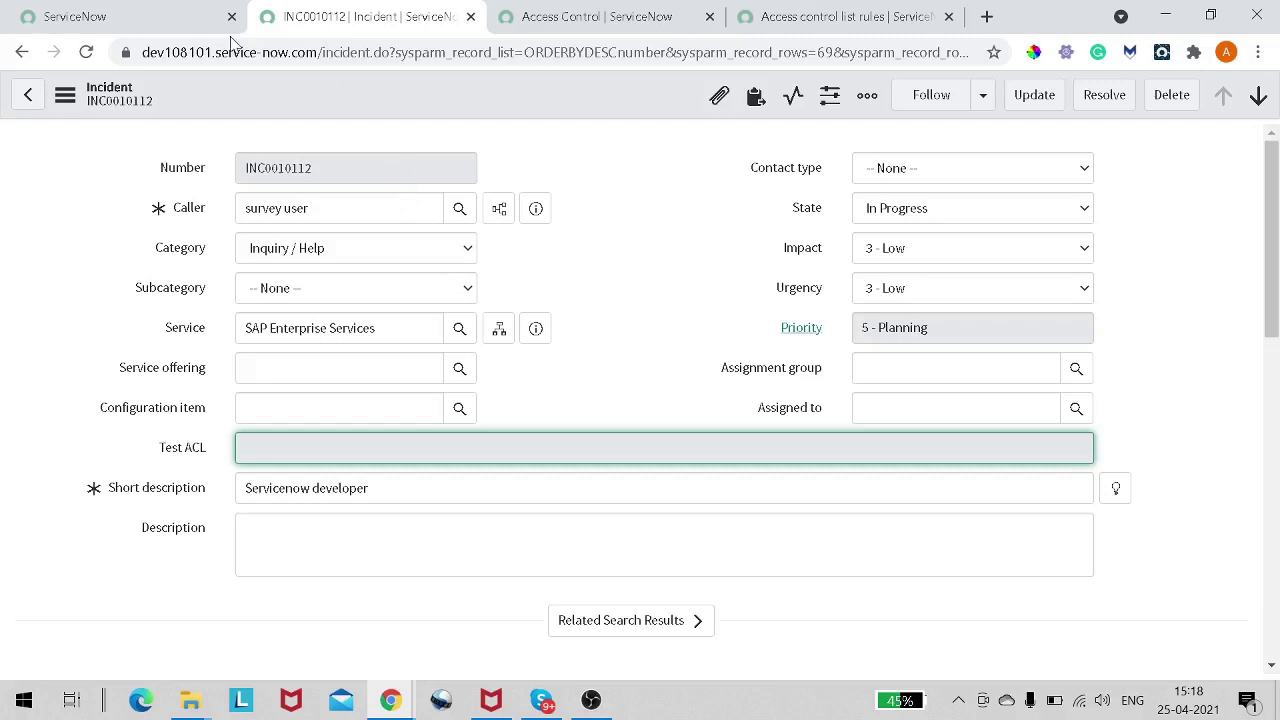
# Return to the main ServiceNow page and end the impersonation of Invalid User.
pyautogui.click(190, 33)
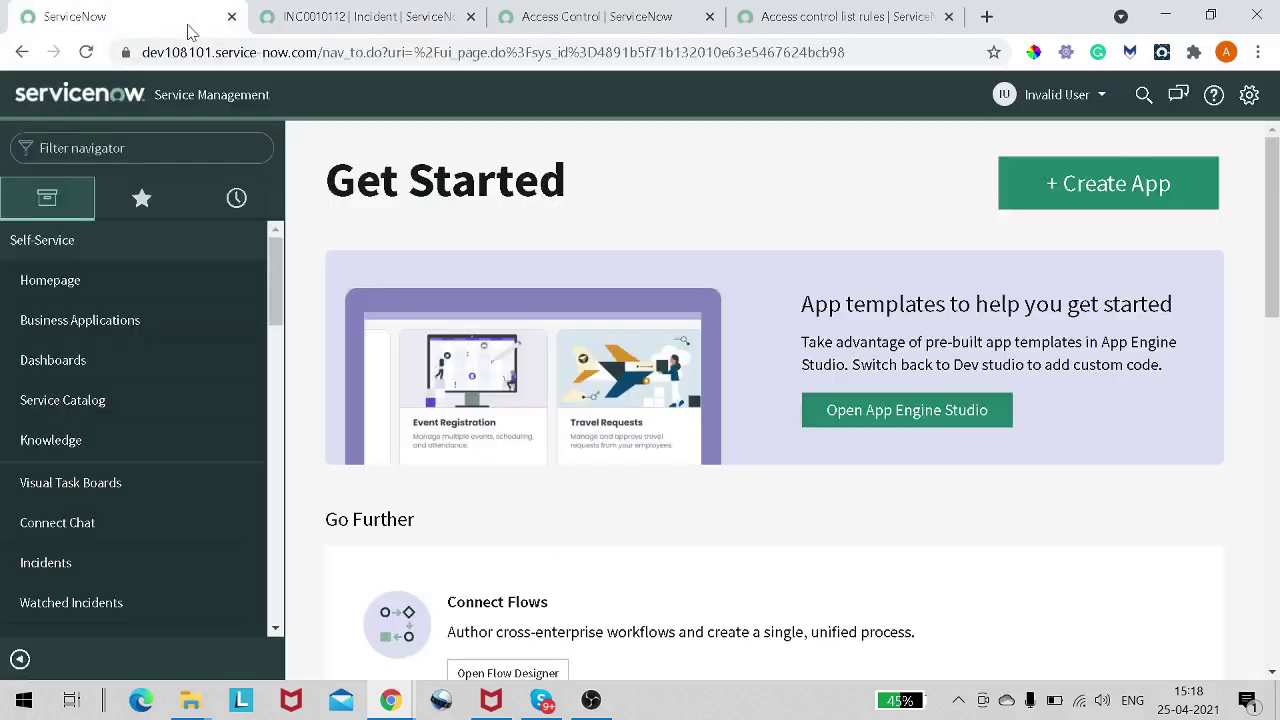
pyautogui.click(100, 148)
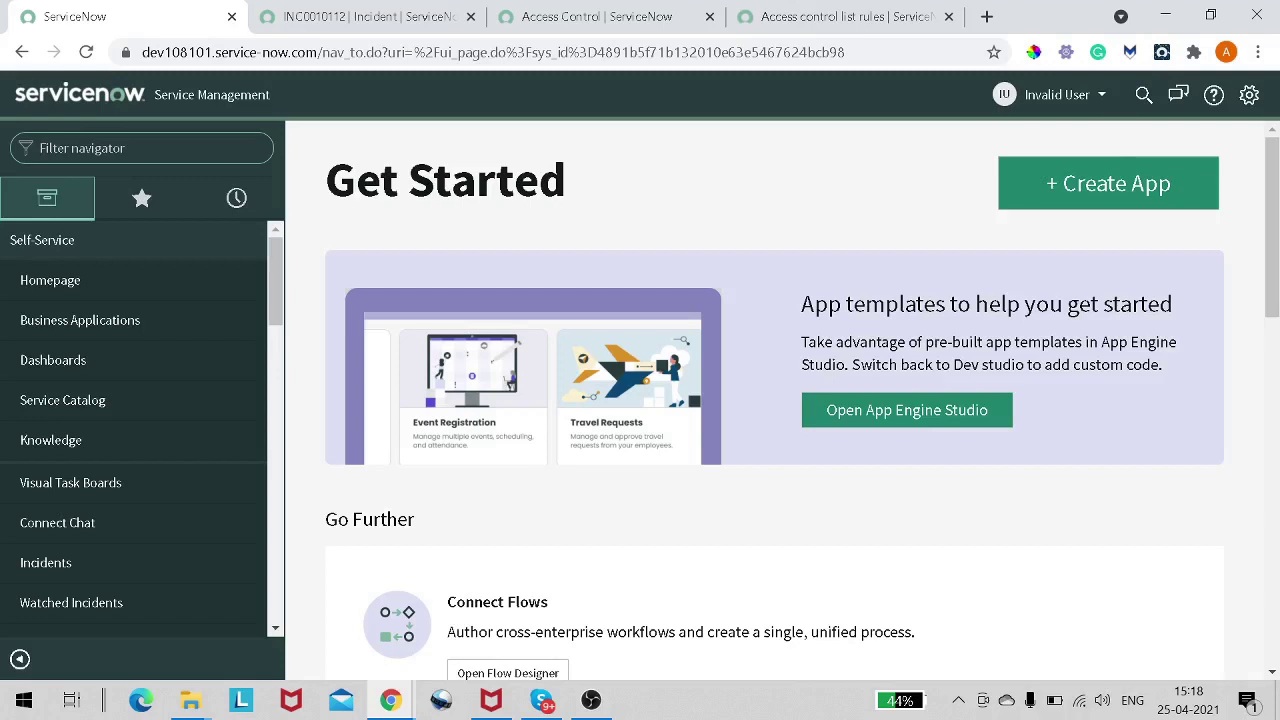
pyautogui.click(1065, 98)
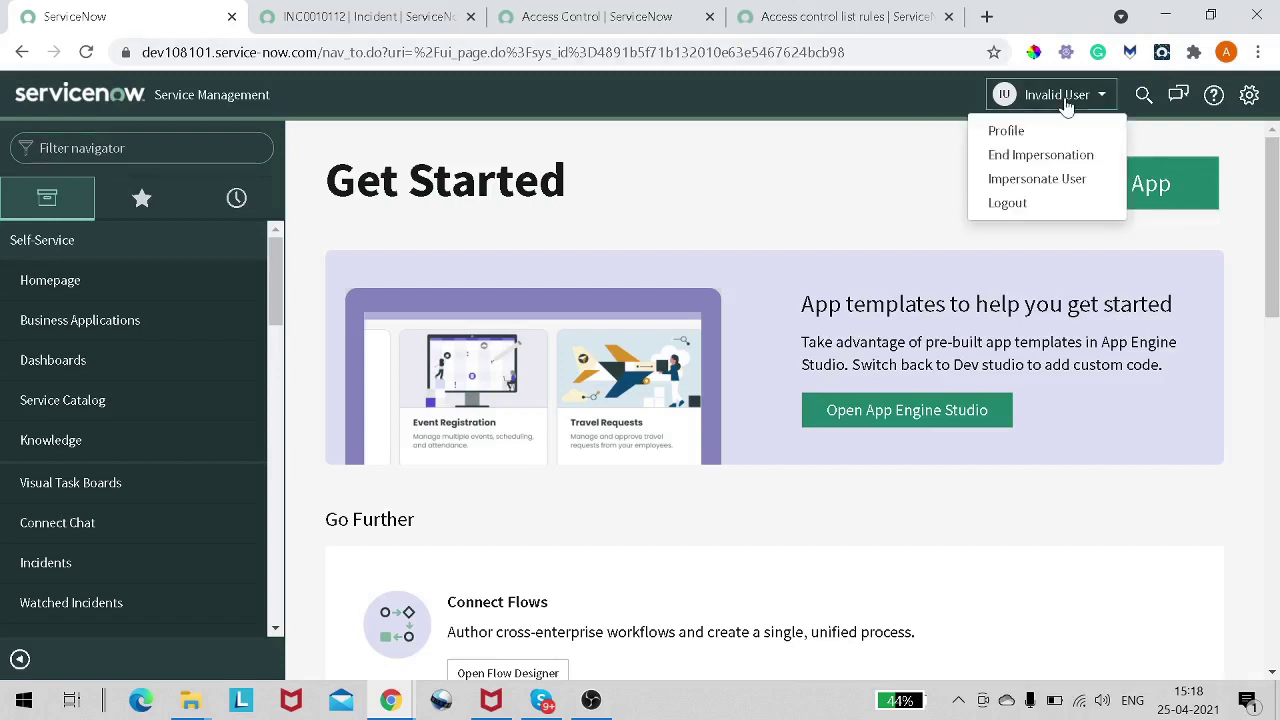
pyautogui.click(1058, 158)
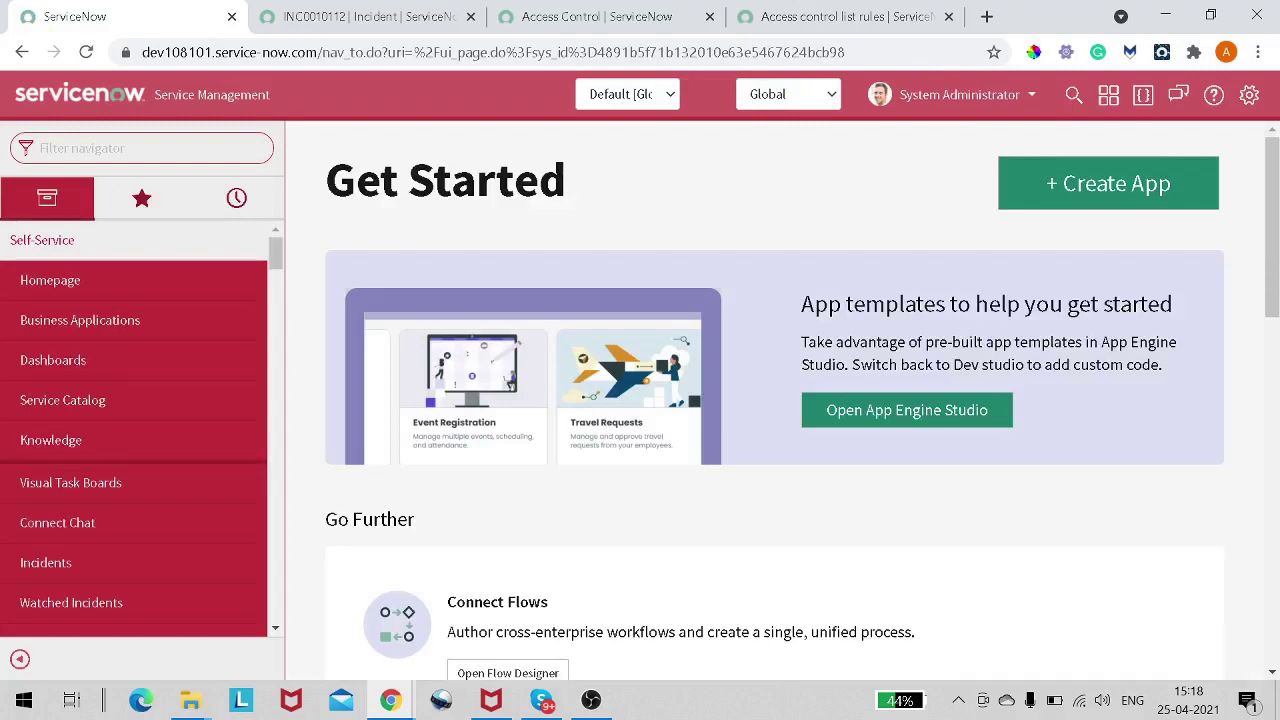
# Find and enable Debug Security Rules, allow the site's notifications, and minimize the session log window.
pyautogui.write('d')
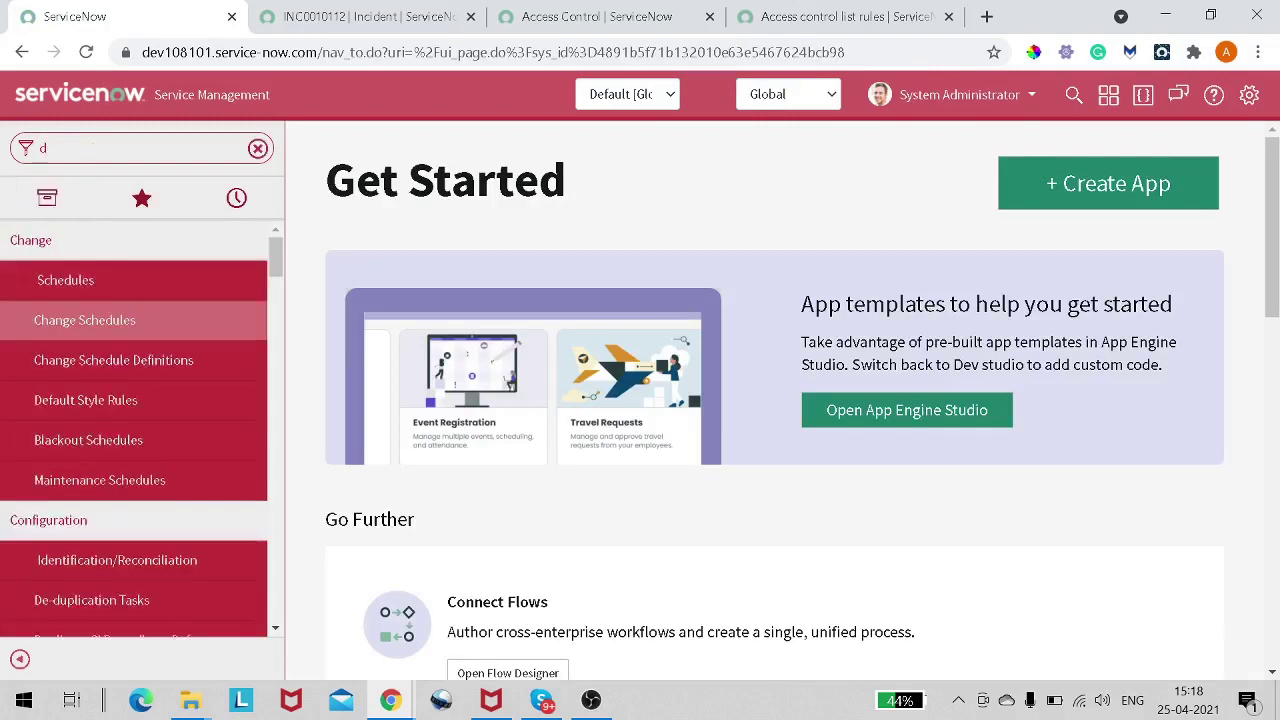
pyautogui.write('ubug se')
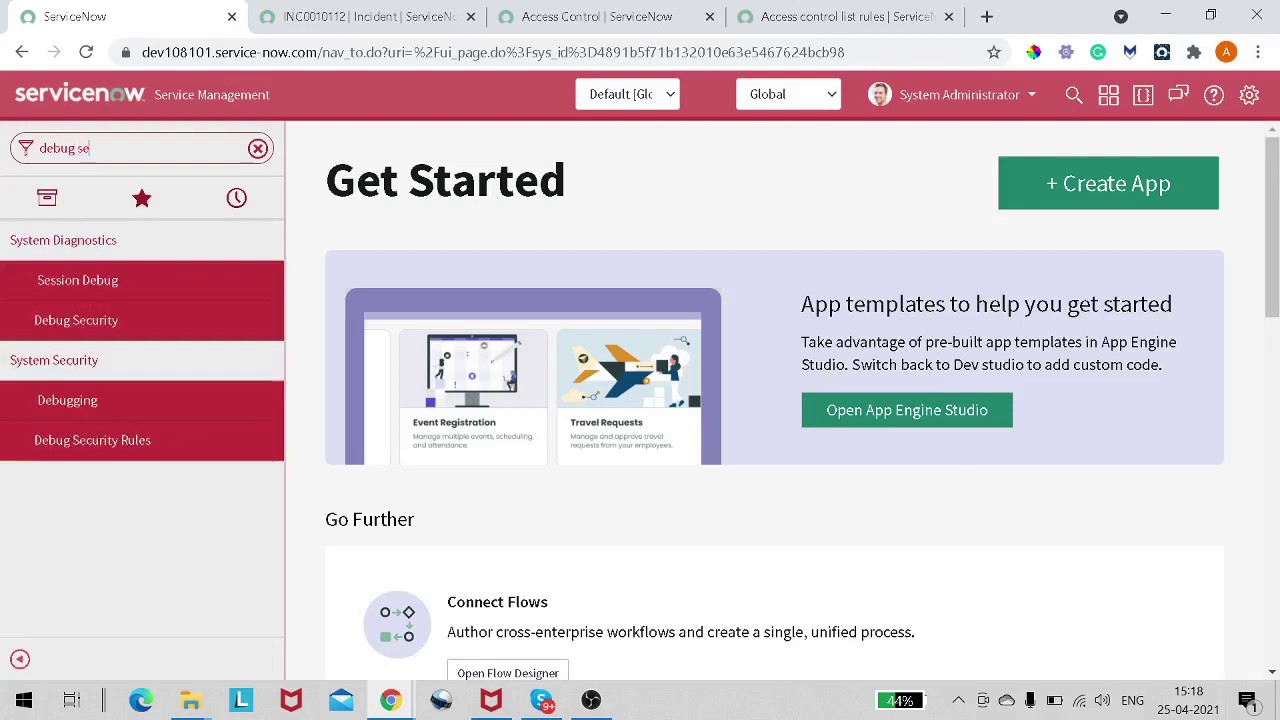
pyautogui.click(89, 445)
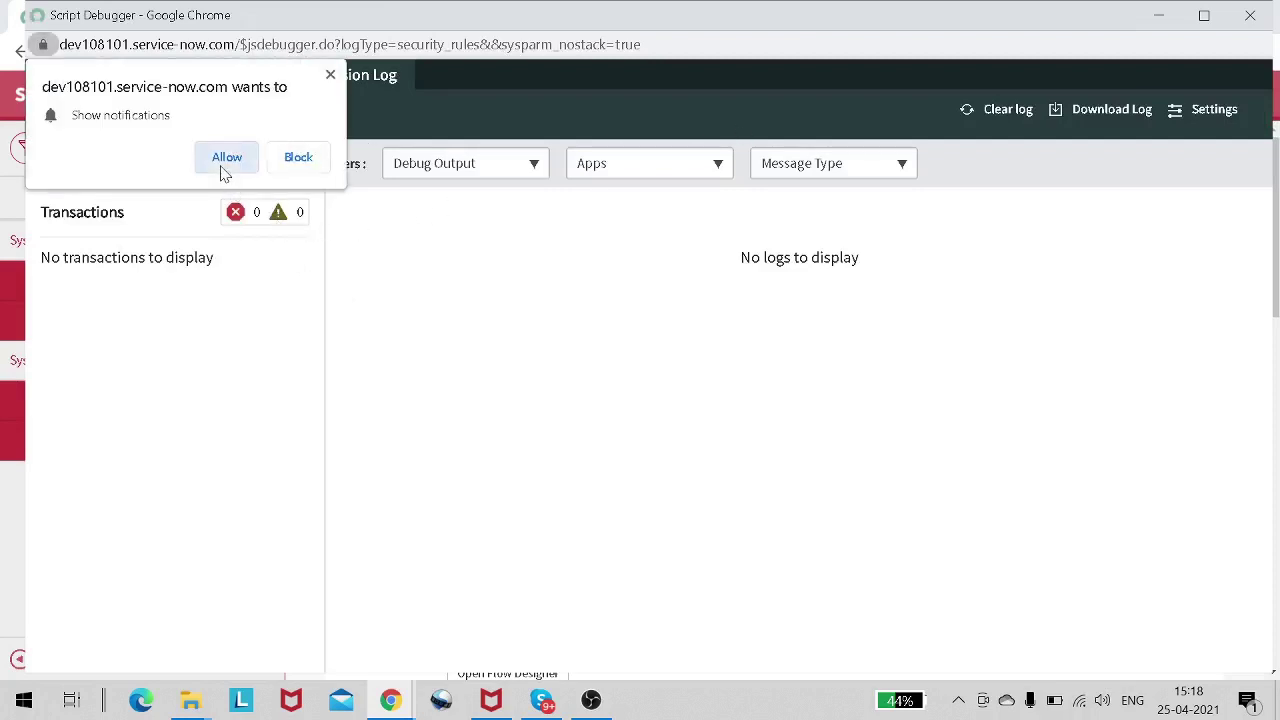
pyautogui.click(224, 160)
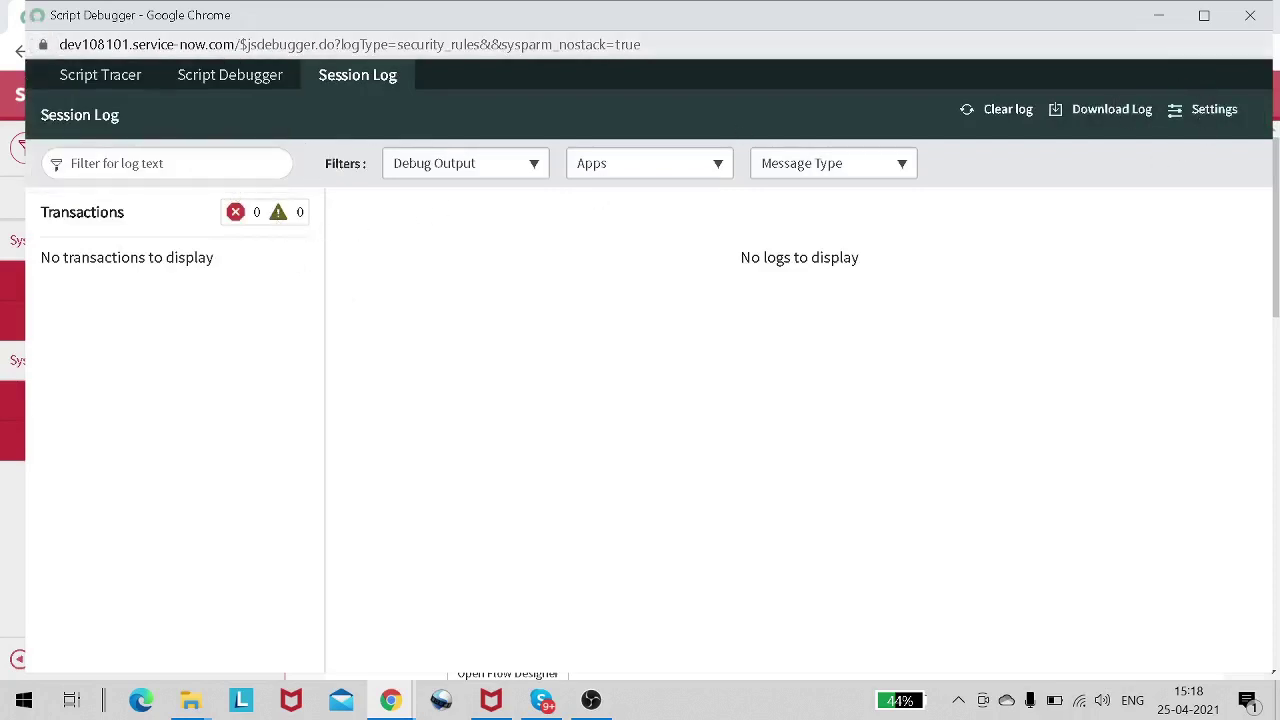
pyautogui.click(1157, 22)
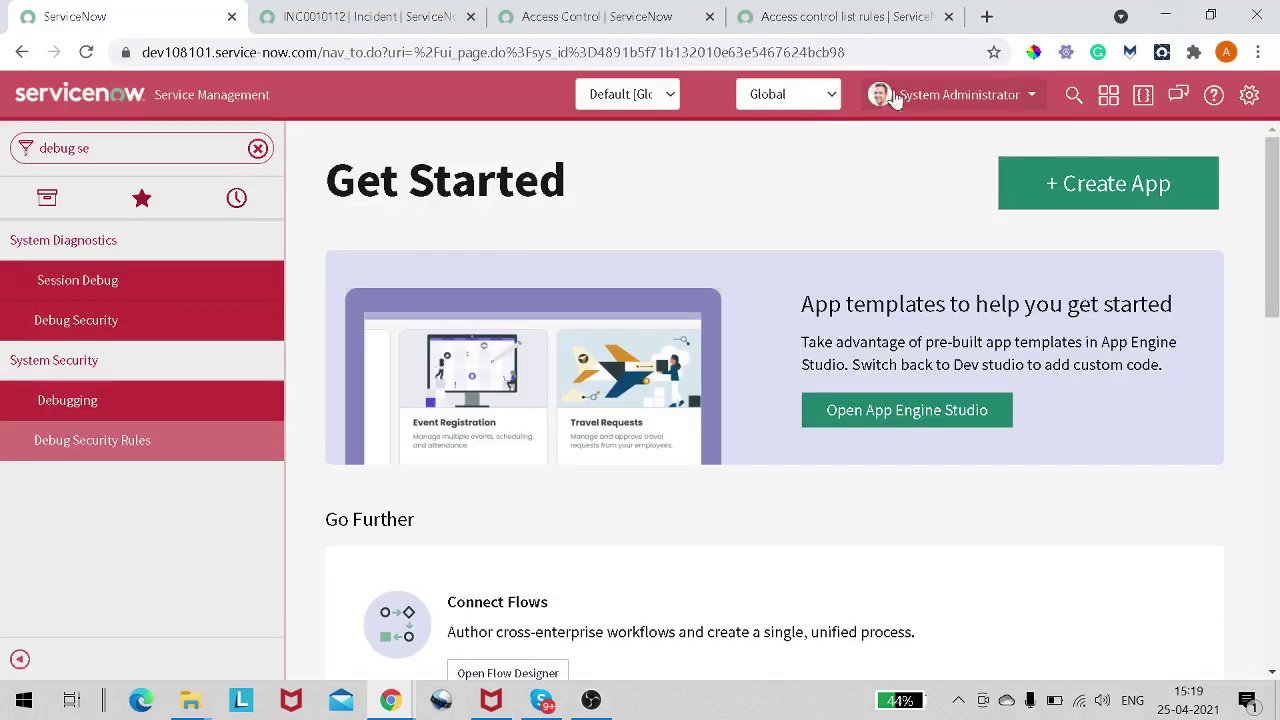
# Impersonate Valid User with security rule debugging enabled.
pyautogui.click(948, 92)
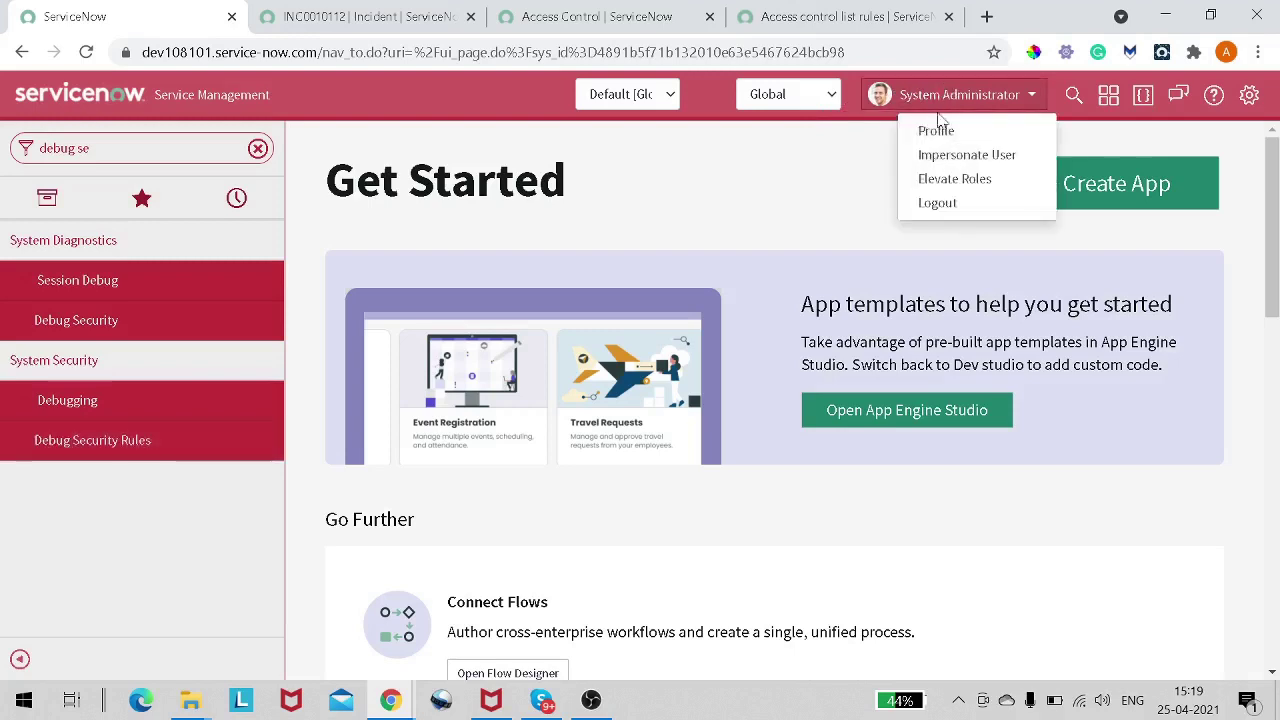
pyautogui.click(946, 160)
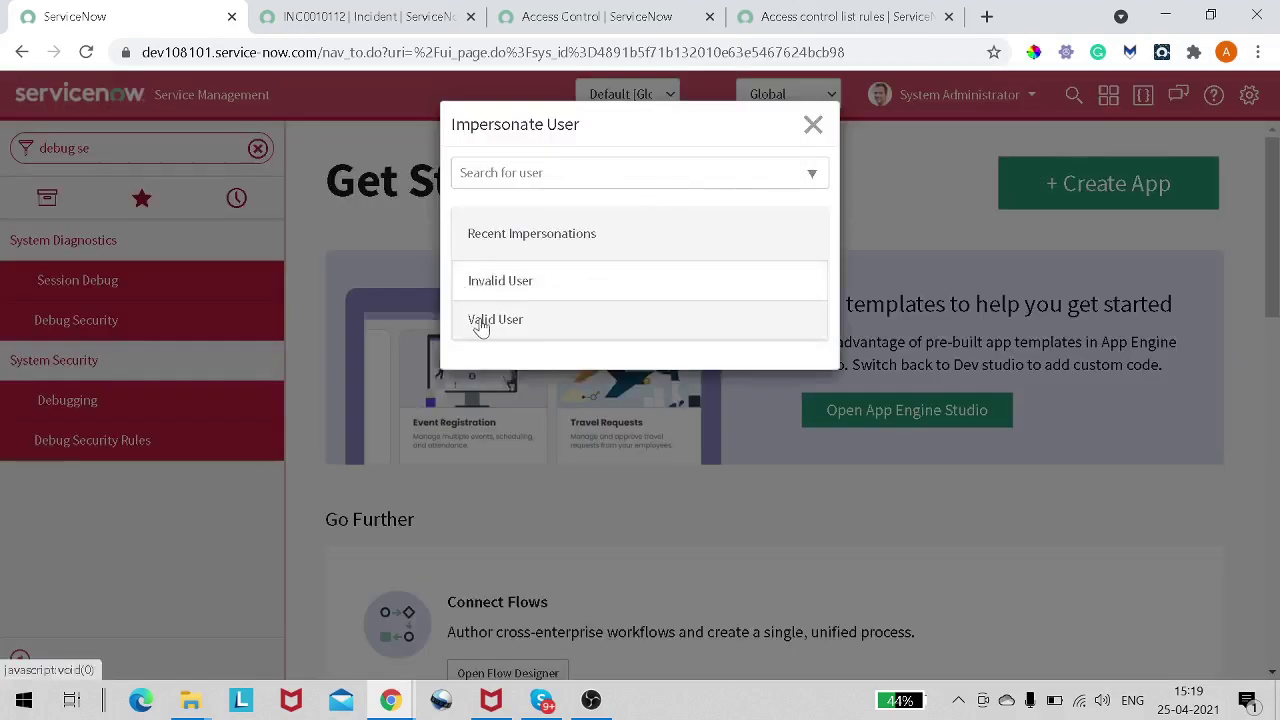
pyautogui.click(480, 322)
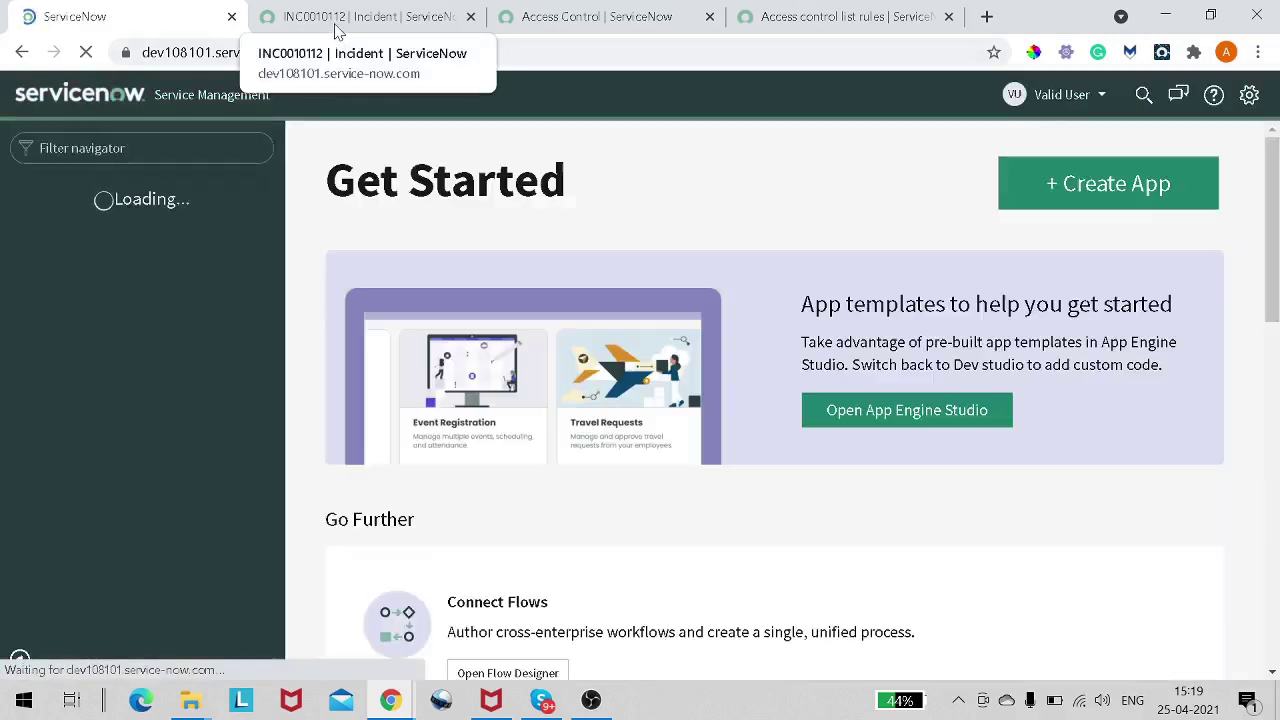
# Reload incident INC0010112 as Valid User and show the security debug results for the Test ACL field.
pyautogui.click(337, 30)
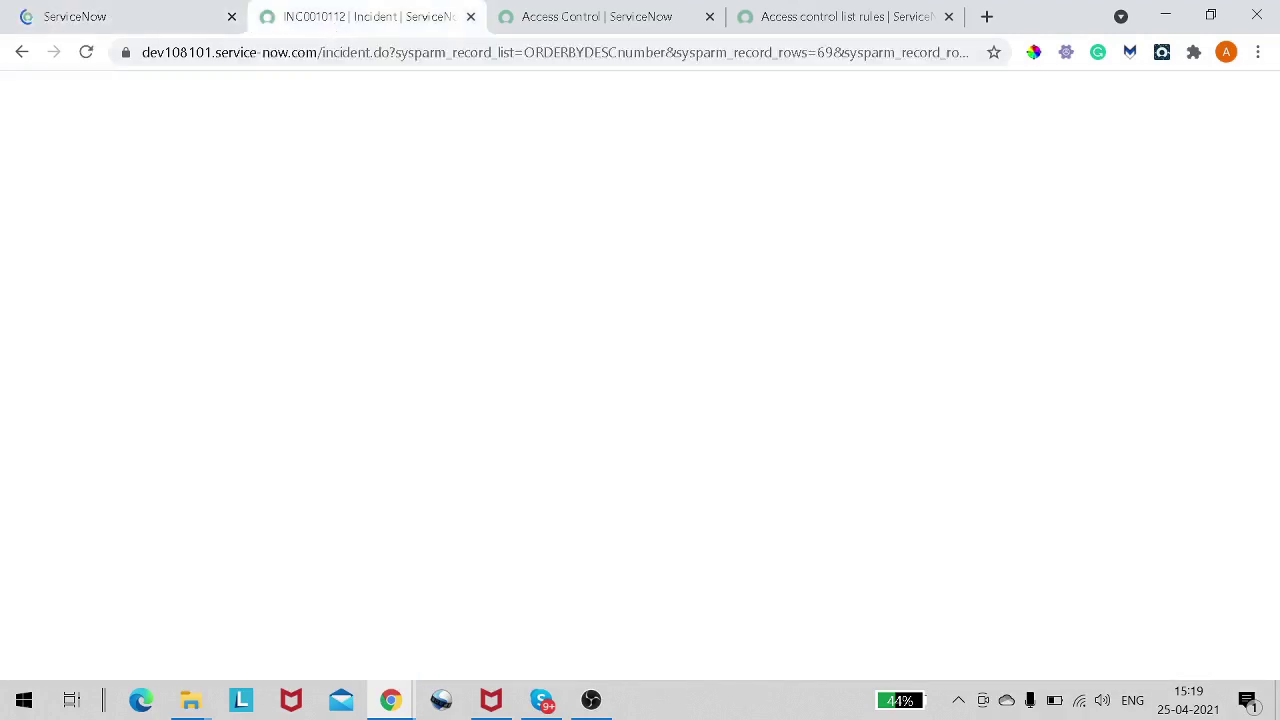
pyautogui.rightClick(346, 109)
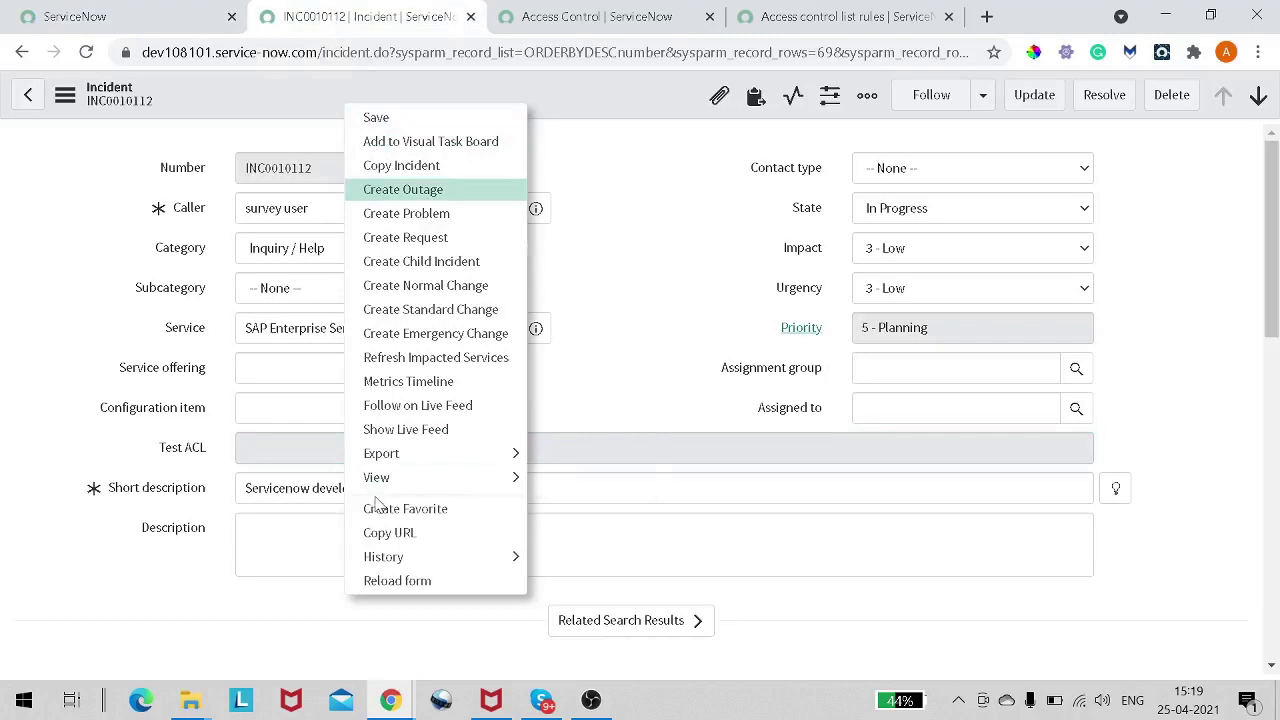
pyautogui.click(389, 581)
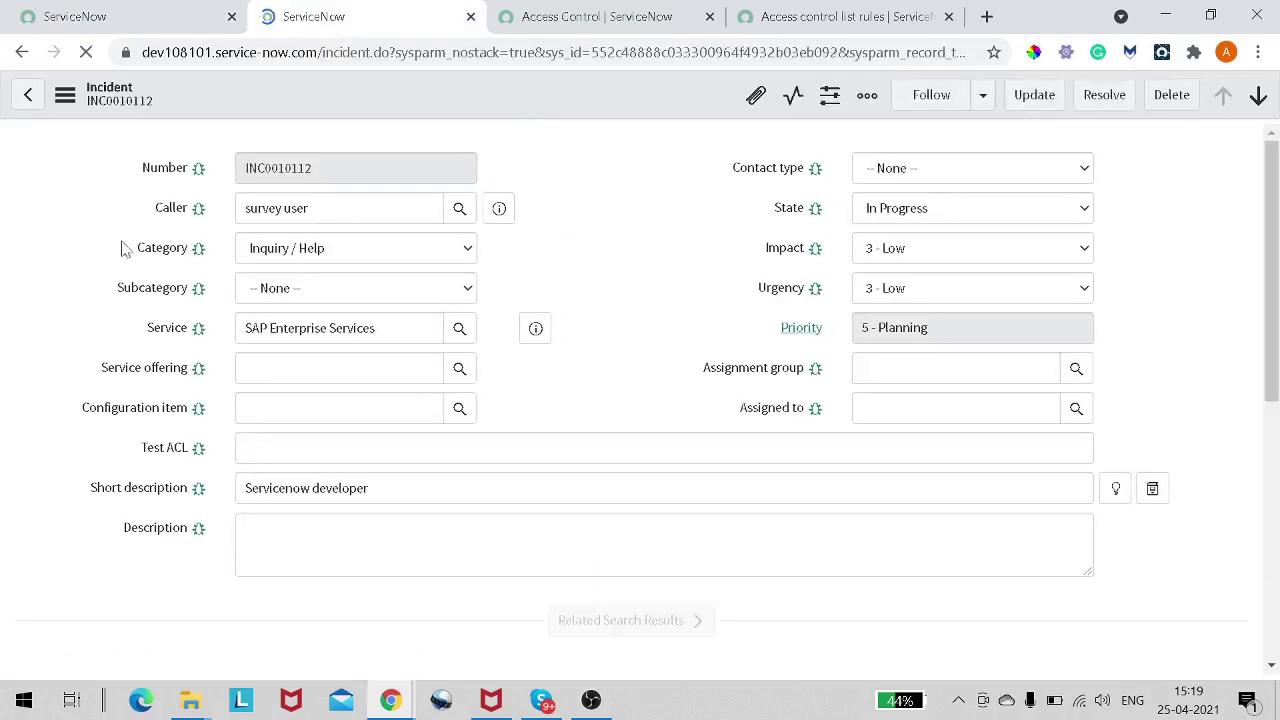
pyautogui.scroll(-1, 352, 346)
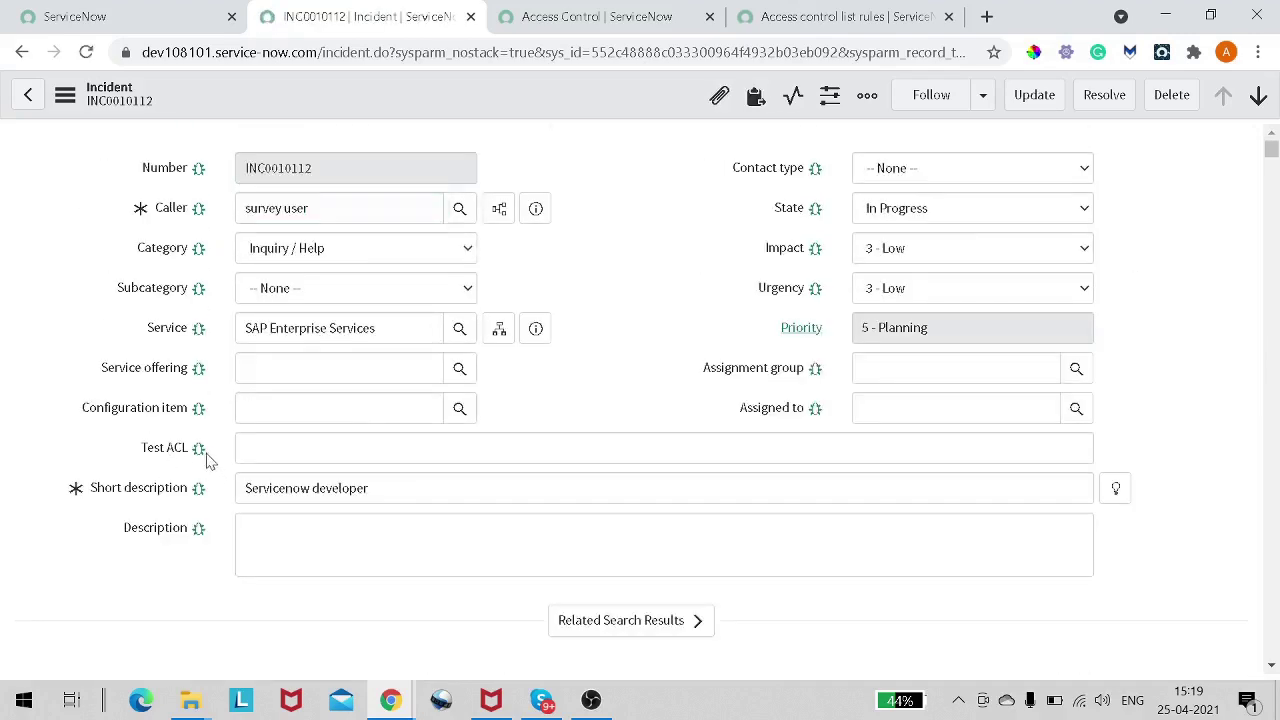
pyautogui.click(198, 450)
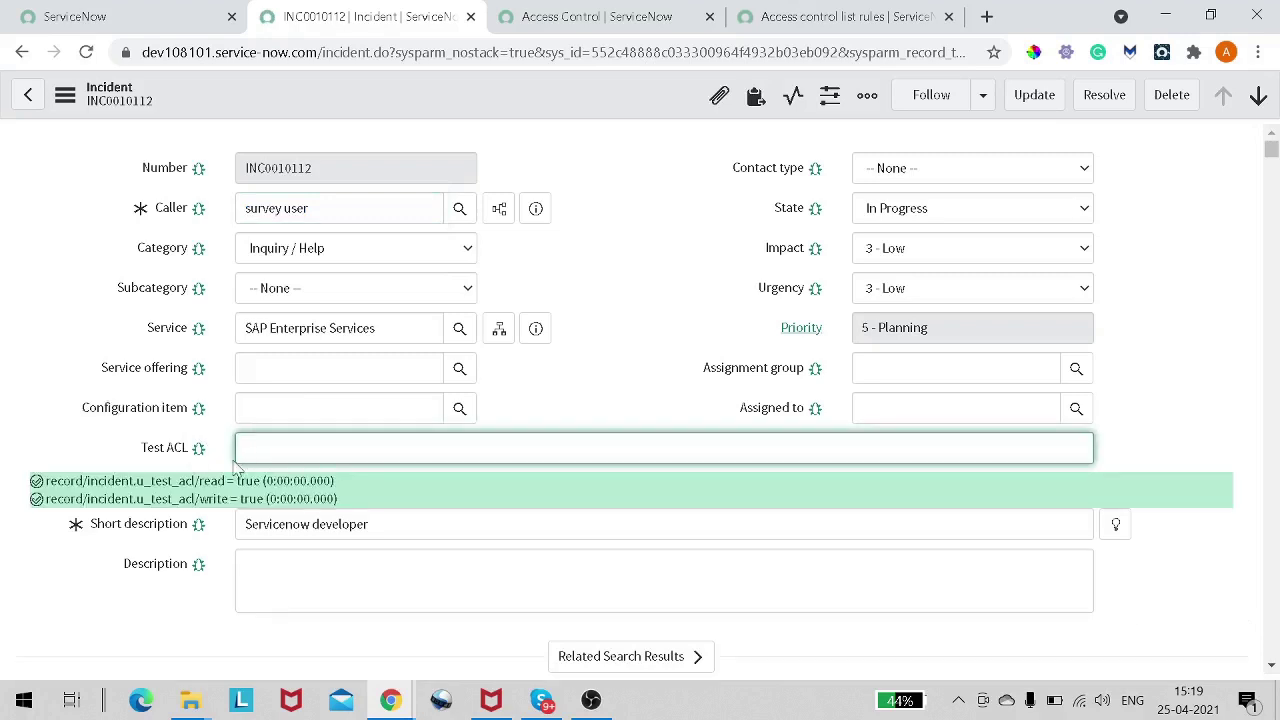
# Examine the read and write security debug results under the Test ACL field, and check that the field accepts focus.
pyautogui.moveTo(32, 480); pyautogui.dragTo(338, 499)
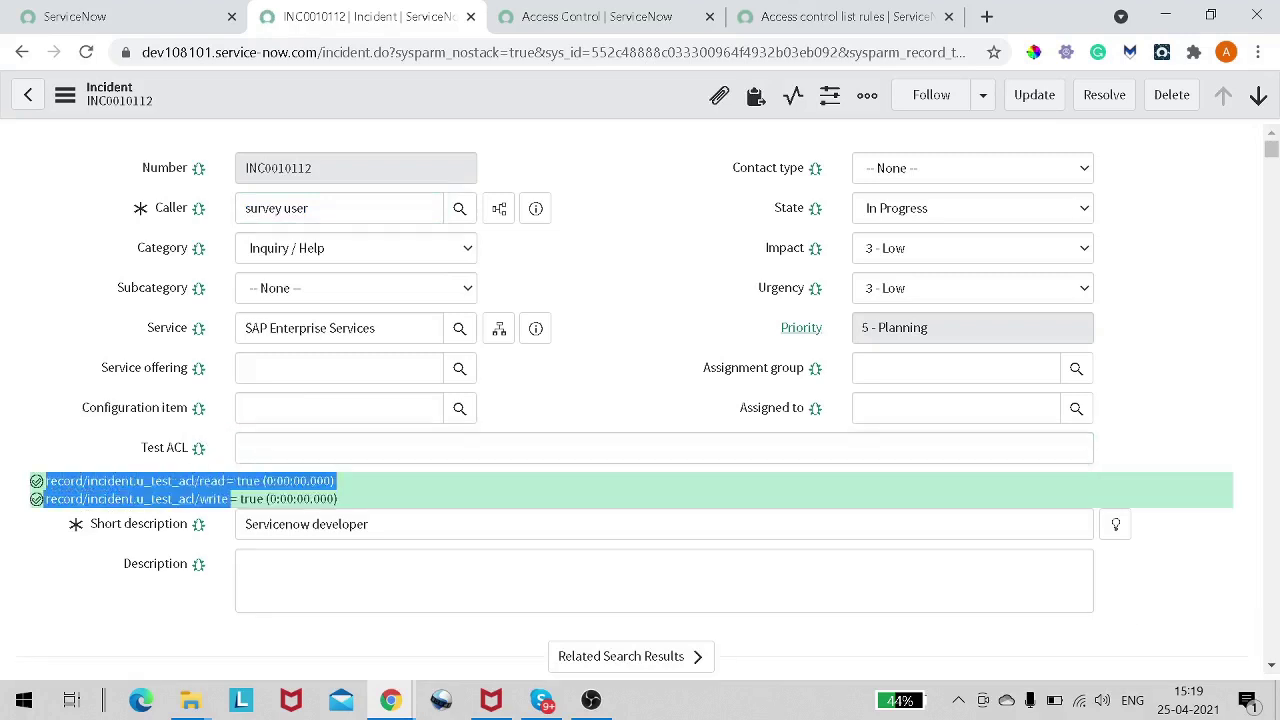
pyautogui.click(338, 499)
pyautogui.moveTo(98, 481); pyautogui.dragTo(231, 499)
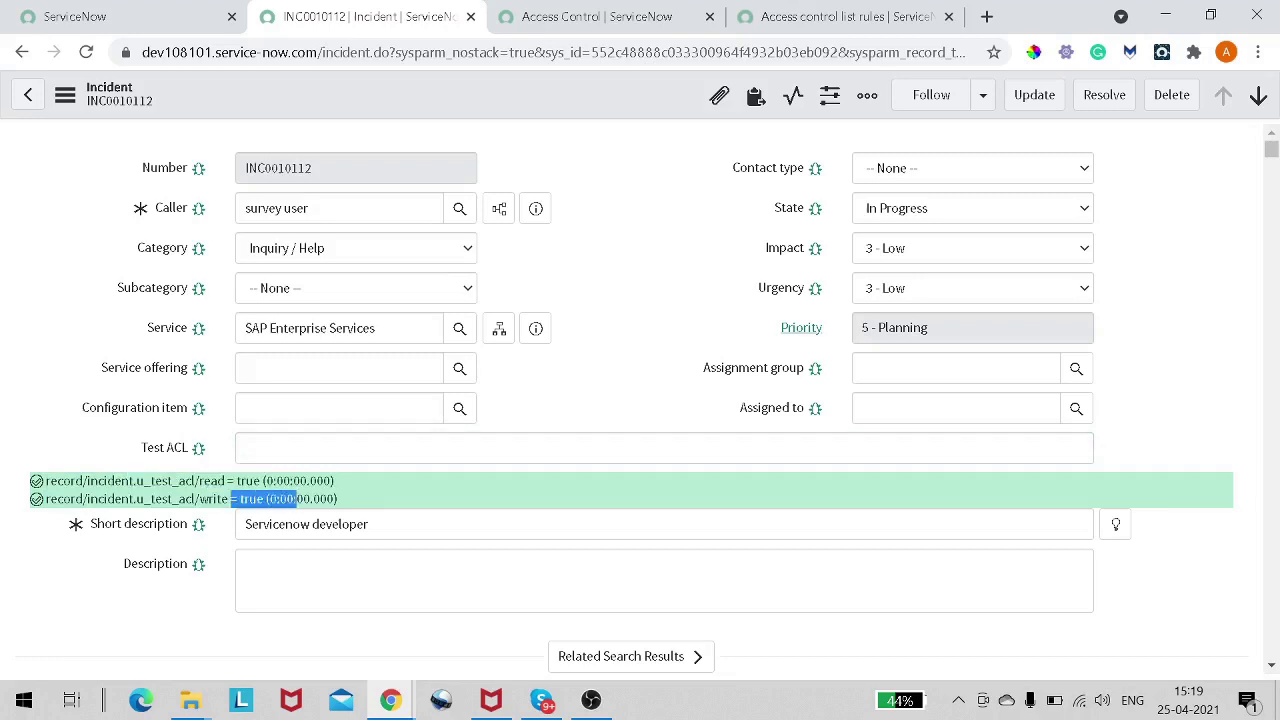
pyautogui.click(340, 499)
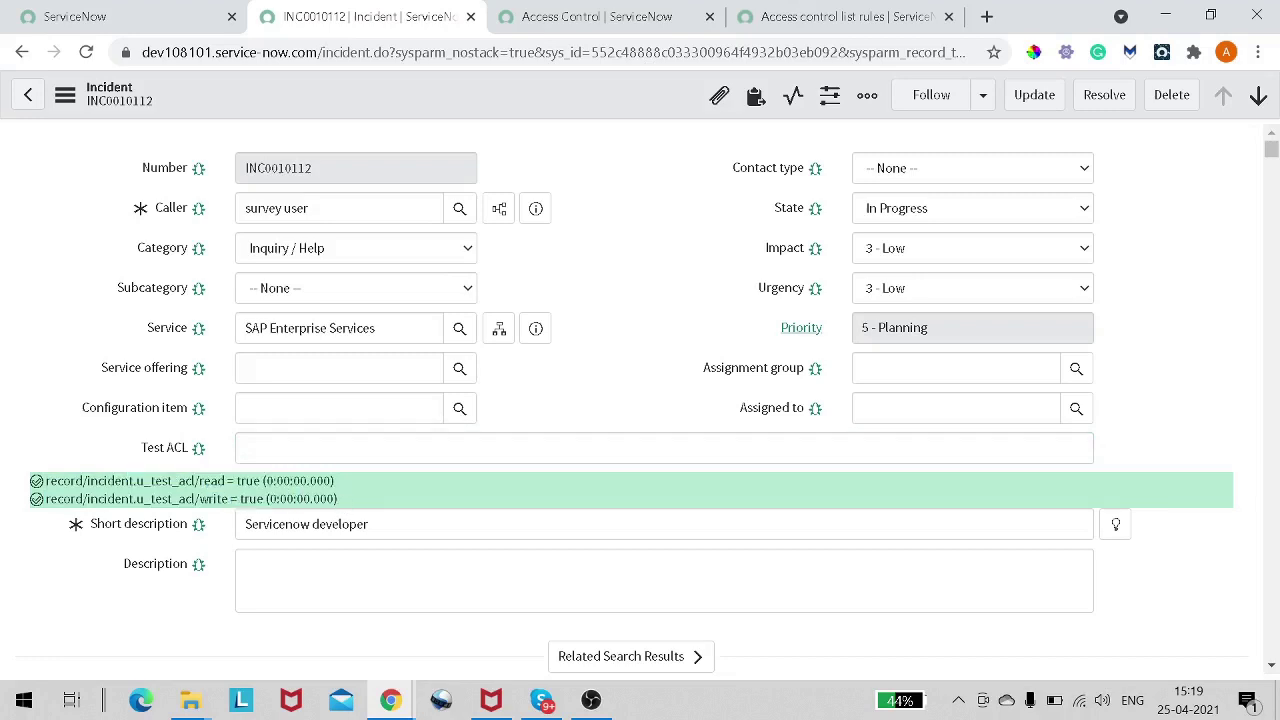
pyautogui.click(246, 448)
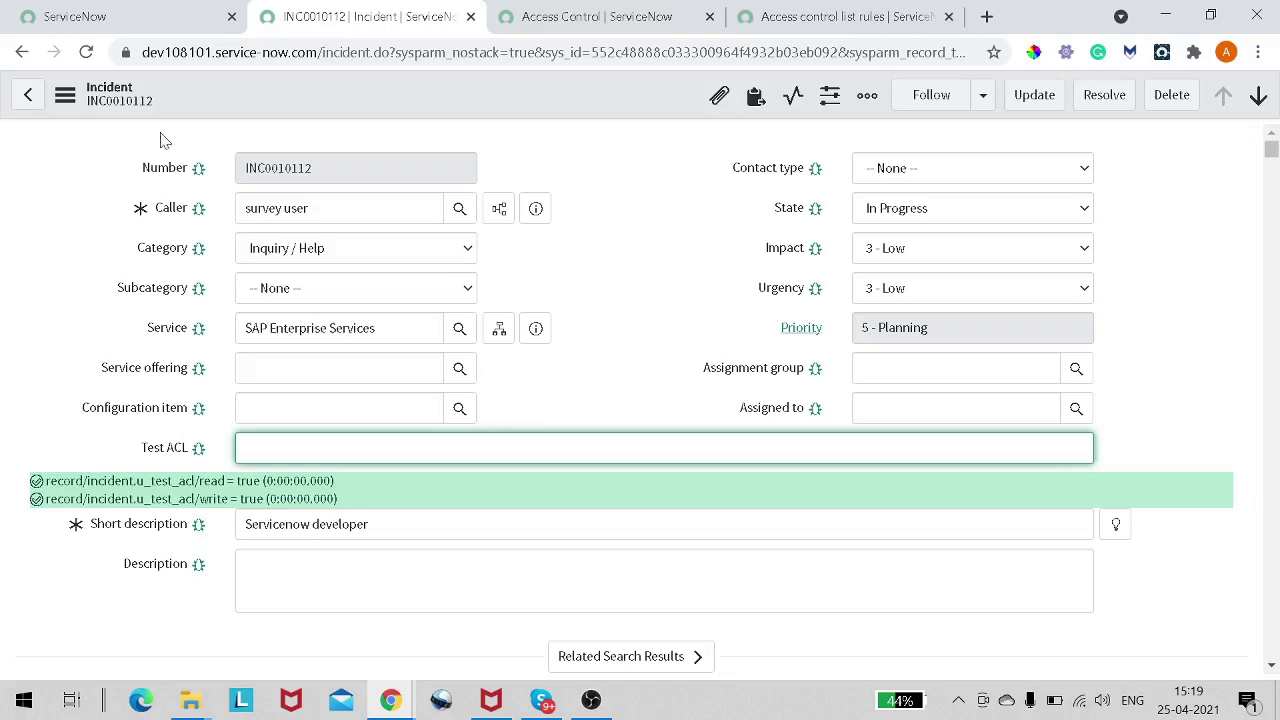
# Return to the main ServiceNow page and switch the impersonation to Invalid User.
pyautogui.click(70, 16)
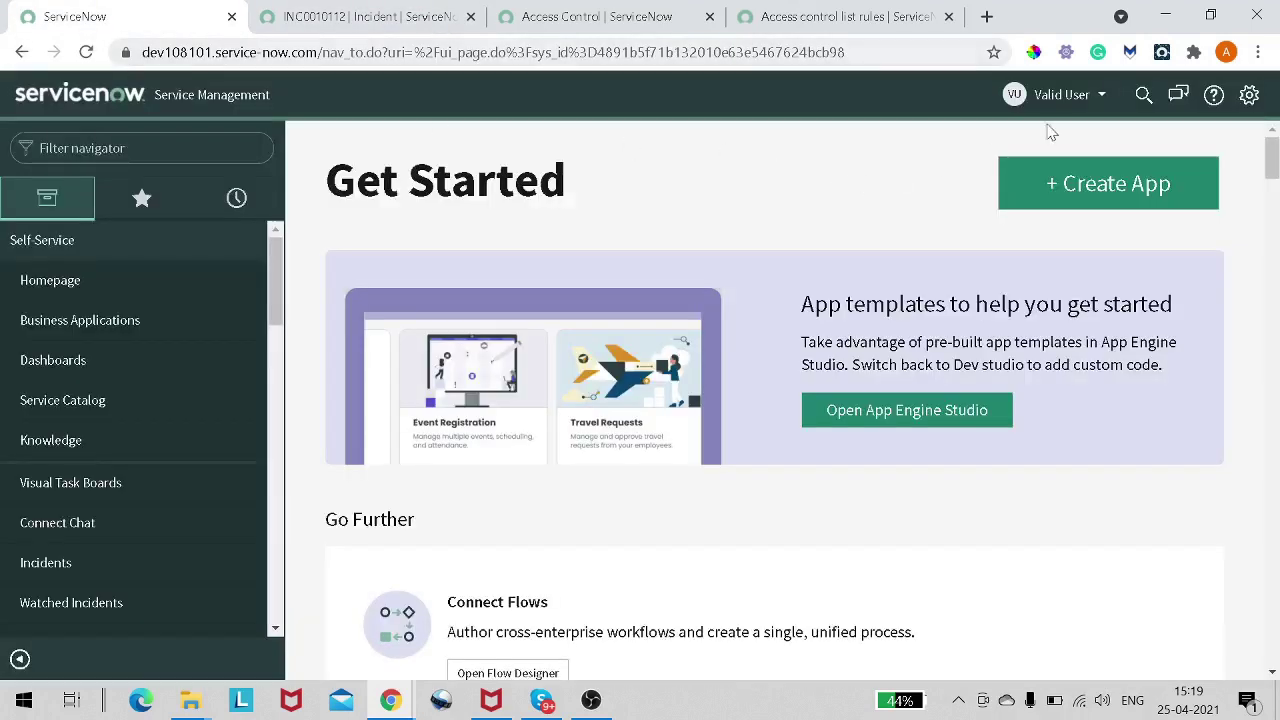
pyautogui.click(1062, 98)
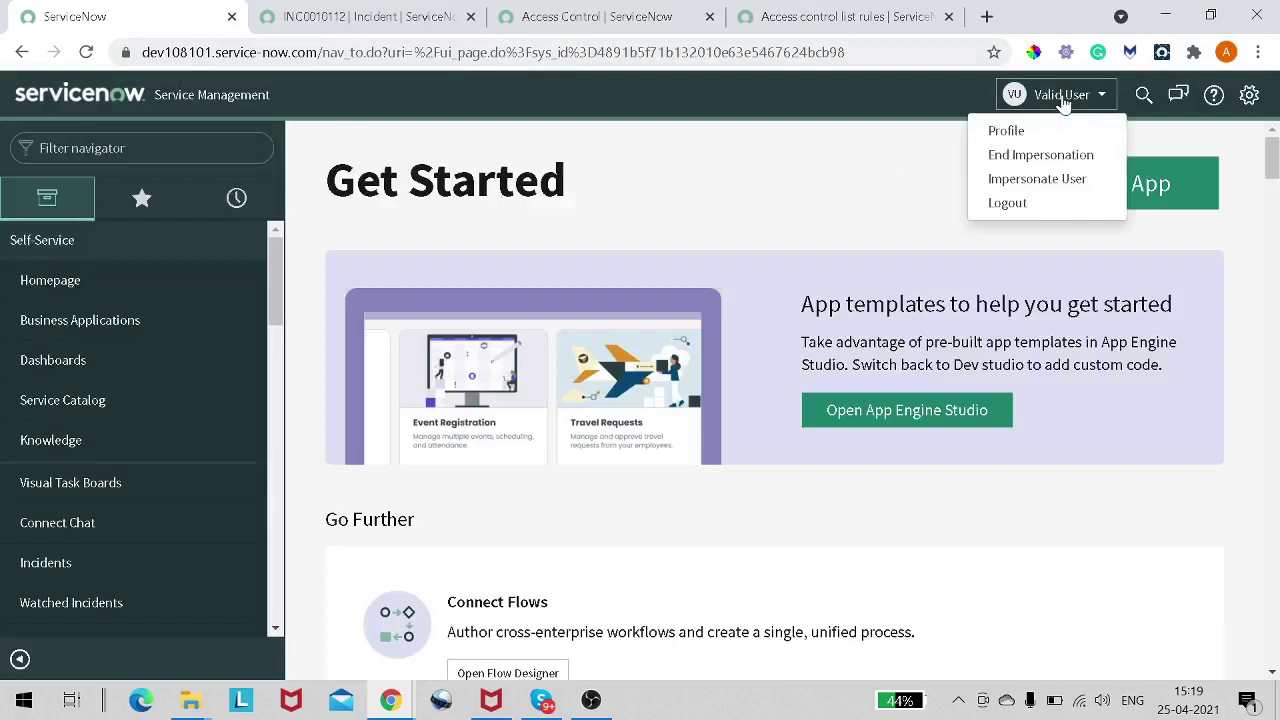
pyautogui.click(1043, 180)
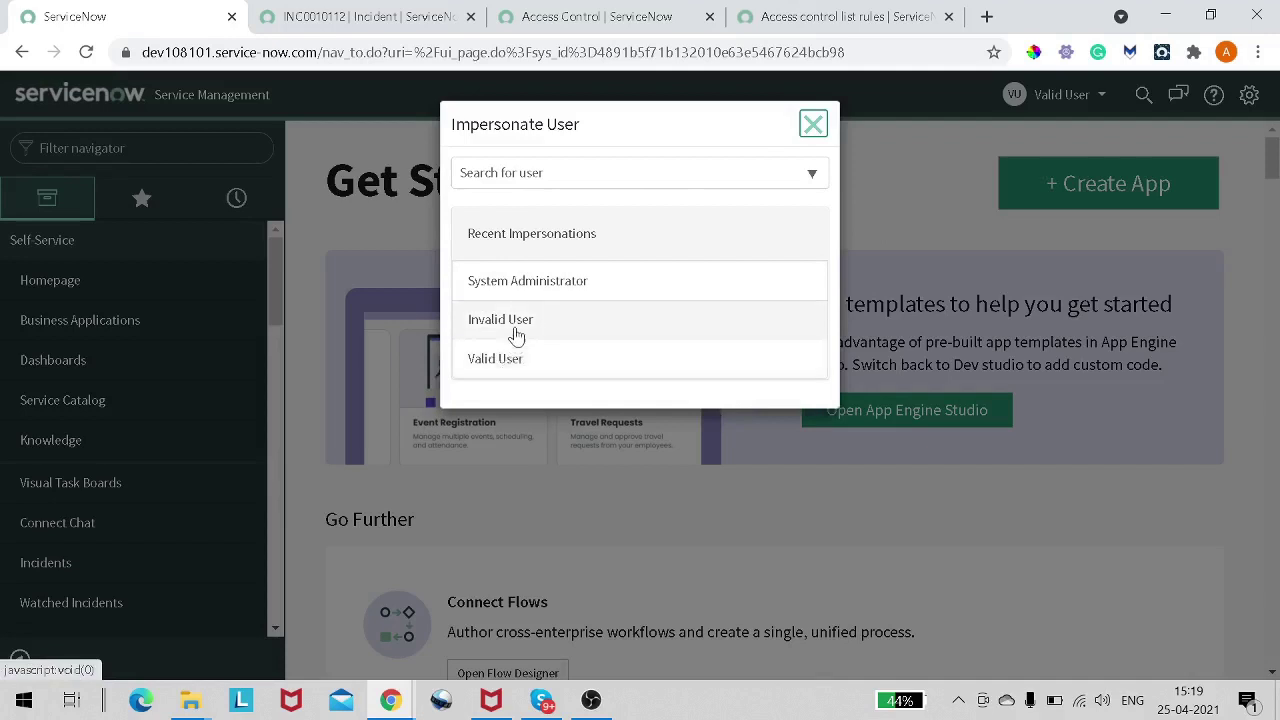
pyautogui.click(516, 336)
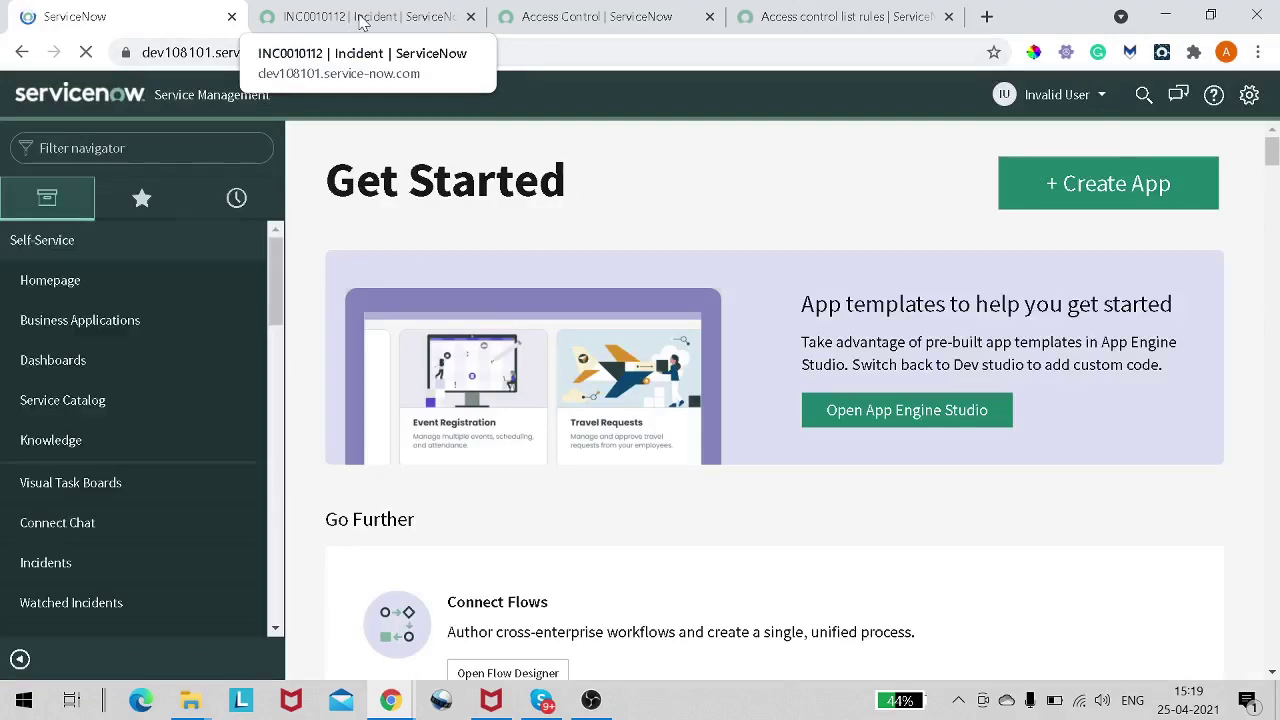
# Reload incident INC0010112 as Invalid User and examine the Test ACL field's read and write security debug results.
pyautogui.click(362, 22)
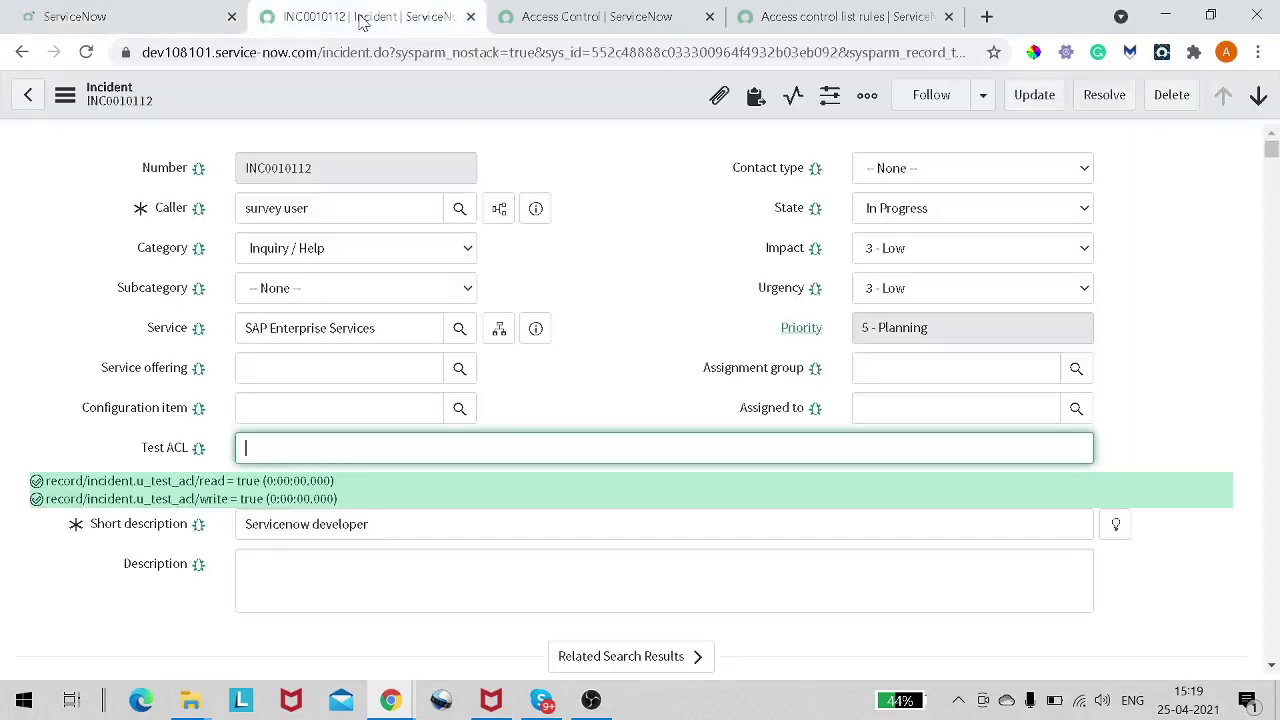
pyautogui.rightClick(366, 102)
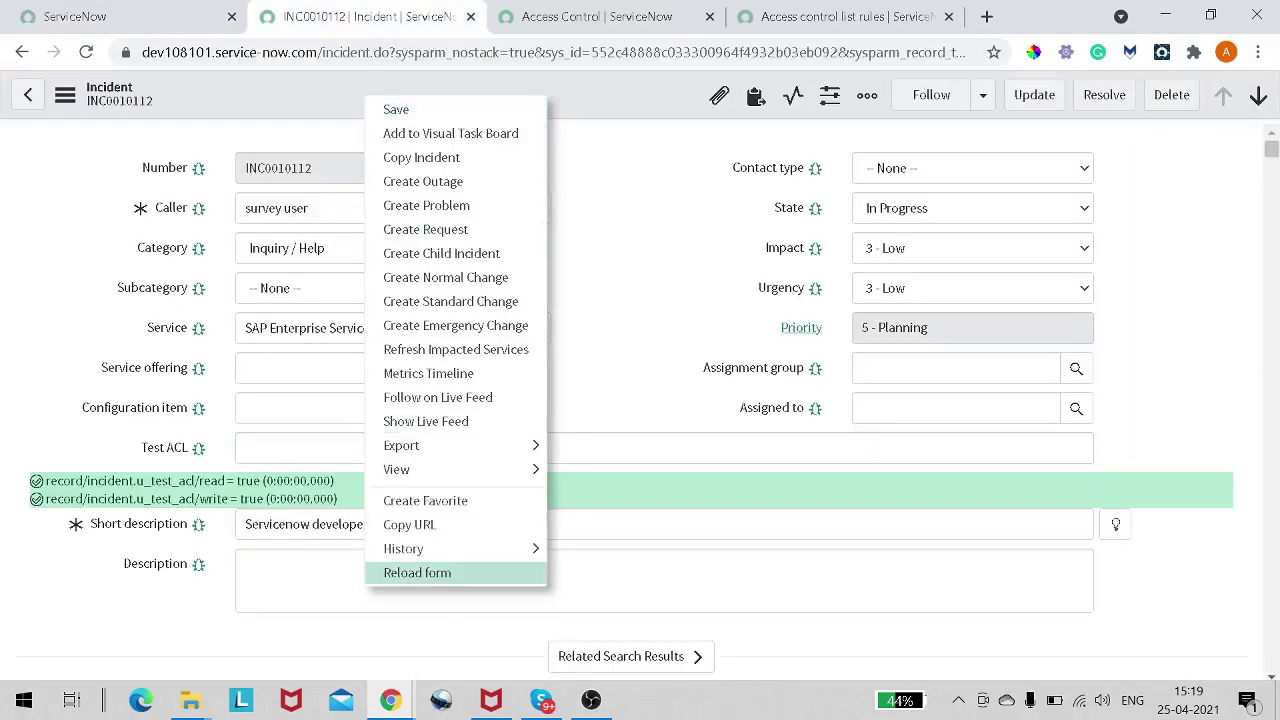
pyautogui.click(448, 573)
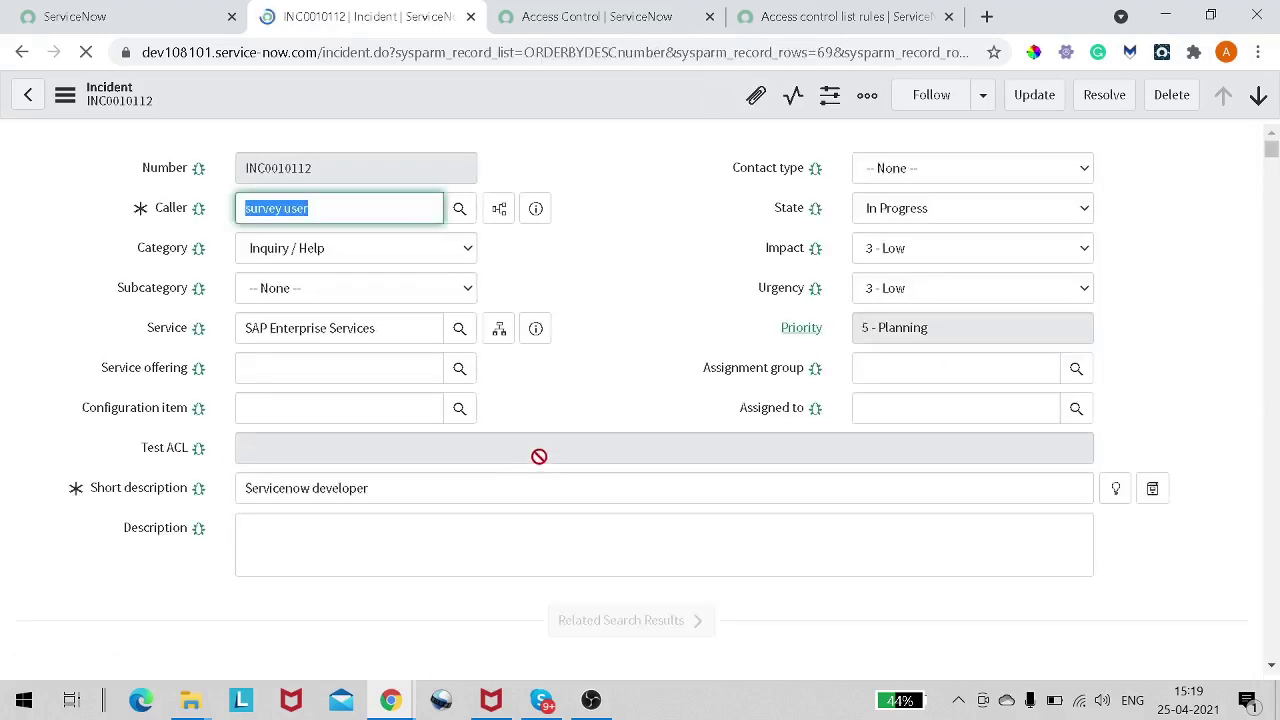
pyautogui.click(198, 452)
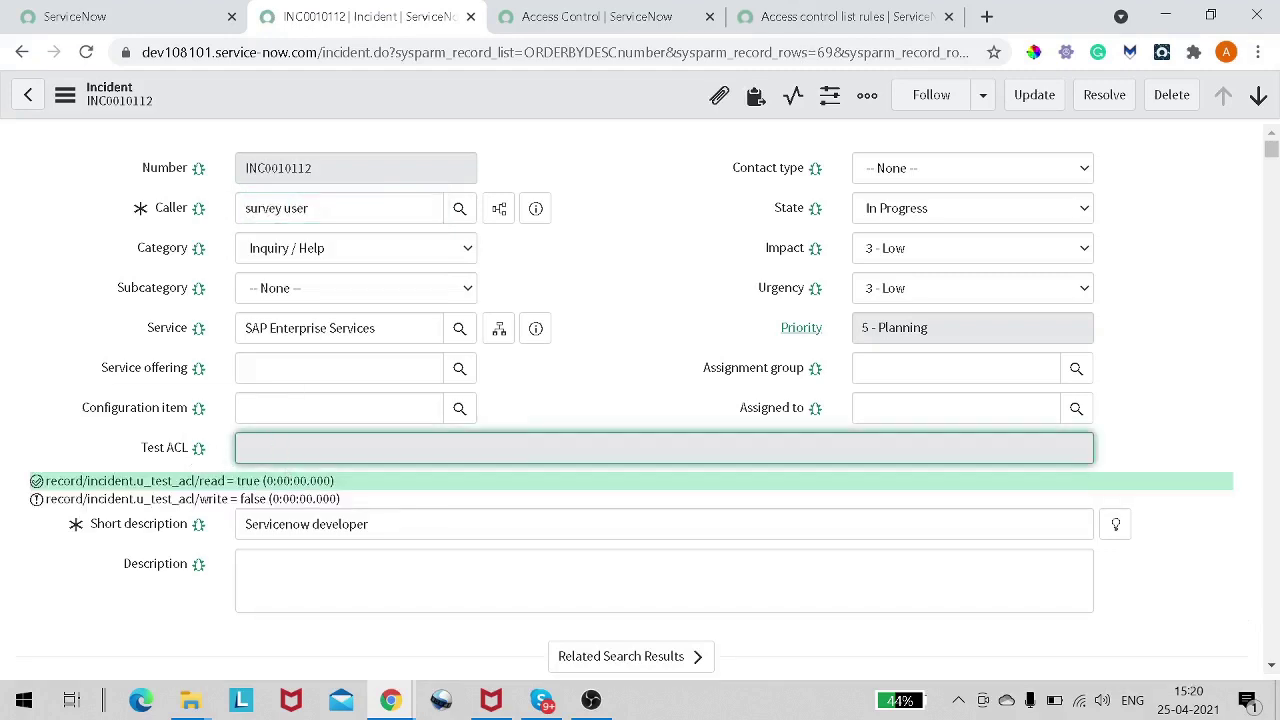
pyautogui.moveTo(45, 481); pyautogui.dragTo(290, 498)
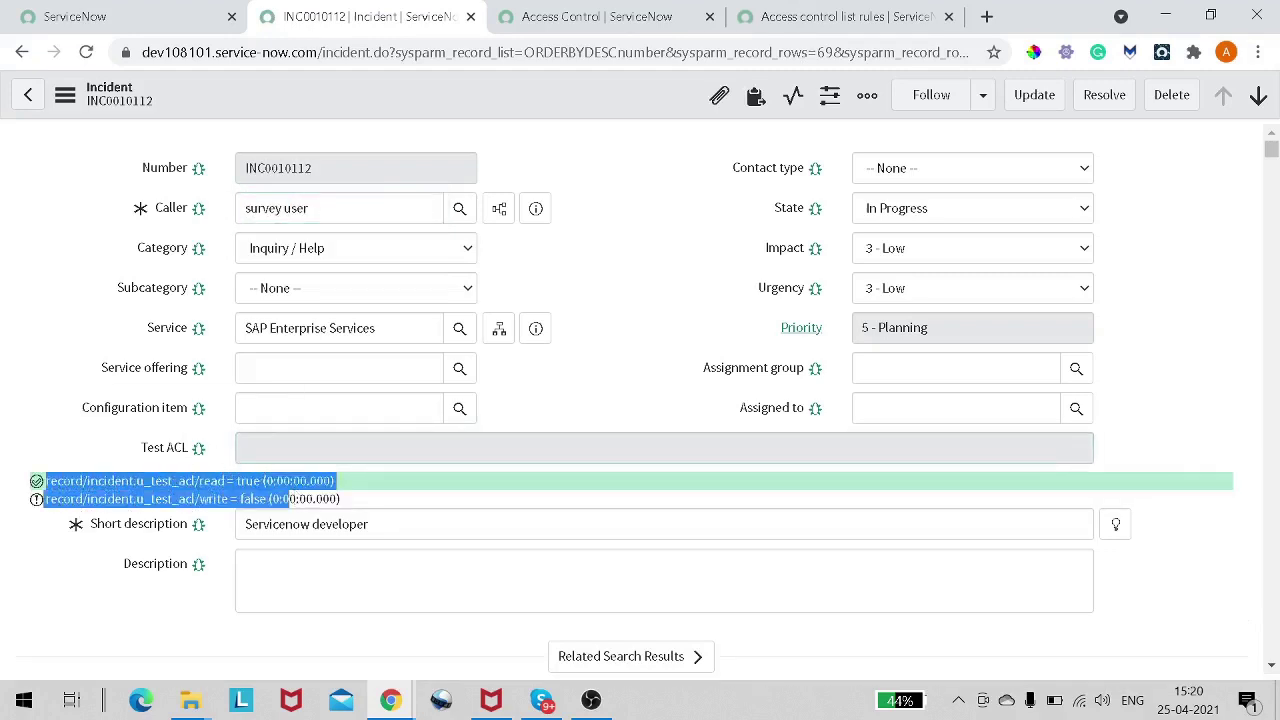
pyautogui.click(179, 498)
pyautogui.moveTo(204, 481); pyautogui.dragTo(300, 481)
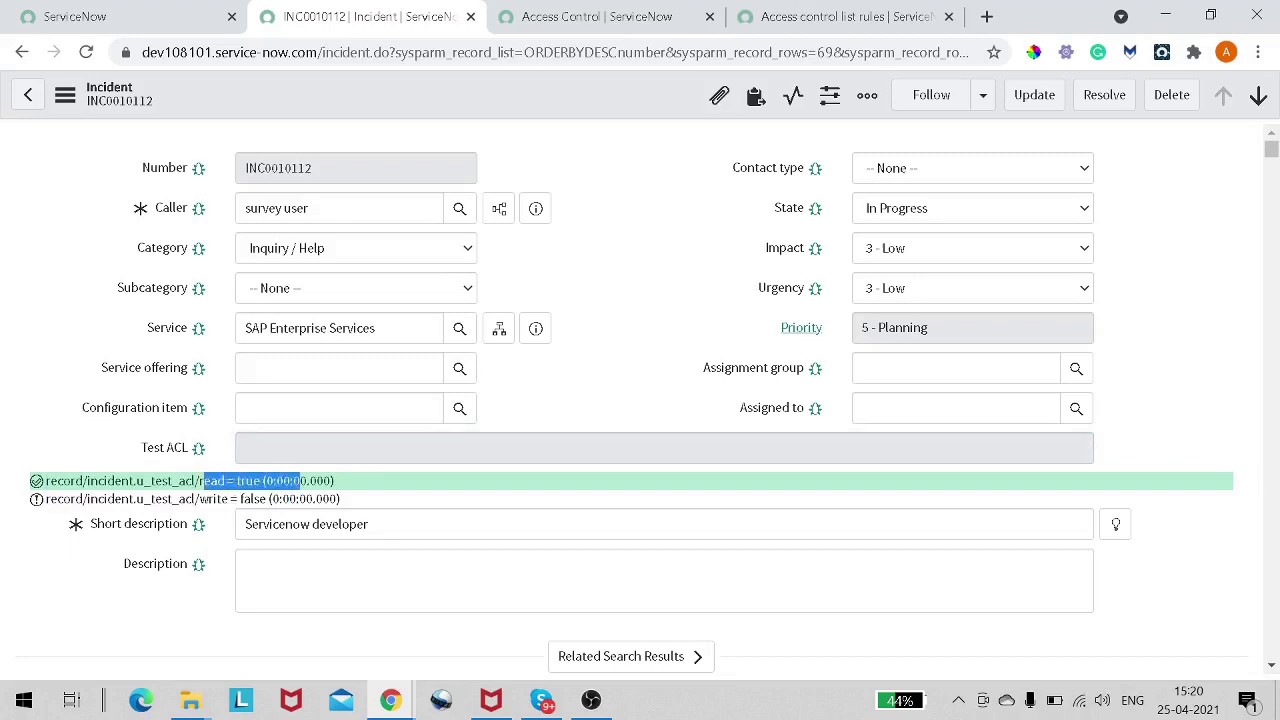
pyautogui.moveTo(50, 499); pyautogui.dragTo(370, 513)
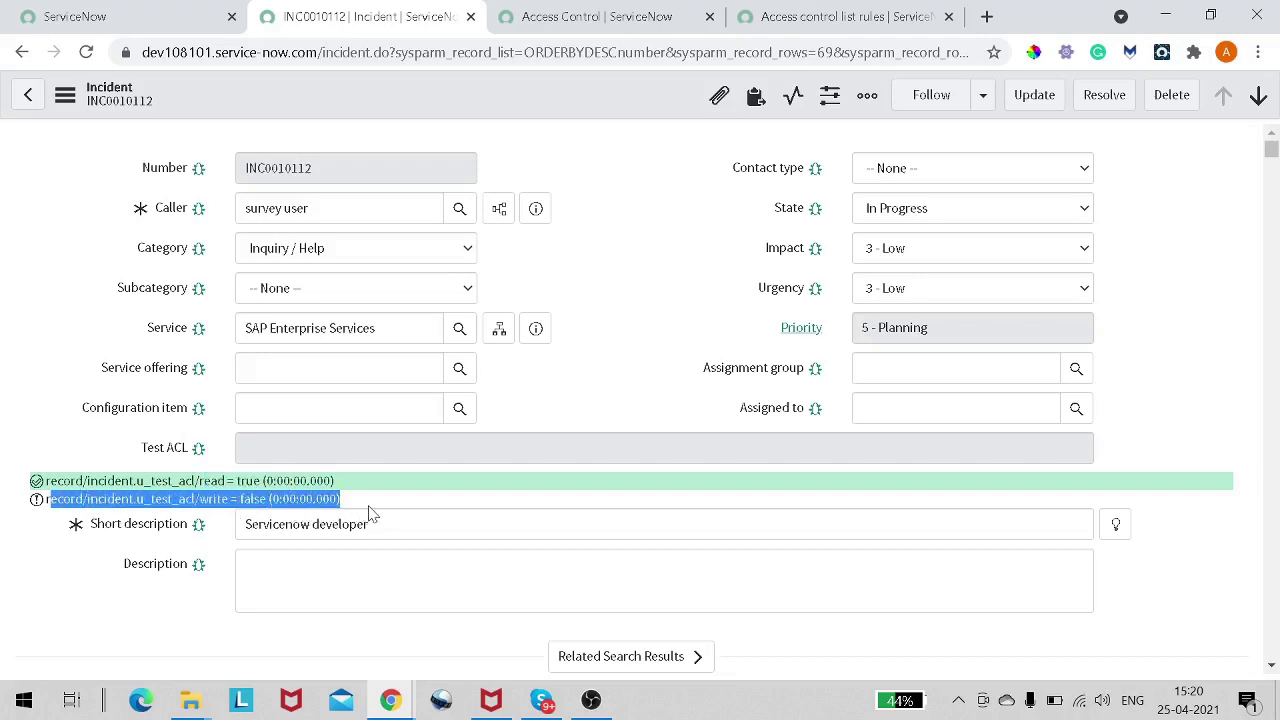
pyautogui.click(372, 502)
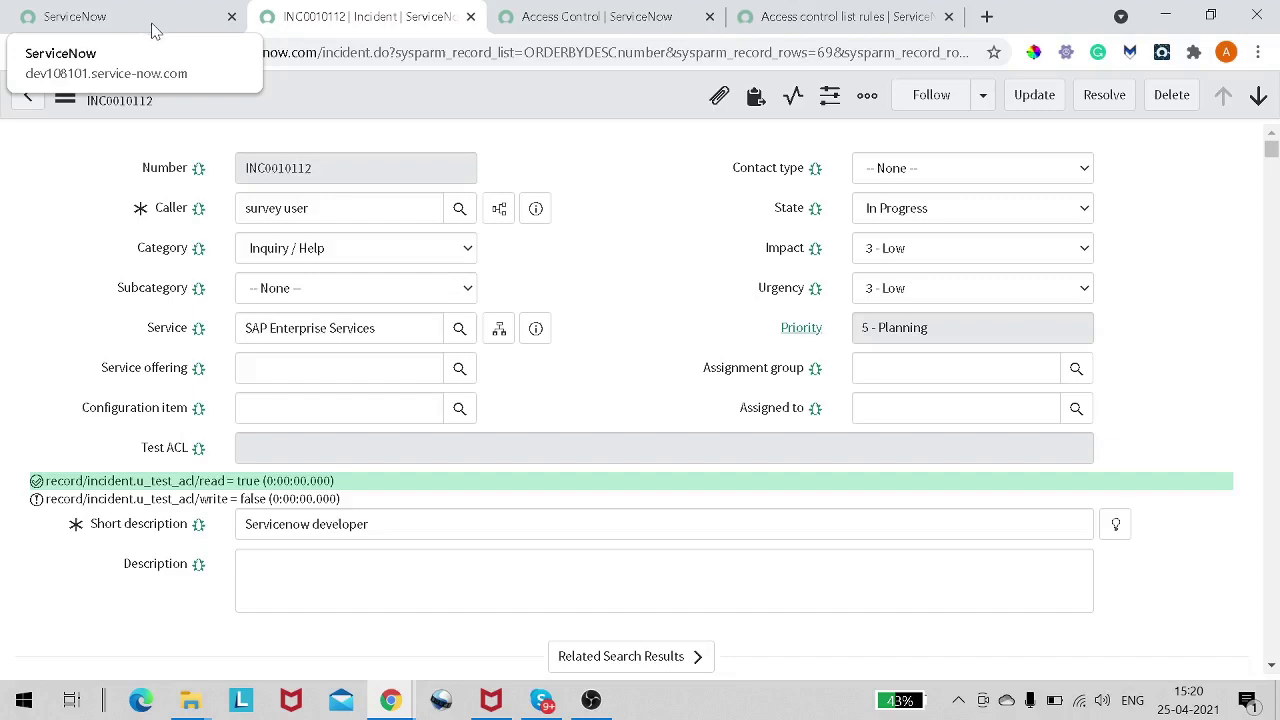
pyautogui.click(588, 702)
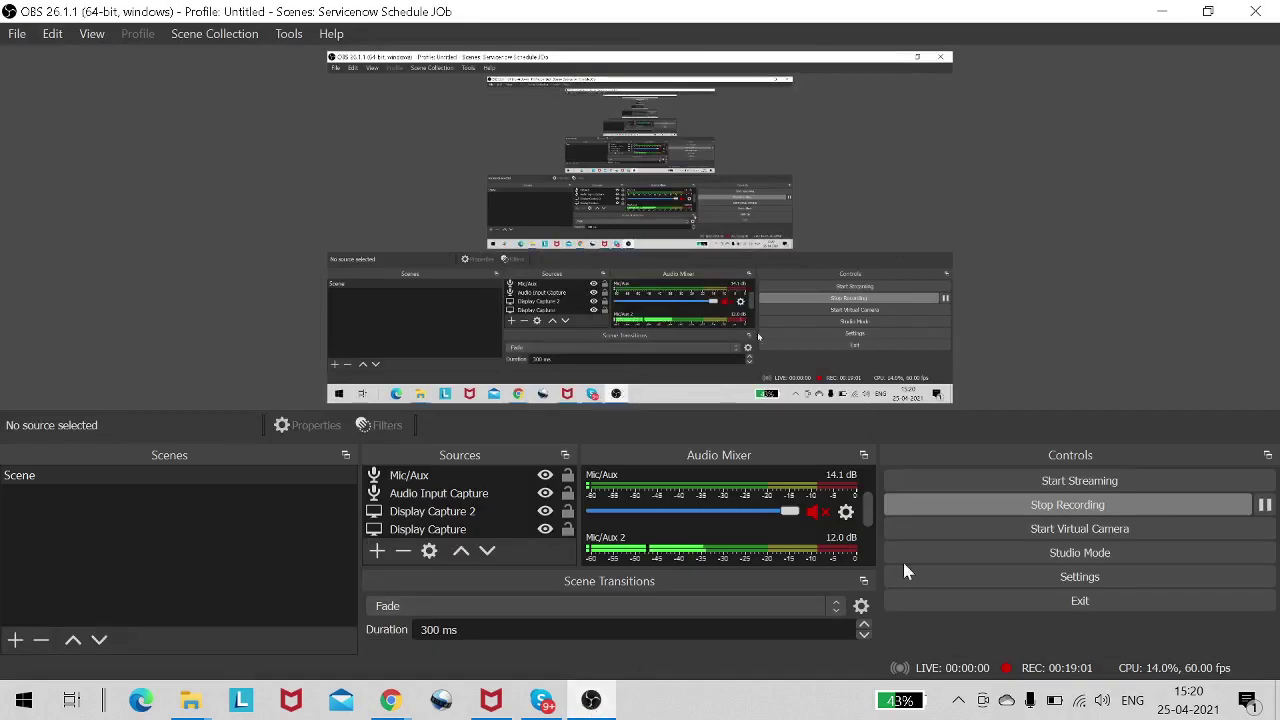